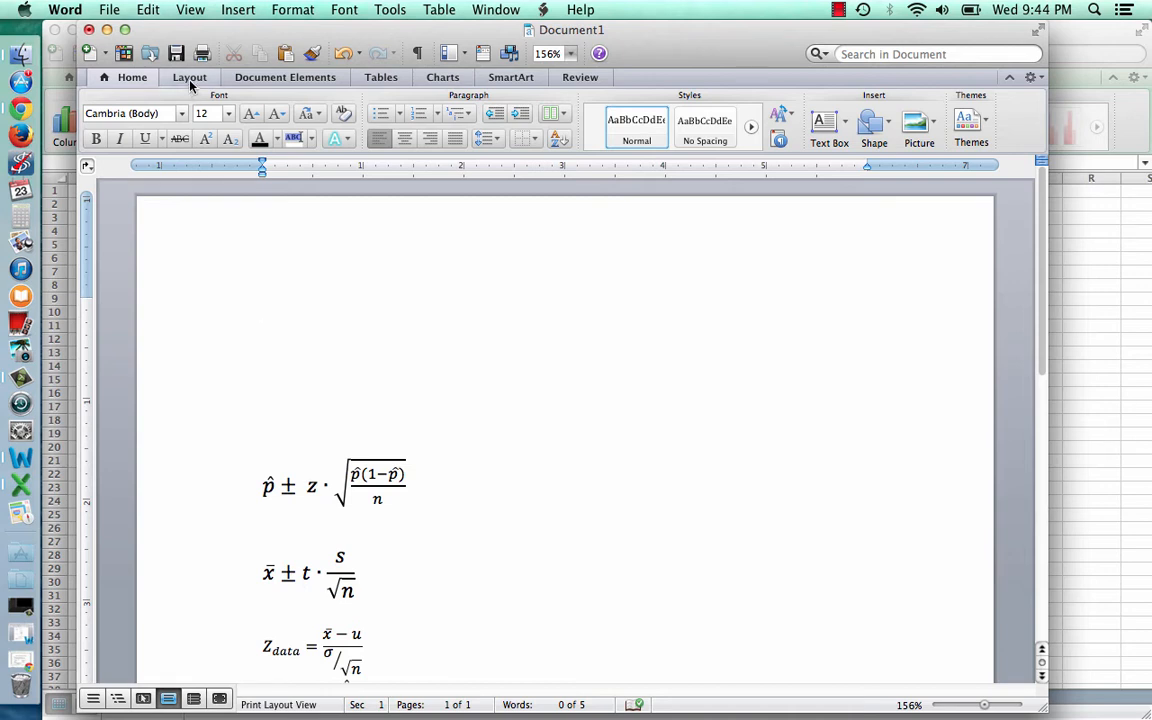
# Step: Insert a new blank equation on the empty line at the top of the document
pyautogui.click(257, 78)
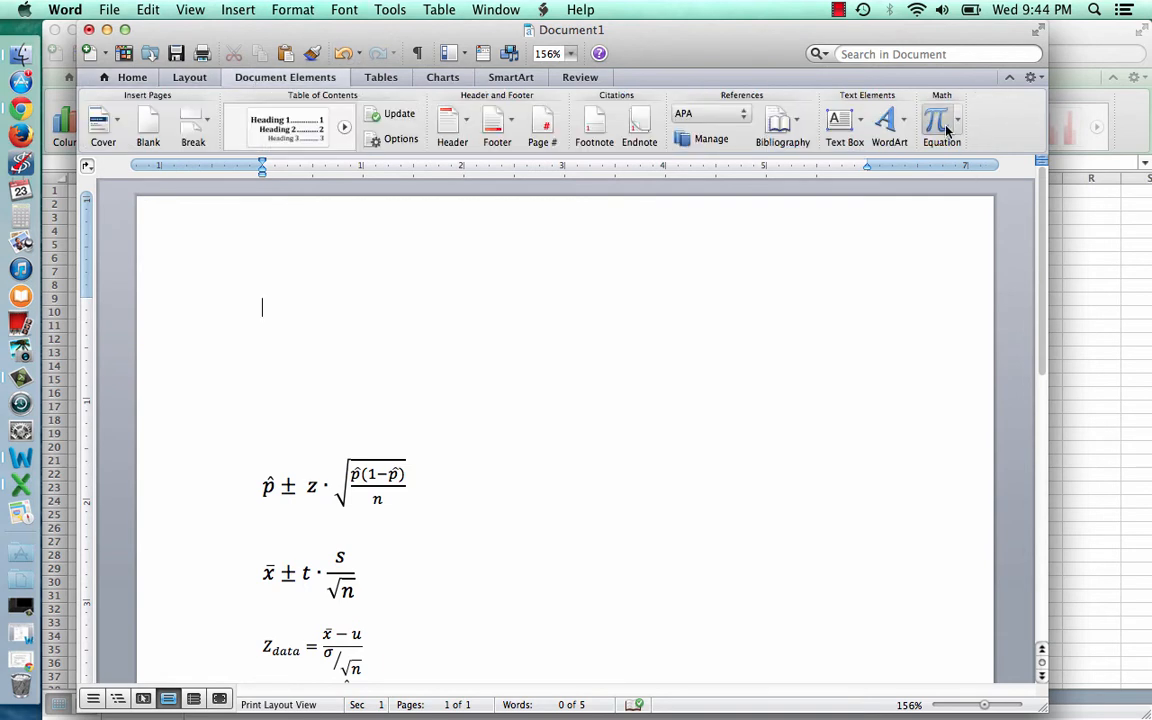
pyautogui.click(128, 78)
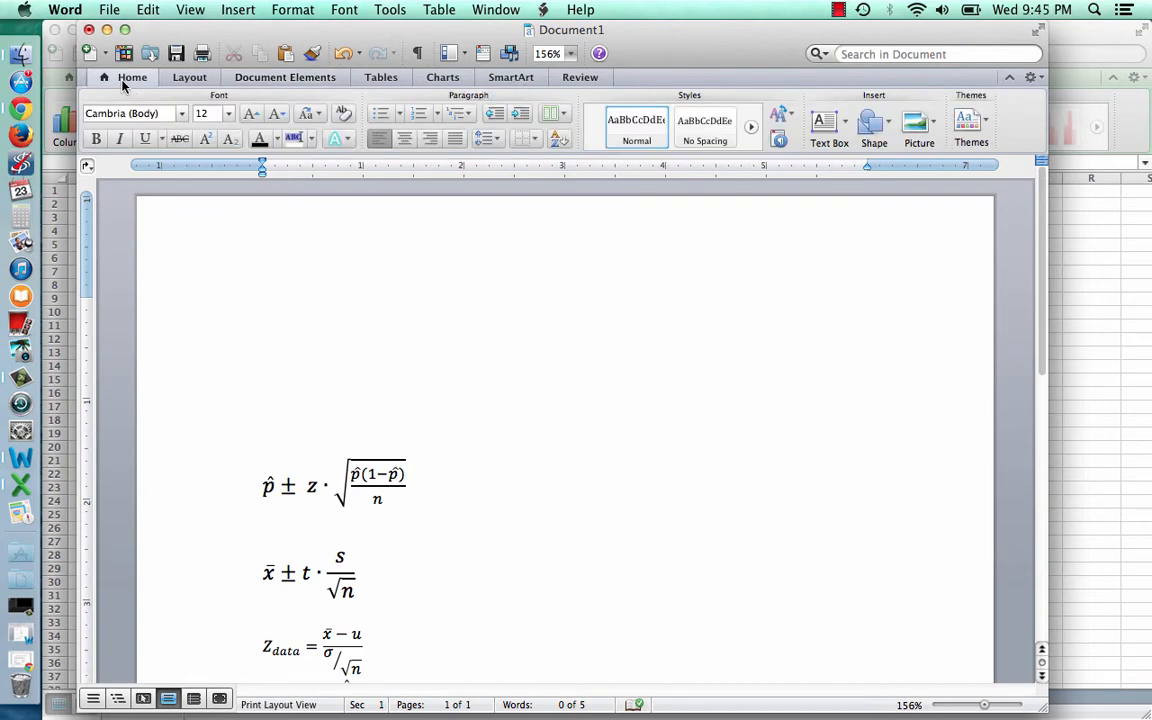
pyautogui.click(238, 77)
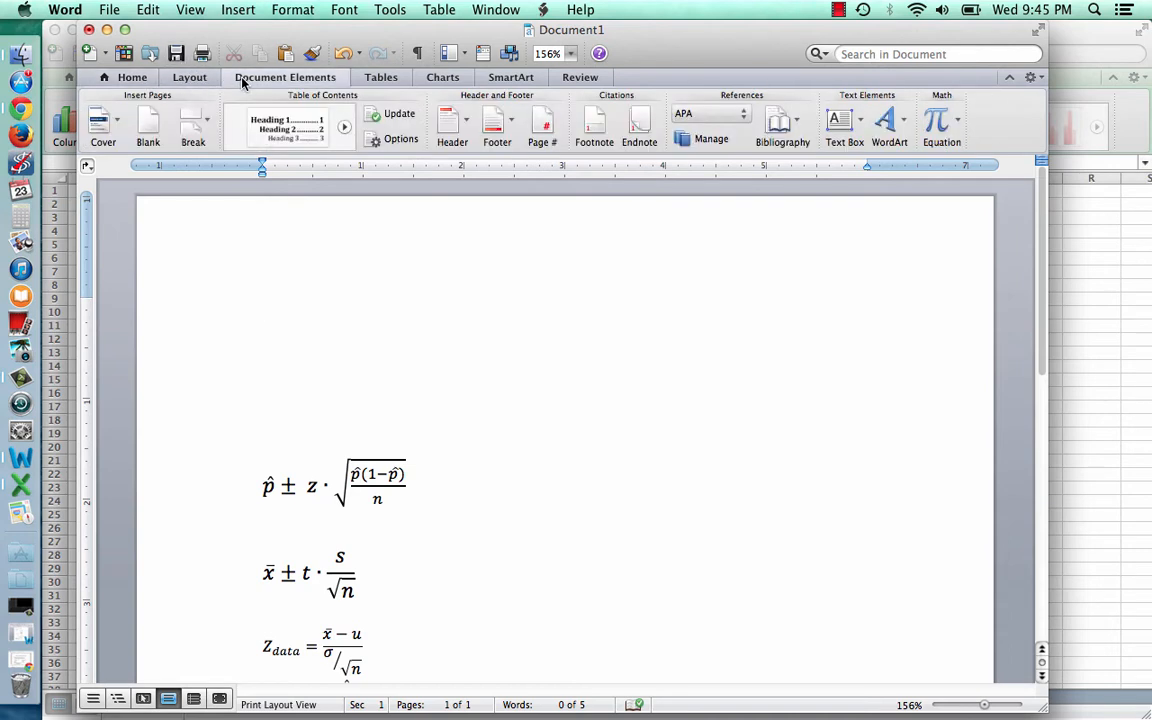
pyautogui.click(930, 118)
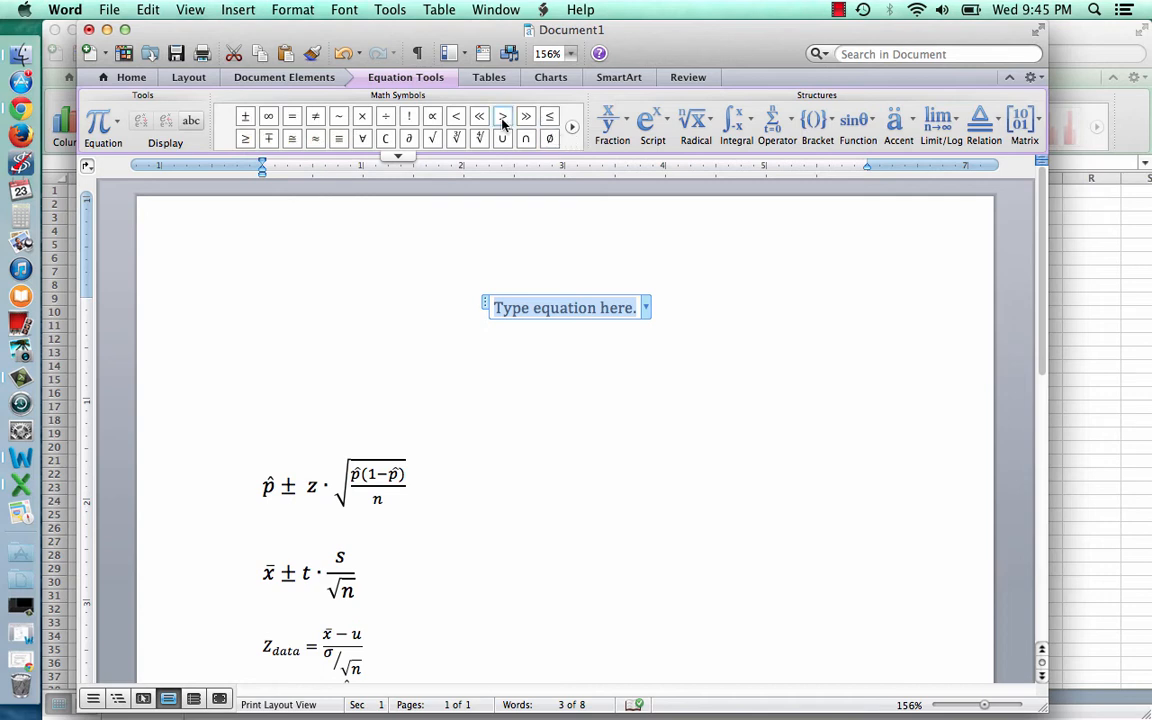
# Step: Look through the available math symbols for the equation, including operators and Greek letters
pyautogui.click(572, 128)
pyautogui.click(572, 128)
pyautogui.click(572, 128)
pyautogui.click(572, 128)
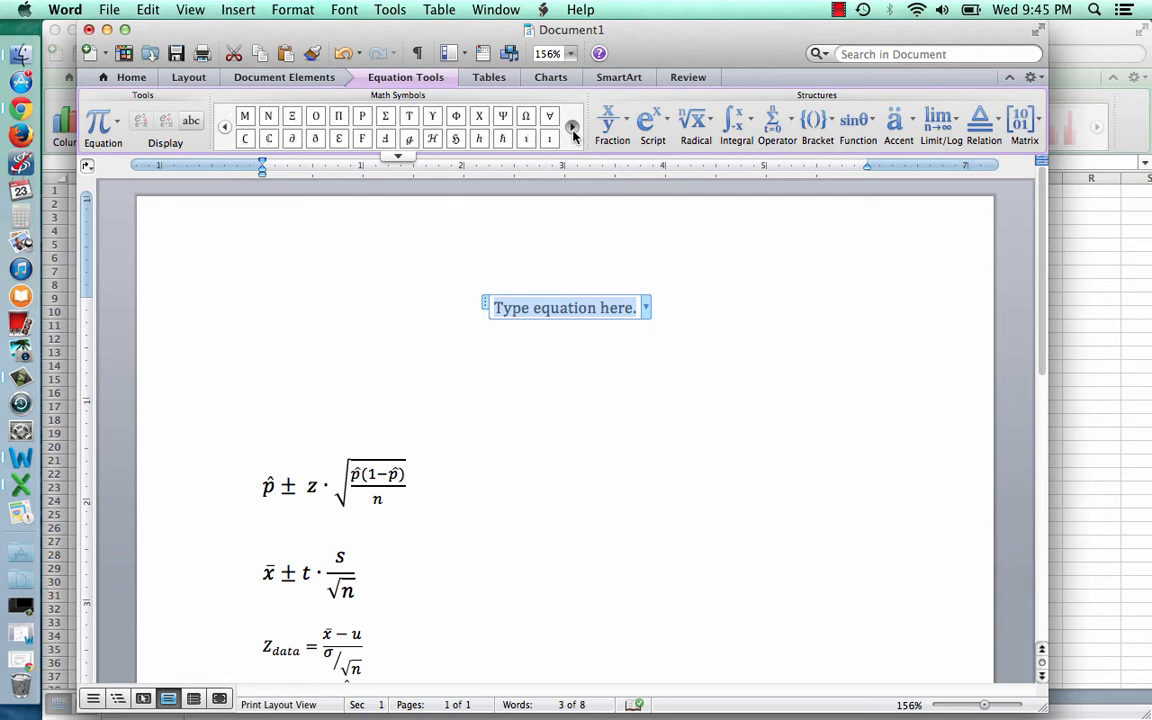
pyautogui.click(572, 128)
pyautogui.click(572, 128)
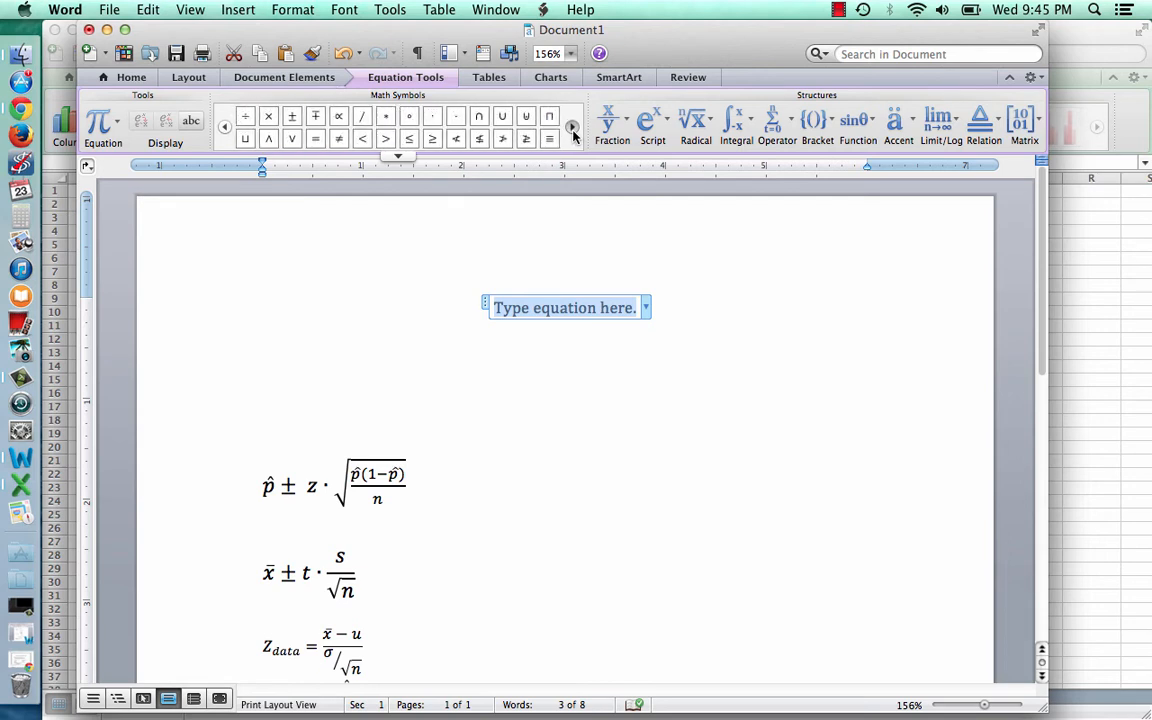
pyautogui.click(572, 128)
pyautogui.click(572, 128)
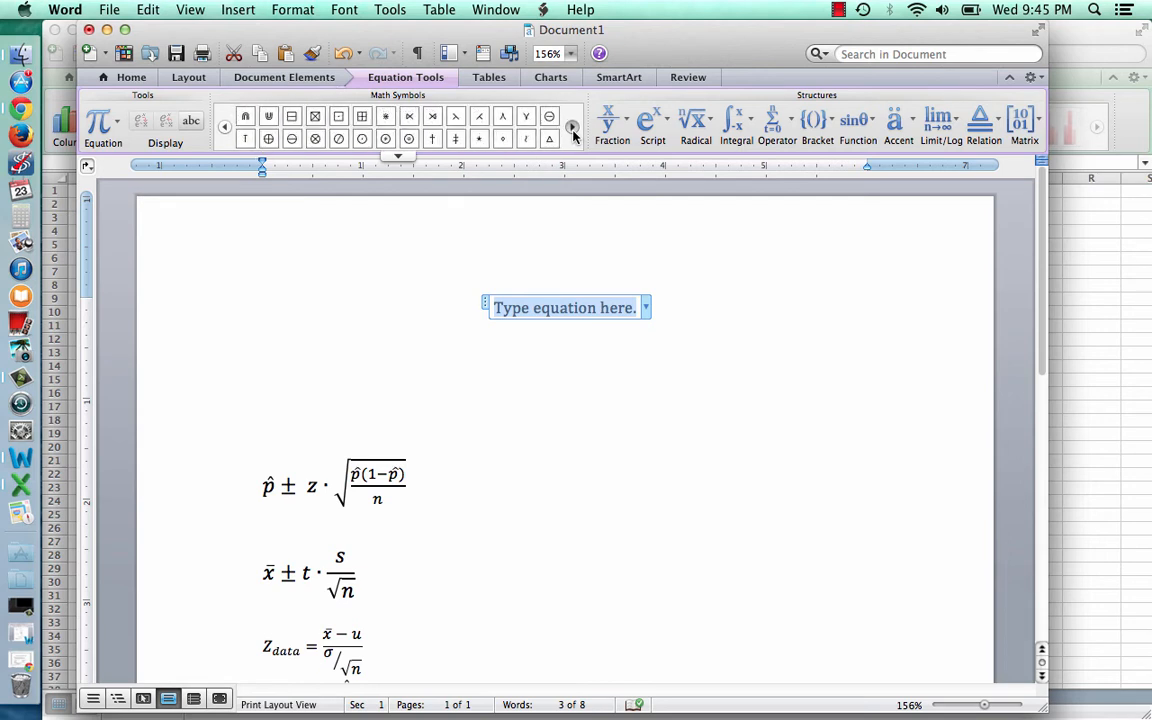
pyautogui.click(225, 128)
pyautogui.click(225, 128)
pyautogui.click(225, 128)
pyautogui.click(225, 128)
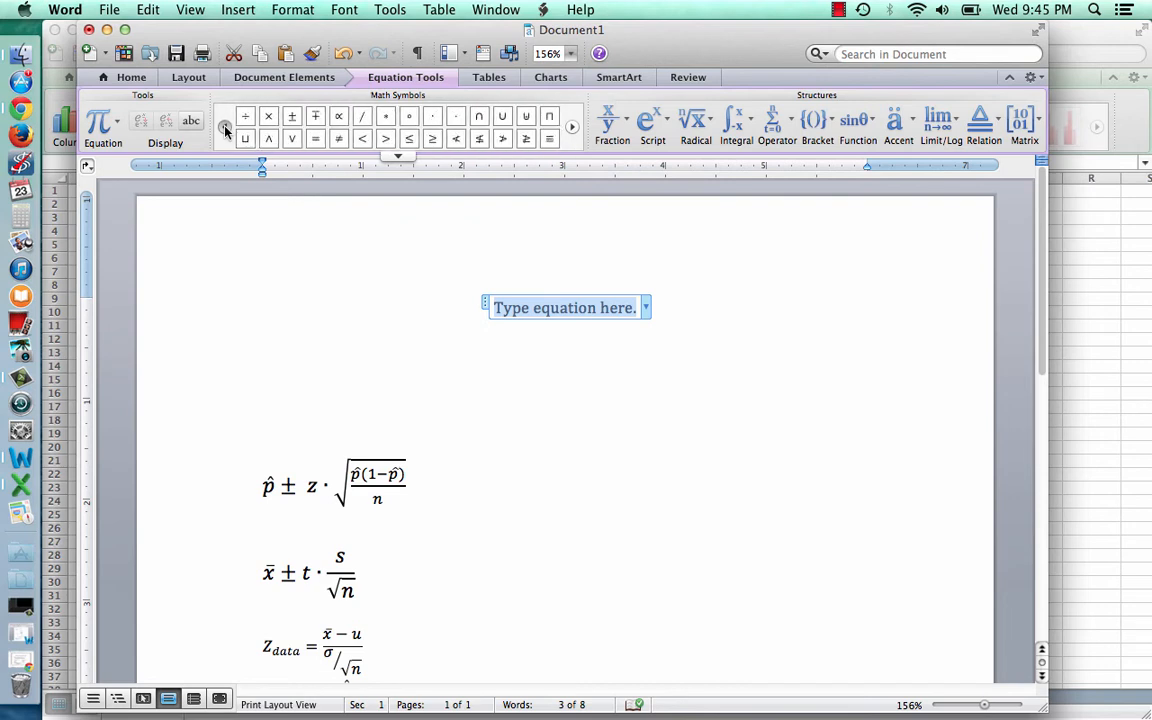
pyautogui.click(225, 128)
pyautogui.click(225, 128)
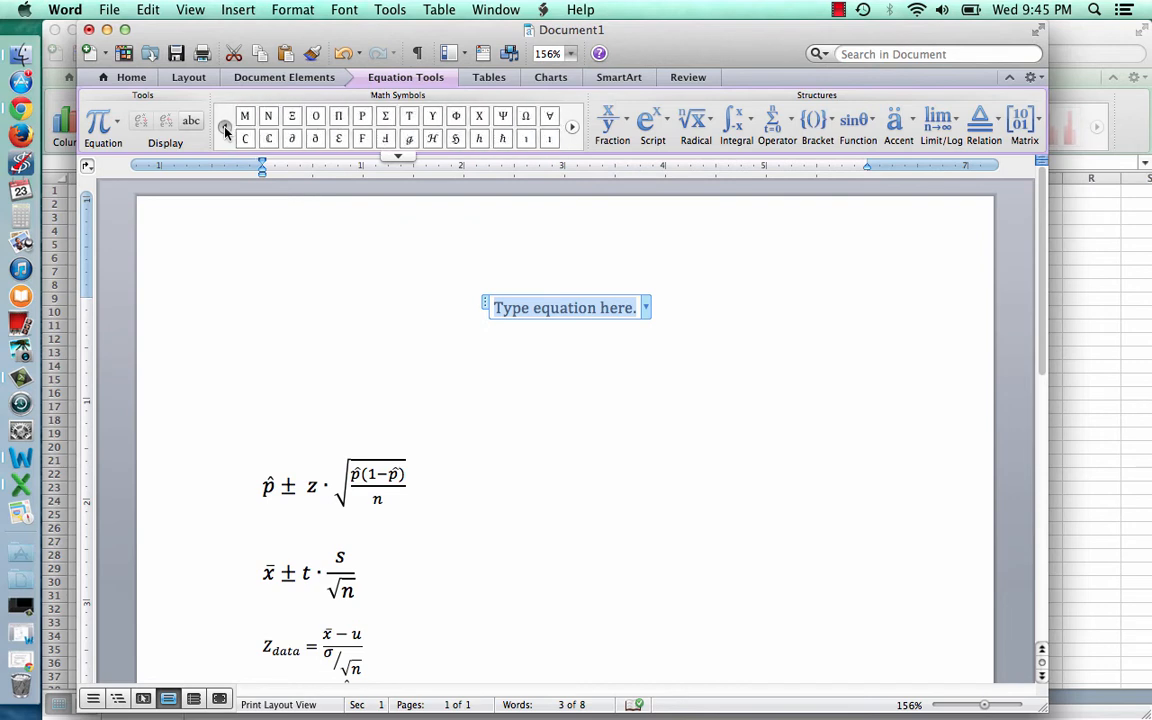
pyautogui.click(225, 129)
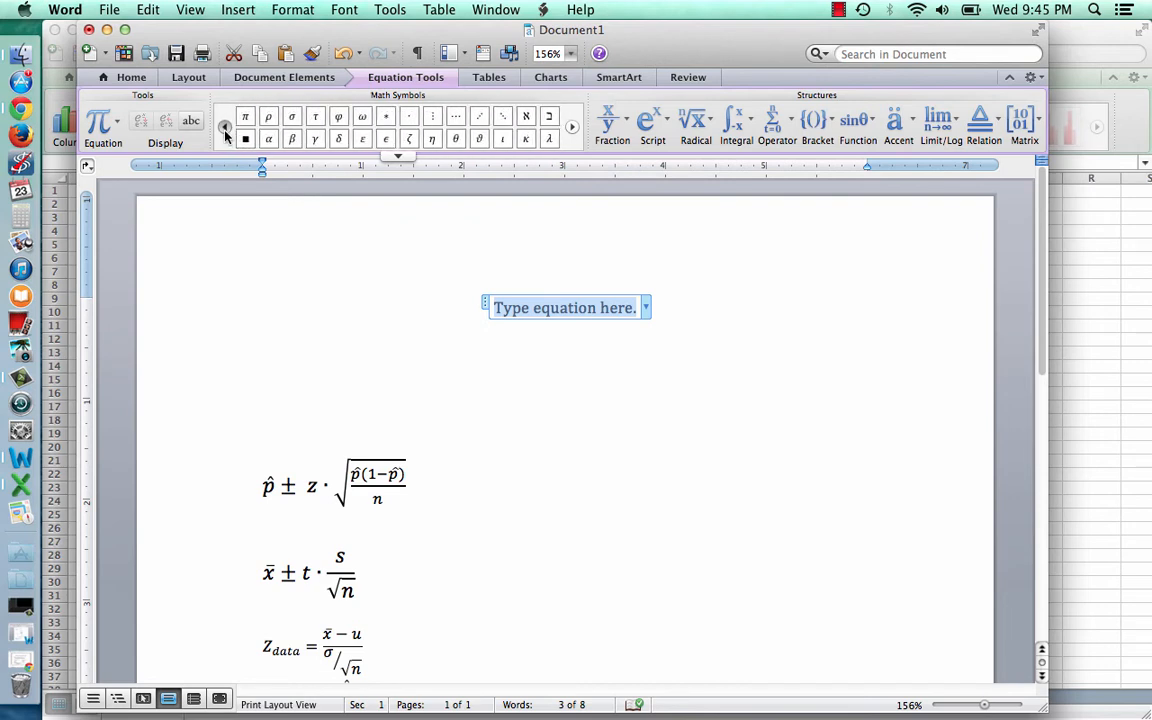
pyautogui.click(225, 129)
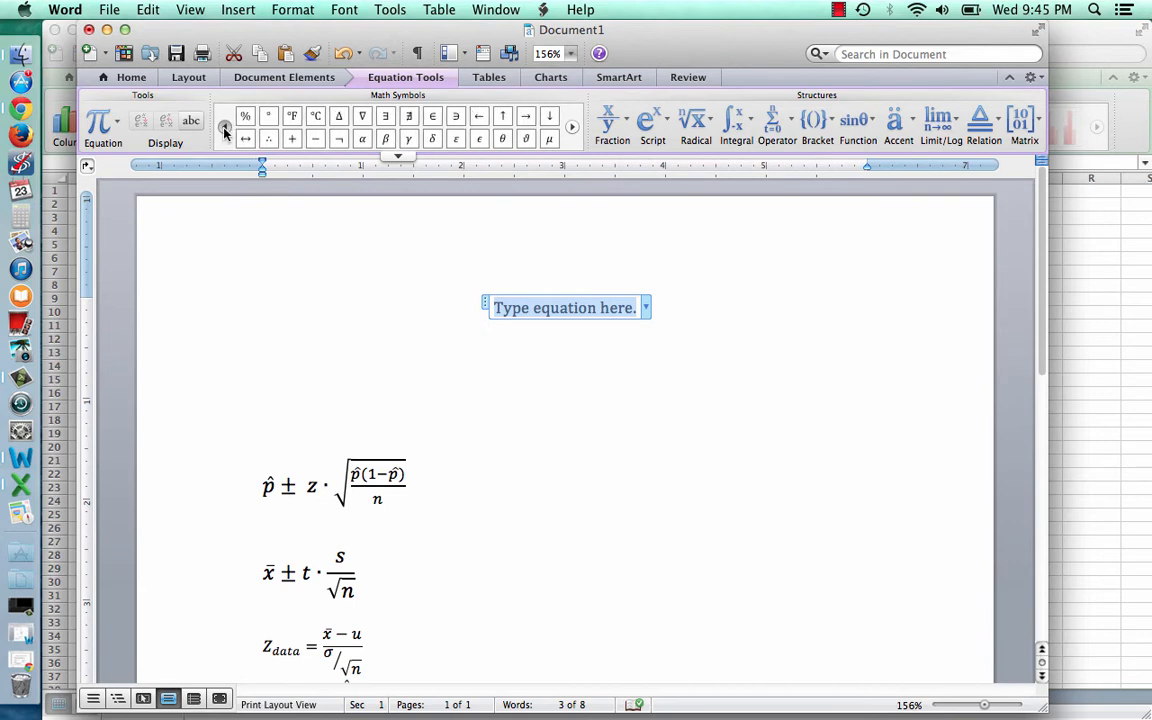
pyautogui.click(225, 129)
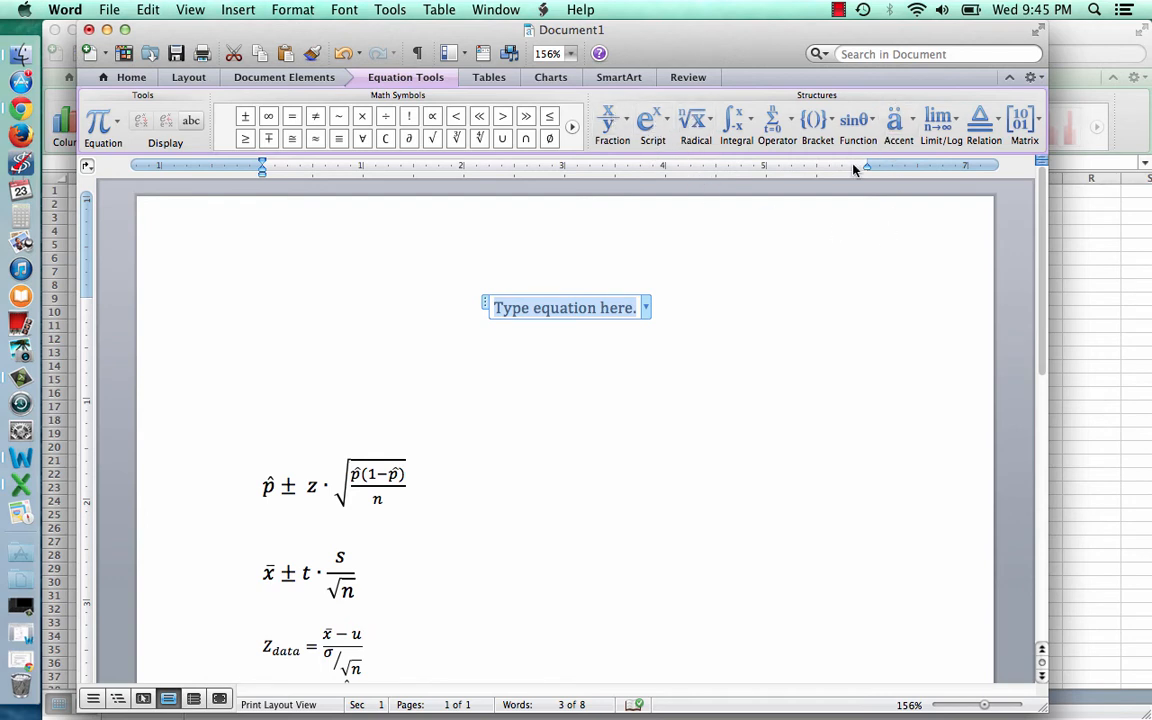
# Step: Build the null-hypothesis label in the equation as H with subscript 0, followed by a colon at normal level
pyautogui.click(646, 124)
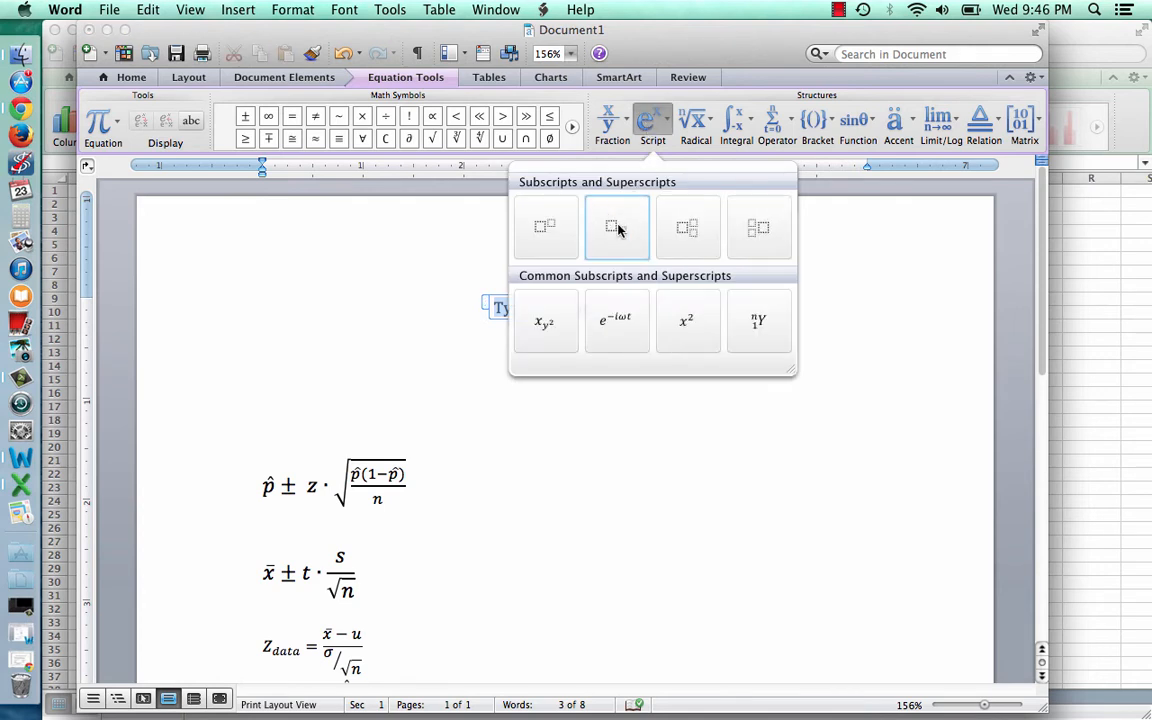
pyautogui.click(614, 230)
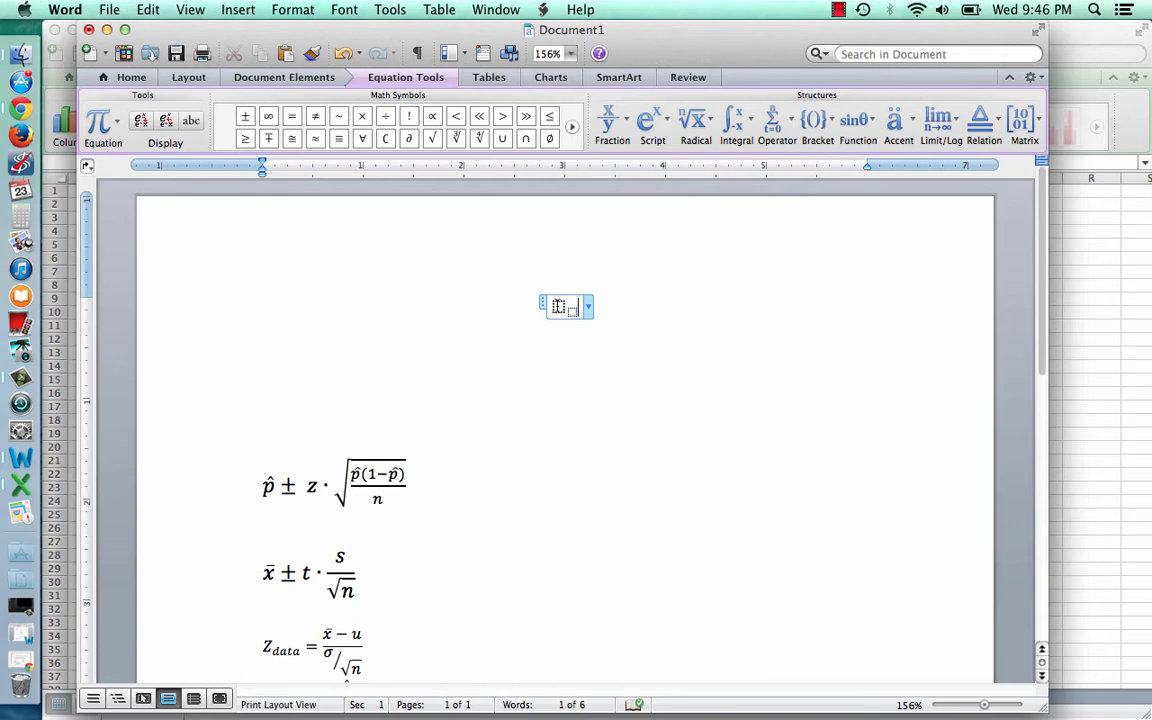
pyautogui.write('H')
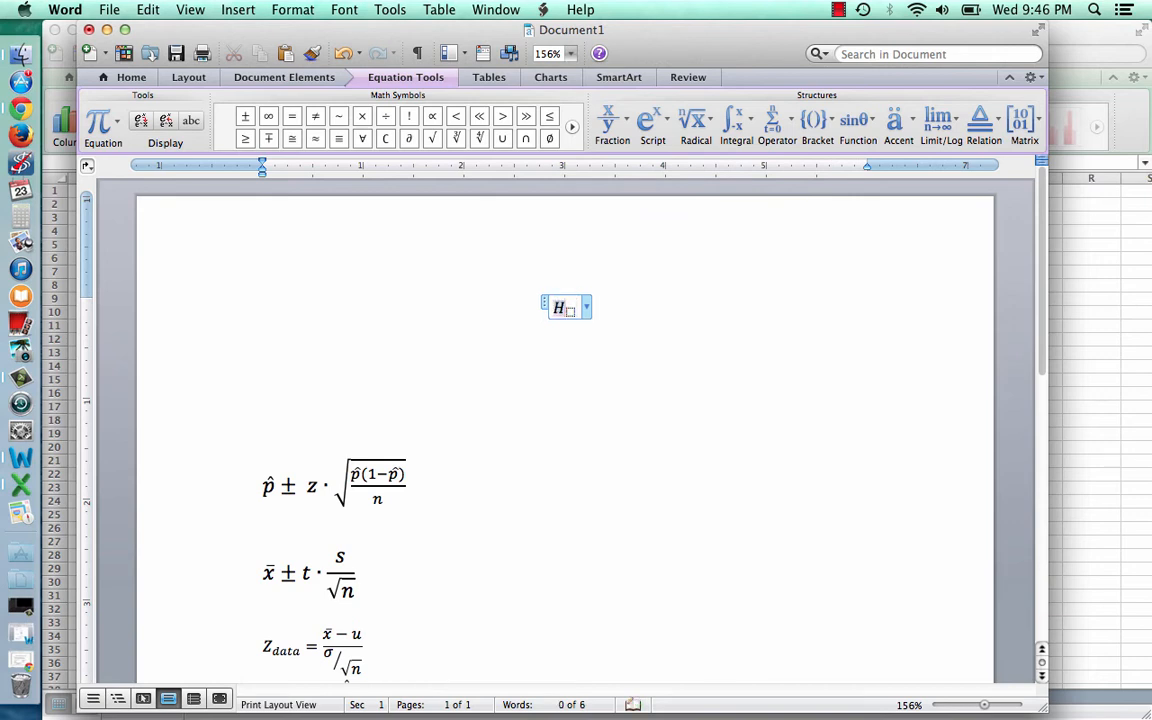
pyautogui.click(570, 312)
pyautogui.write('0')
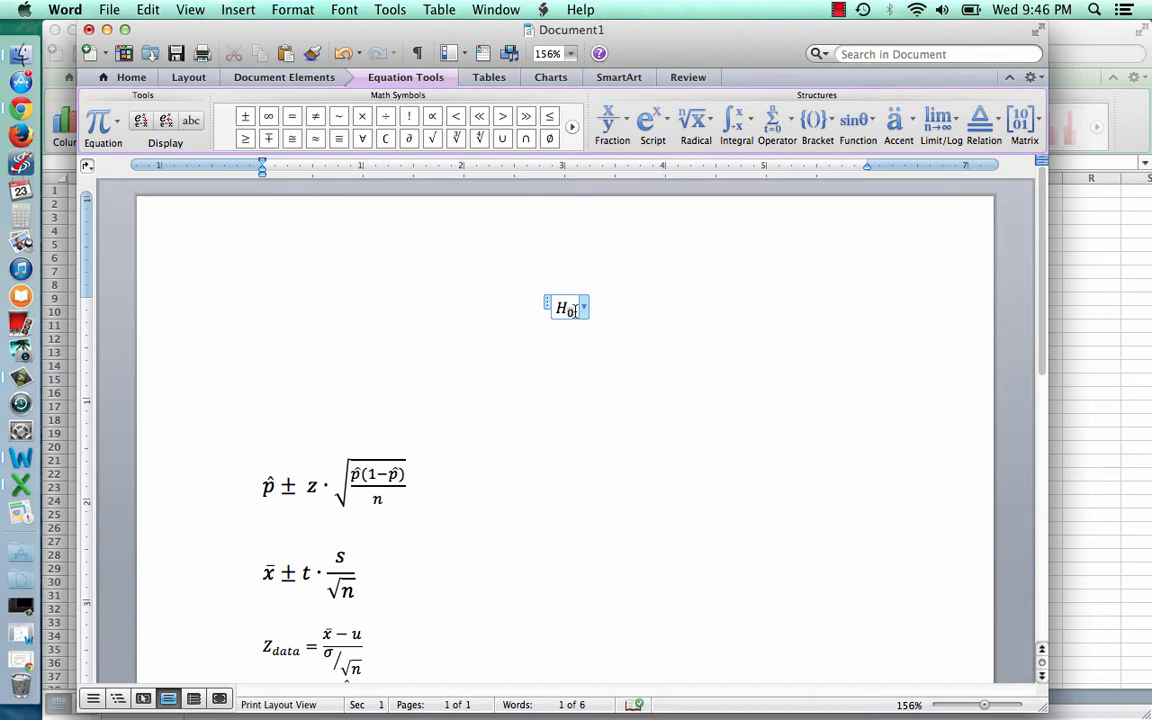
pyautogui.write('=')
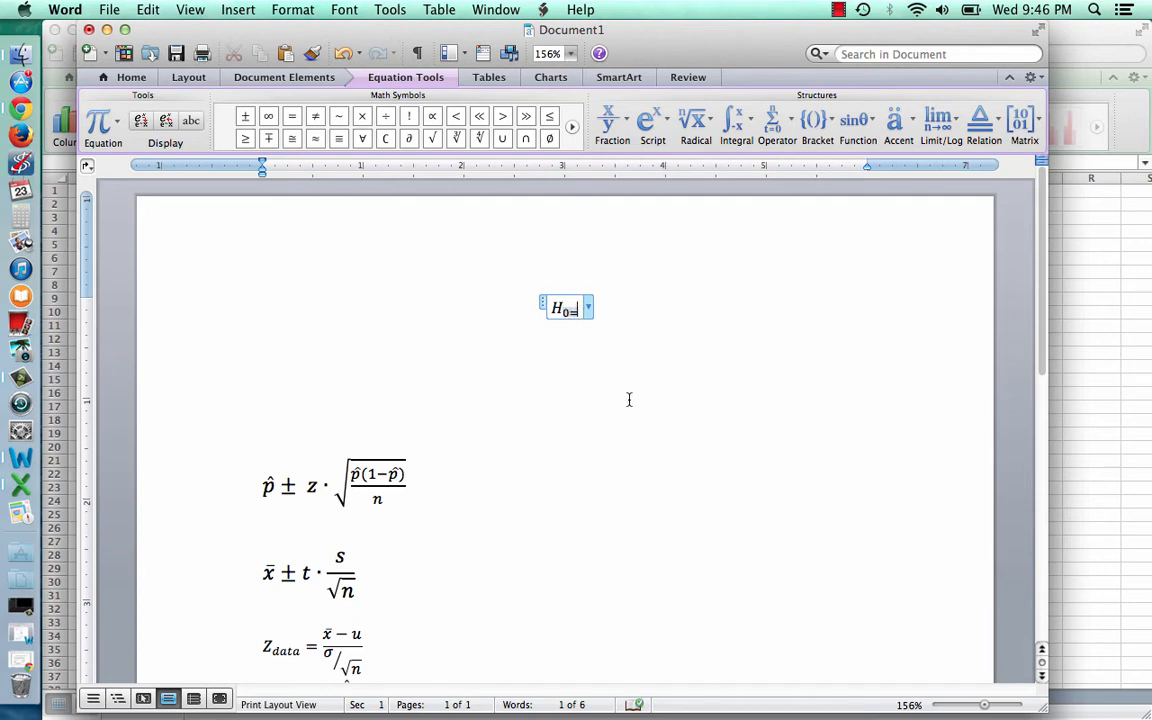
pyautogui.press('BackSpace')
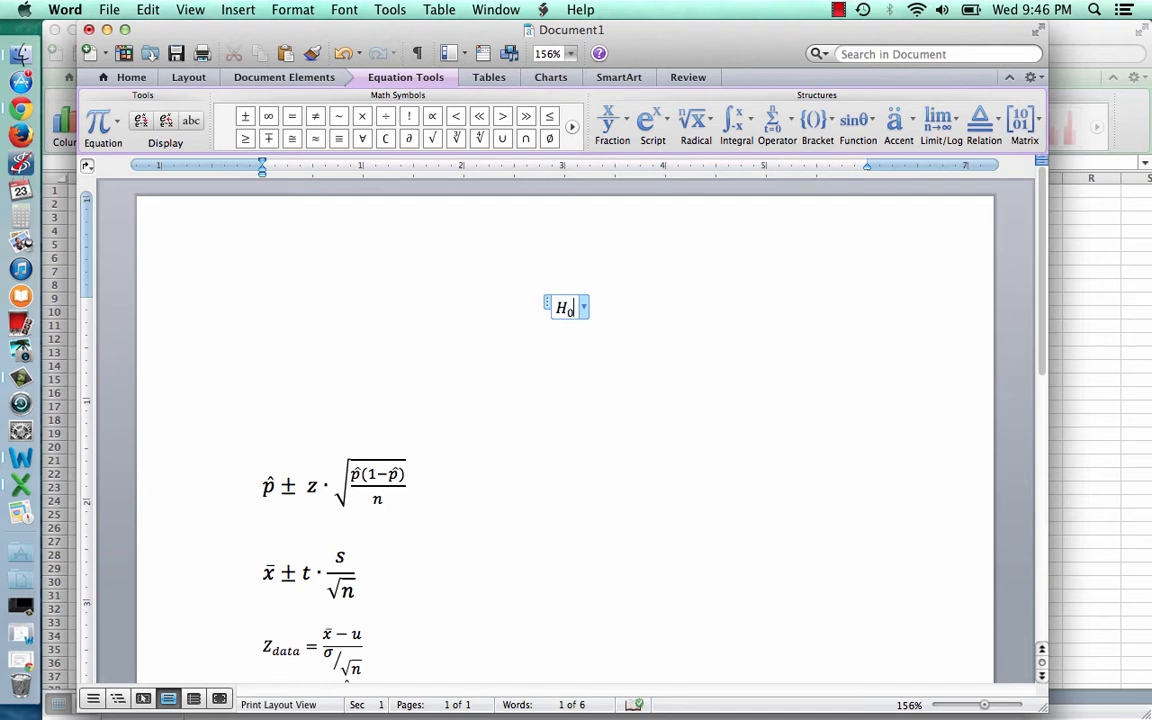
pyautogui.press('Right')
pyautogui.write('=')
pyautogui.press('BackSpace')
pyautogui.write(':u')
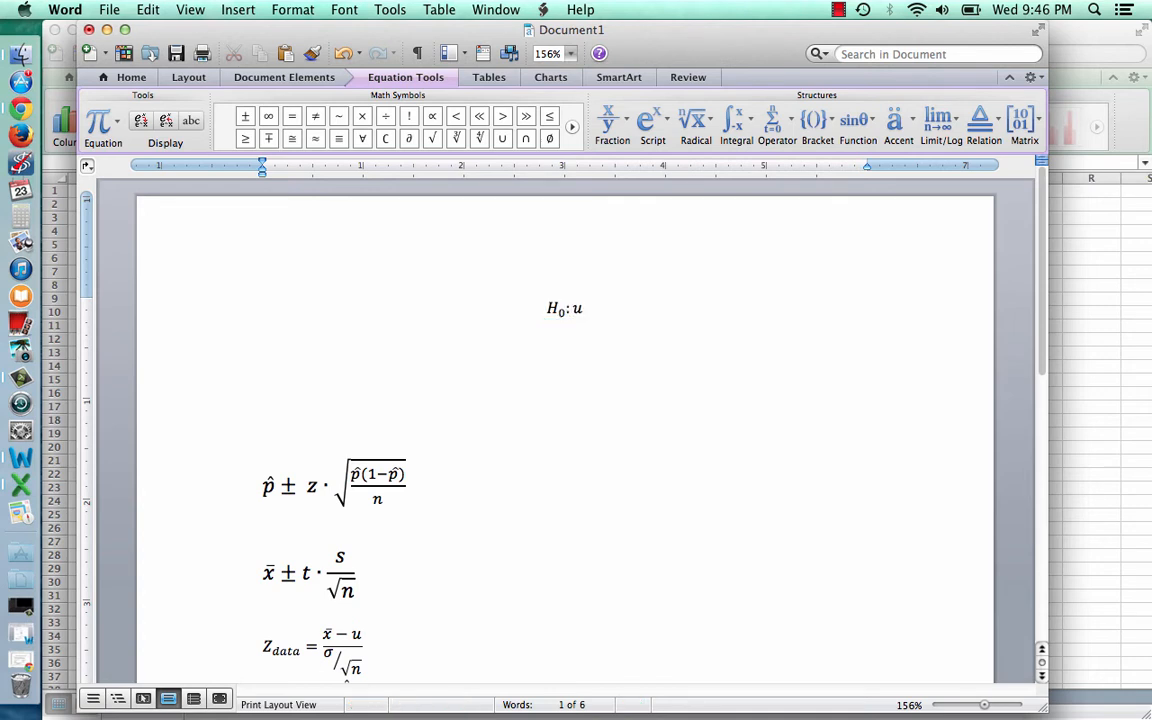
pyautogui.write('=')
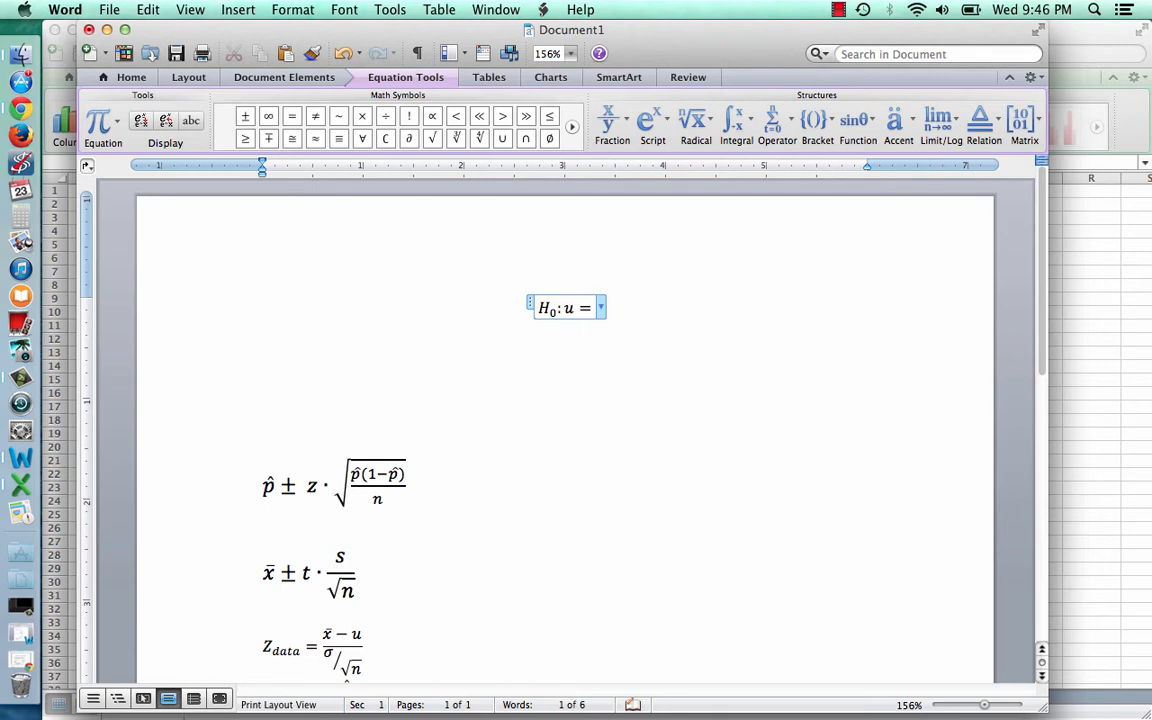
pyautogui.write('5')
# Step: Try the statement "u = 5" after the H₀ label and remove it
pyautogui.press('BackSpace')
pyautogui.press('BackSpace')
pyautogui.press('BackSpace')
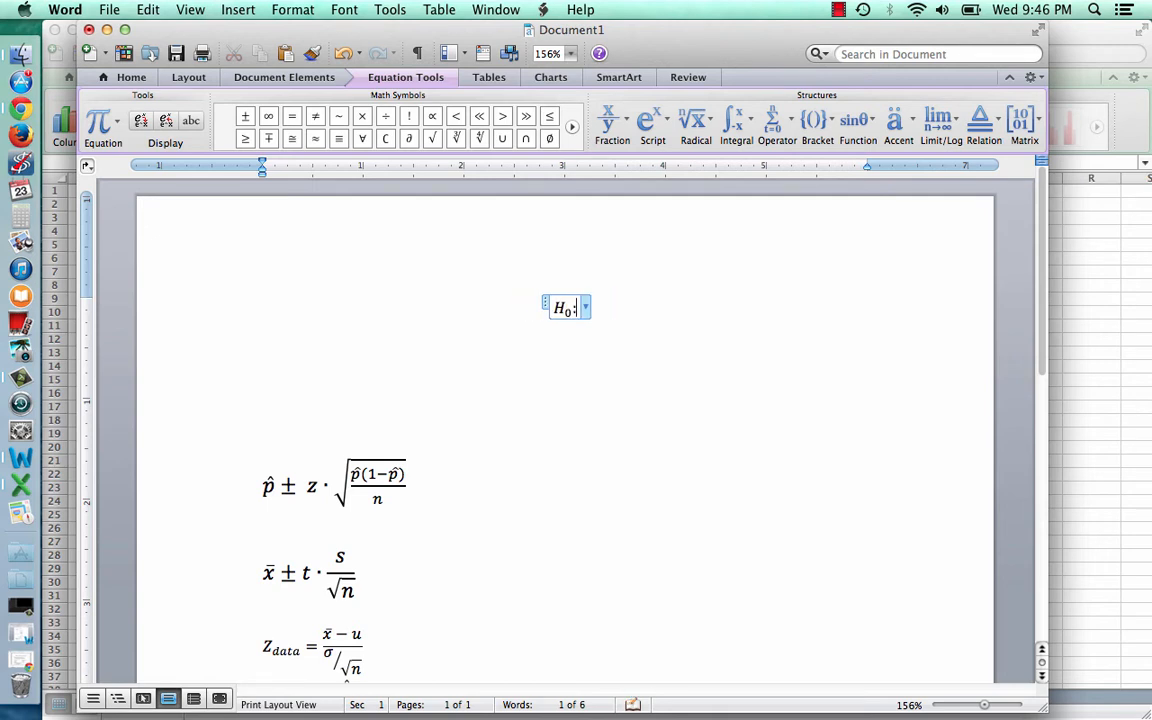
# Step: Try the statement "p = .50" after the H₀ label and remove it
pyautogui.write('p = .50')
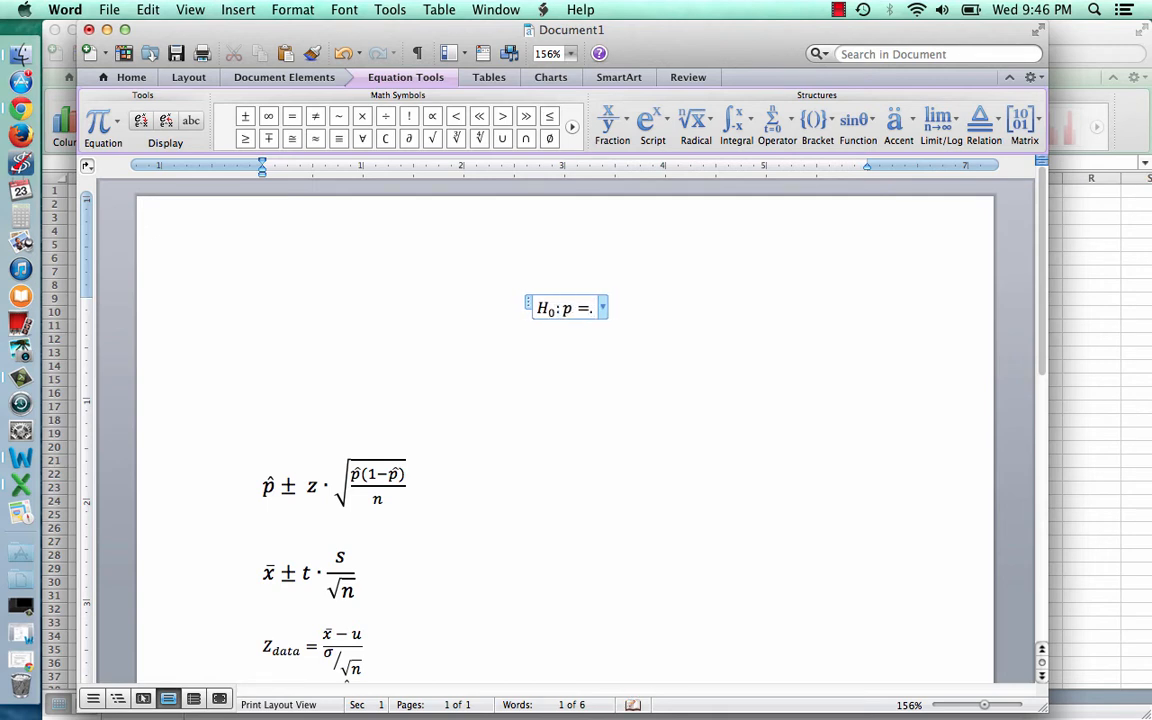
pyautogui.press('BackSpace')
pyautogui.press('BackSpace')
pyautogui.press('BackSpace')
pyautogui.press('BackSpace')
pyautogui.press('BackSpace')
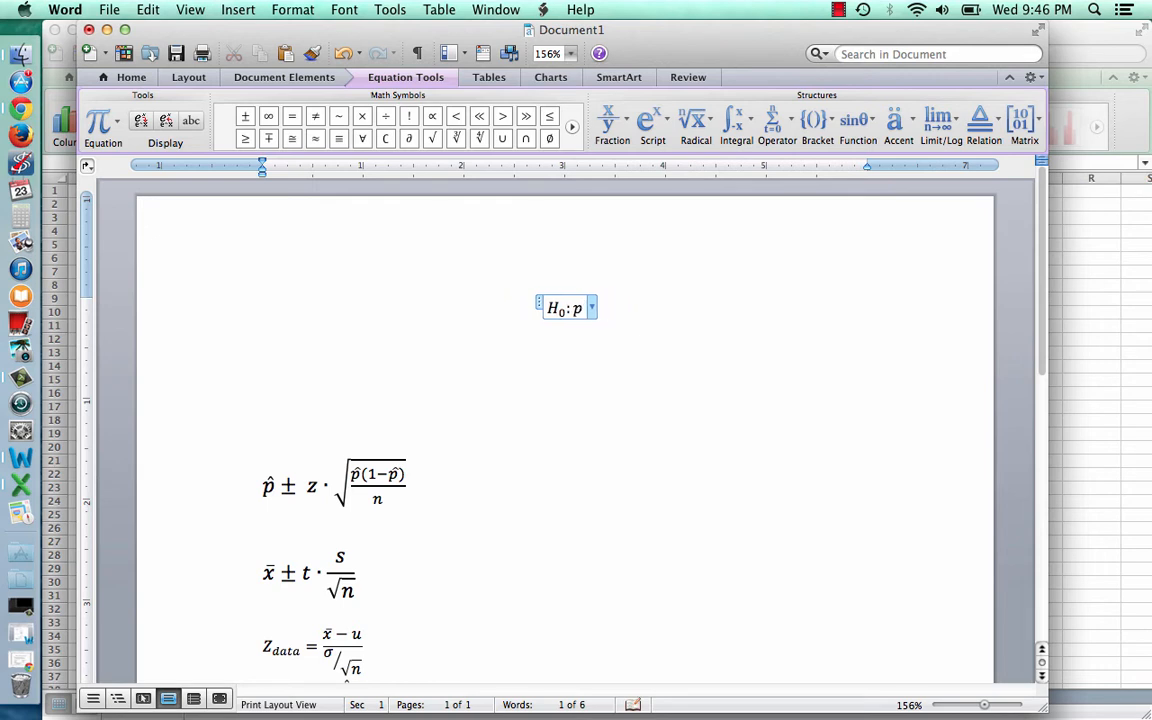
# Step: Add p with subscript 1 after the H₀ label, followed by an equals sign at normal level
pyautogui.click(648, 124)
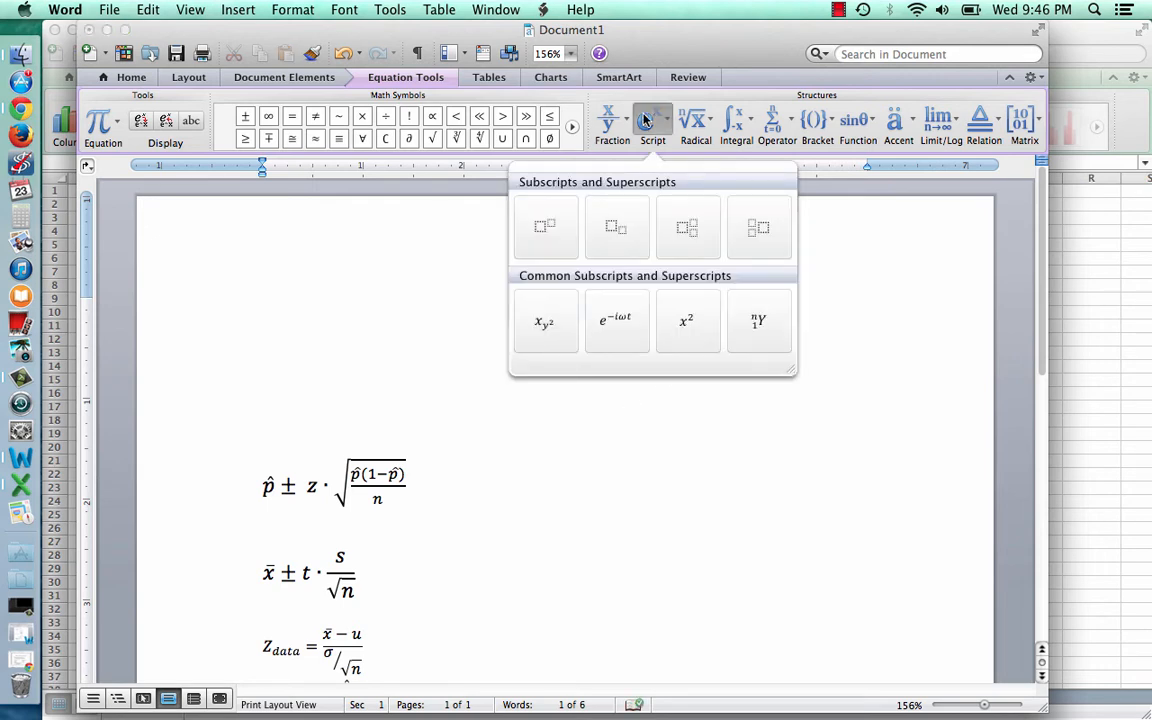
pyautogui.click(617, 230)
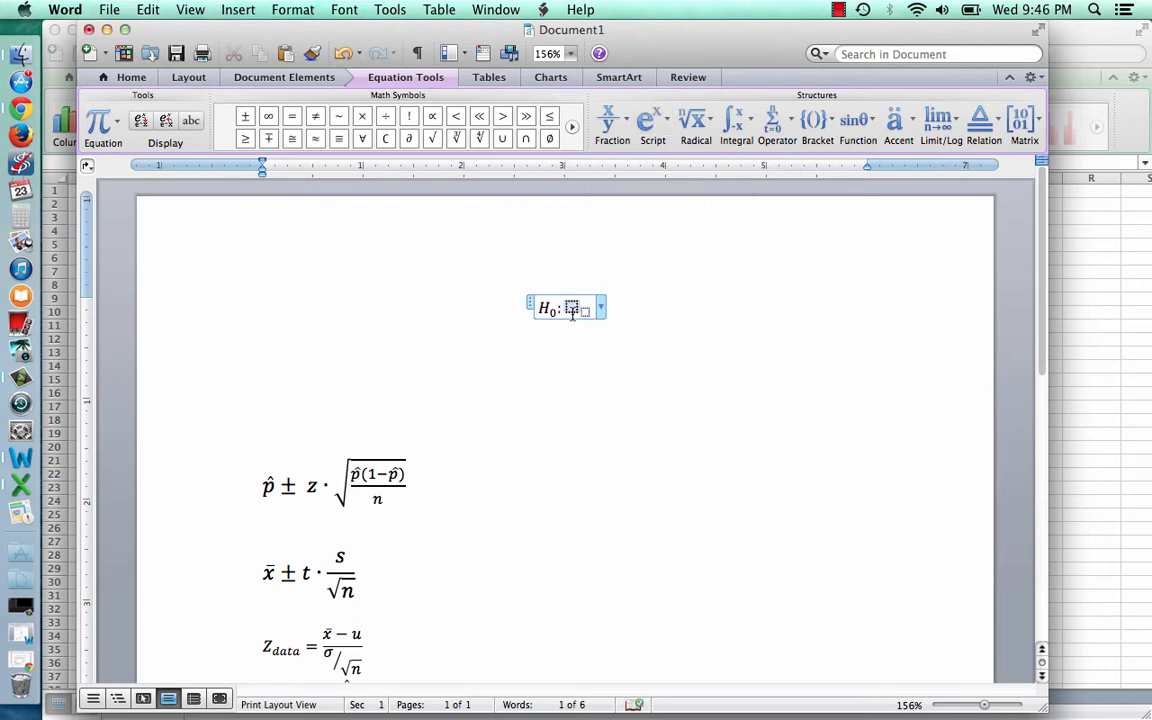
pyautogui.write('p')
pyautogui.press('Right')
pyautogui.write('1')
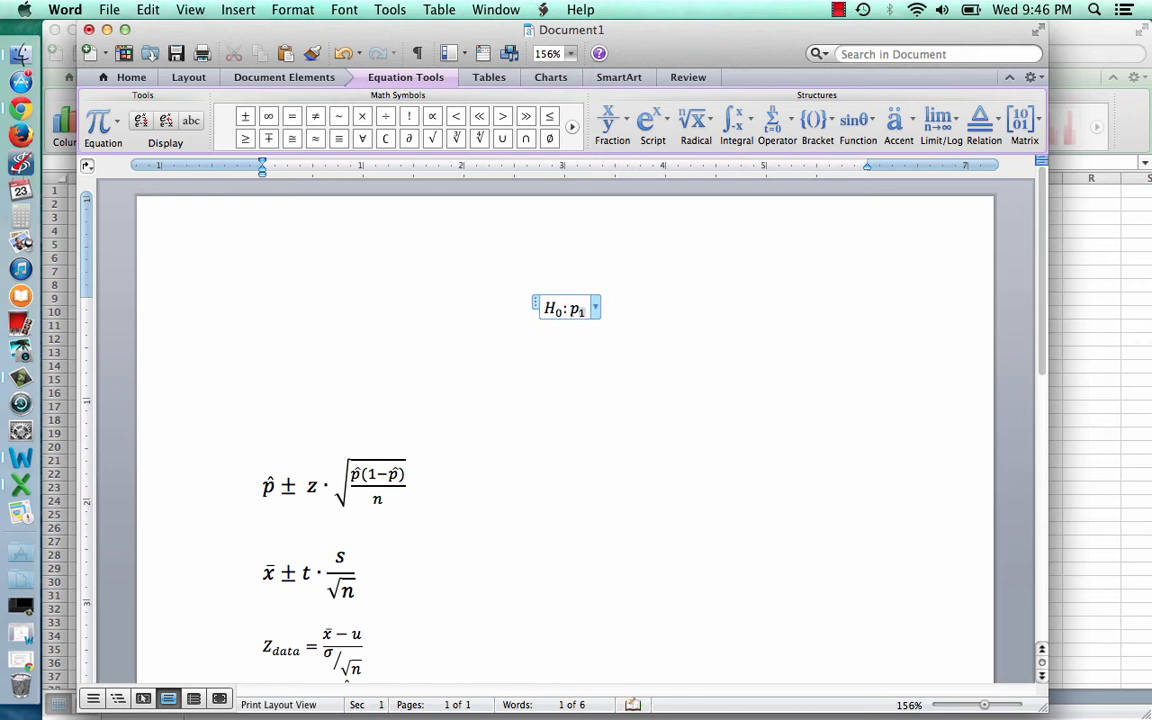
pyautogui.write('=')
pyautogui.press('Right')
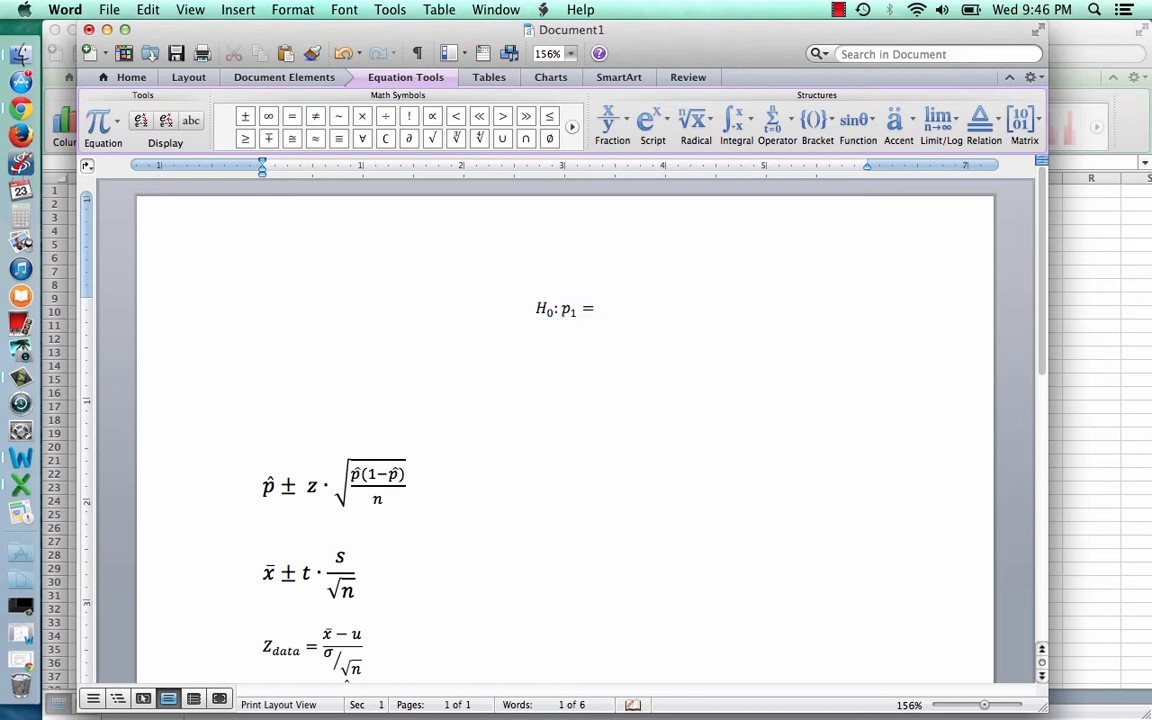
pyautogui.press('Left')
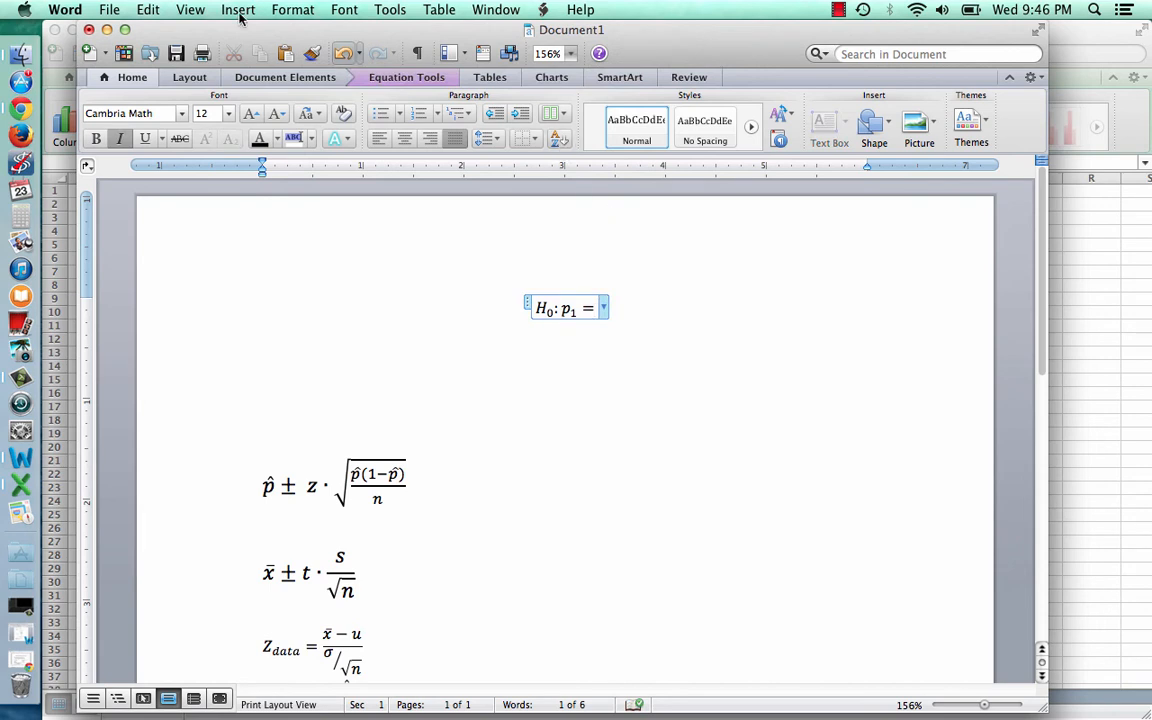
# Step: Add p with subscript 2 after the equals sign to complete the hypothesis p₁ = p₂
pyautogui.click(280, 78)
pyautogui.click(936, 120)
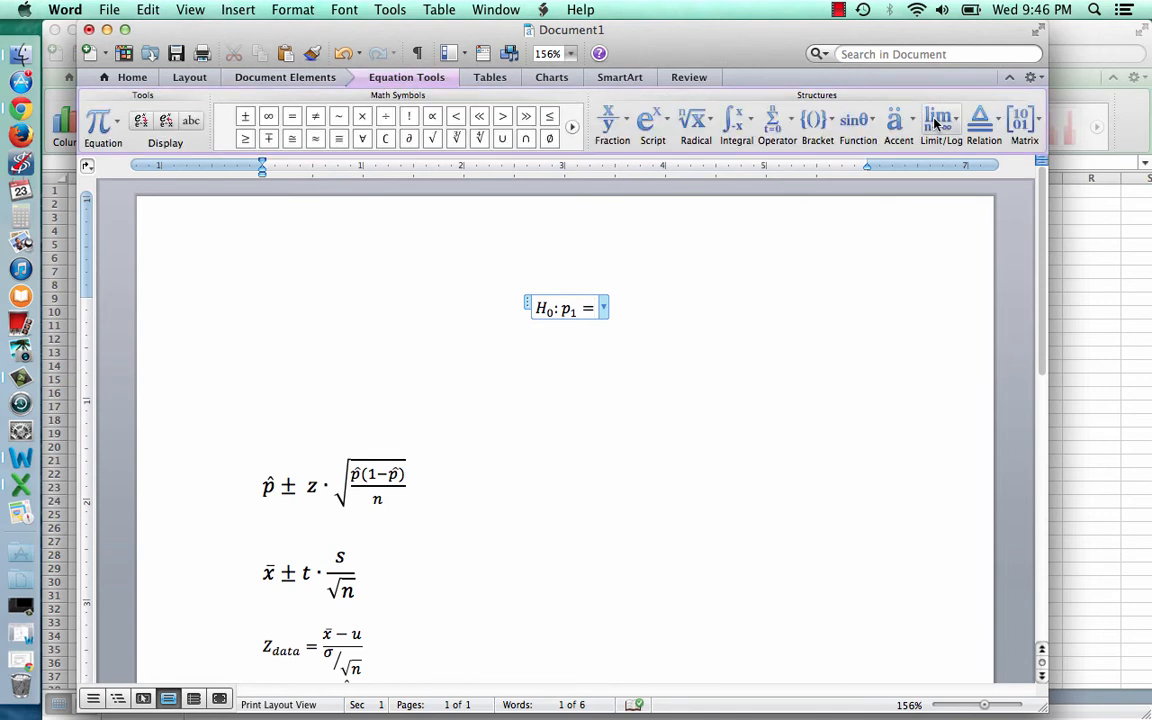
pyautogui.click(645, 120)
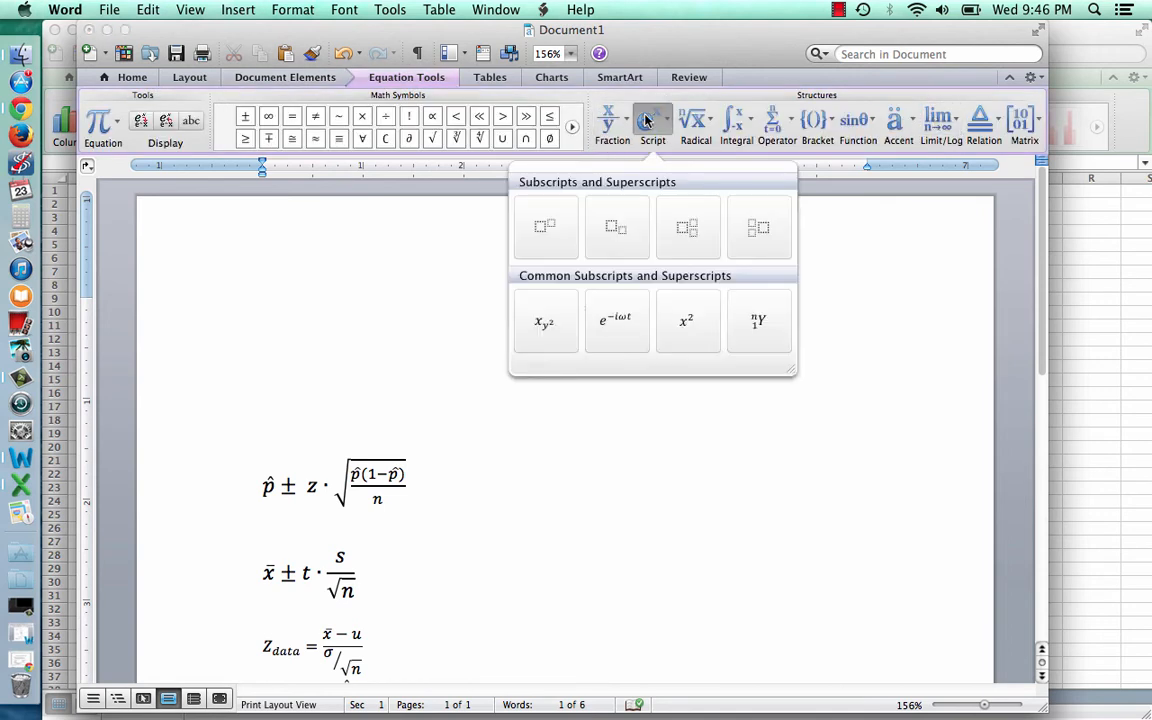
pyautogui.click(614, 229)
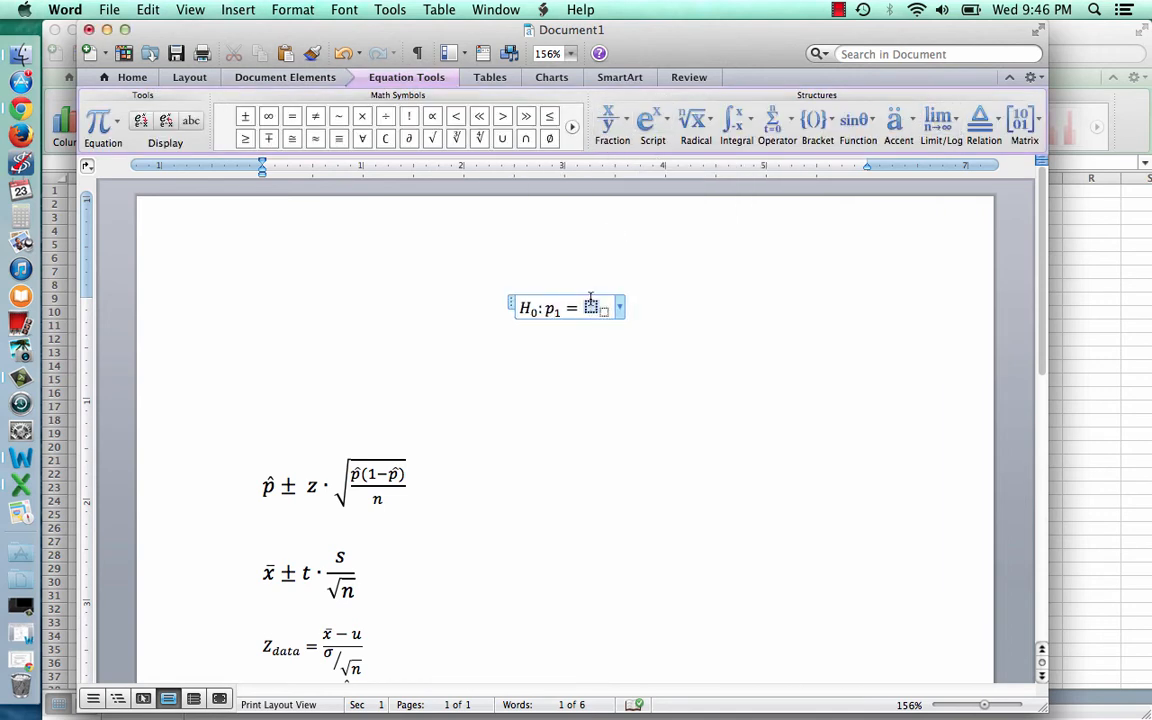
pyautogui.write('p')
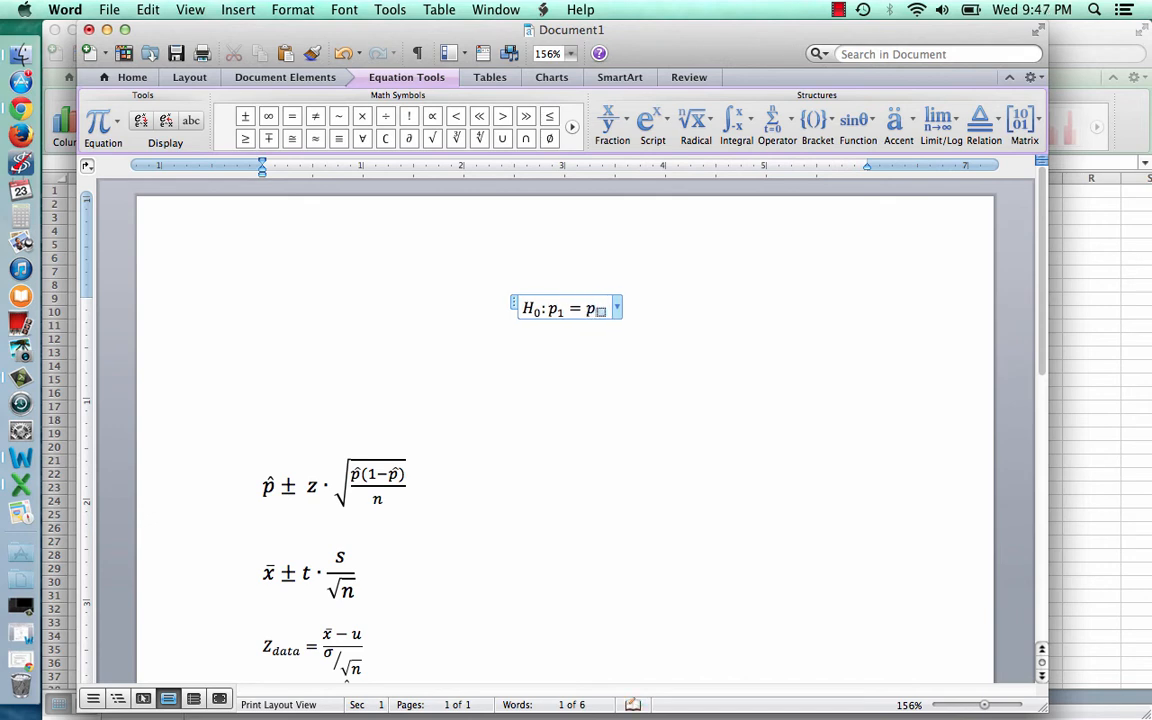
pyautogui.write('2')
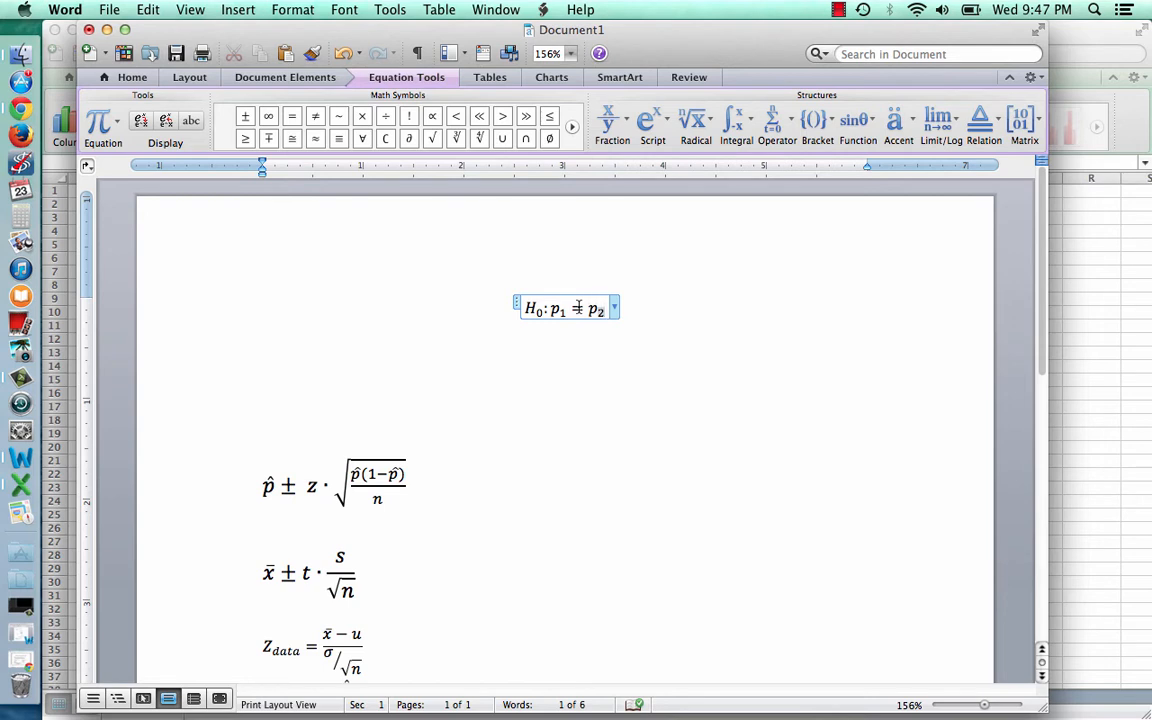
# Step: Delete p₁ = p₂ from the equation, leaving only the H₀ label and its colon
pyautogui.press('BackSpace')
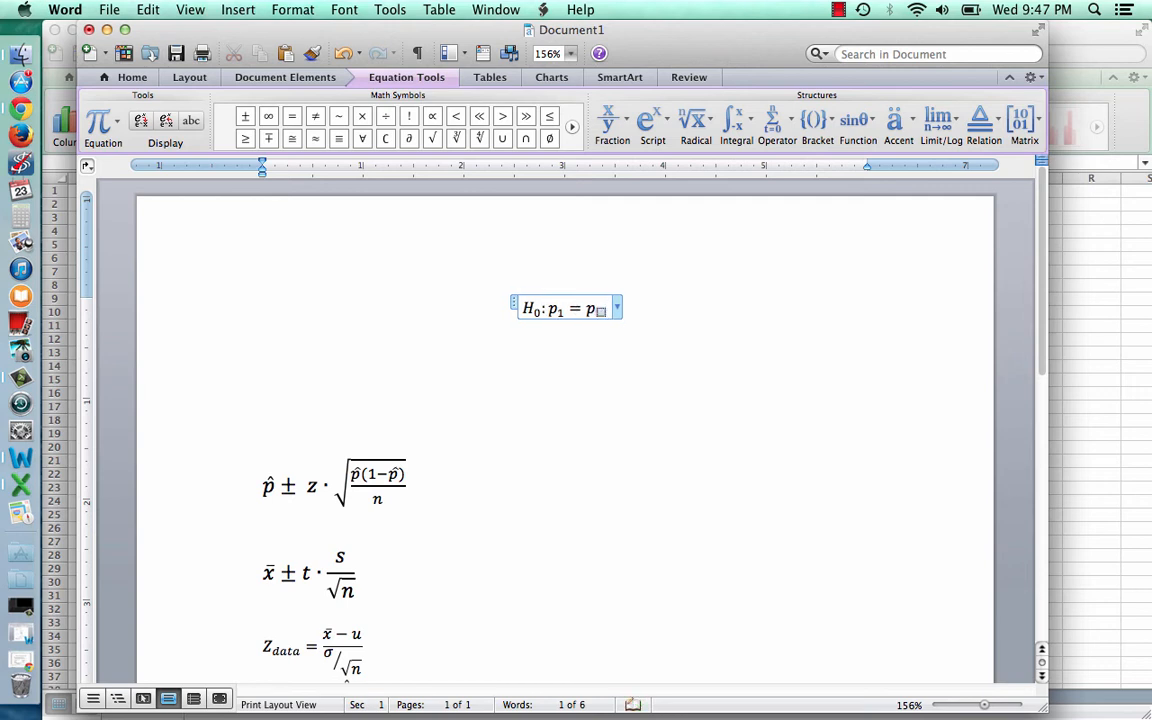
pyautogui.press('BackSpace')
pyautogui.press('BackSpace')
pyautogui.press('BackSpace')
pyautogui.press('BackSpace')
pyautogui.press('BackSpace')
pyautogui.press('BackSpace')
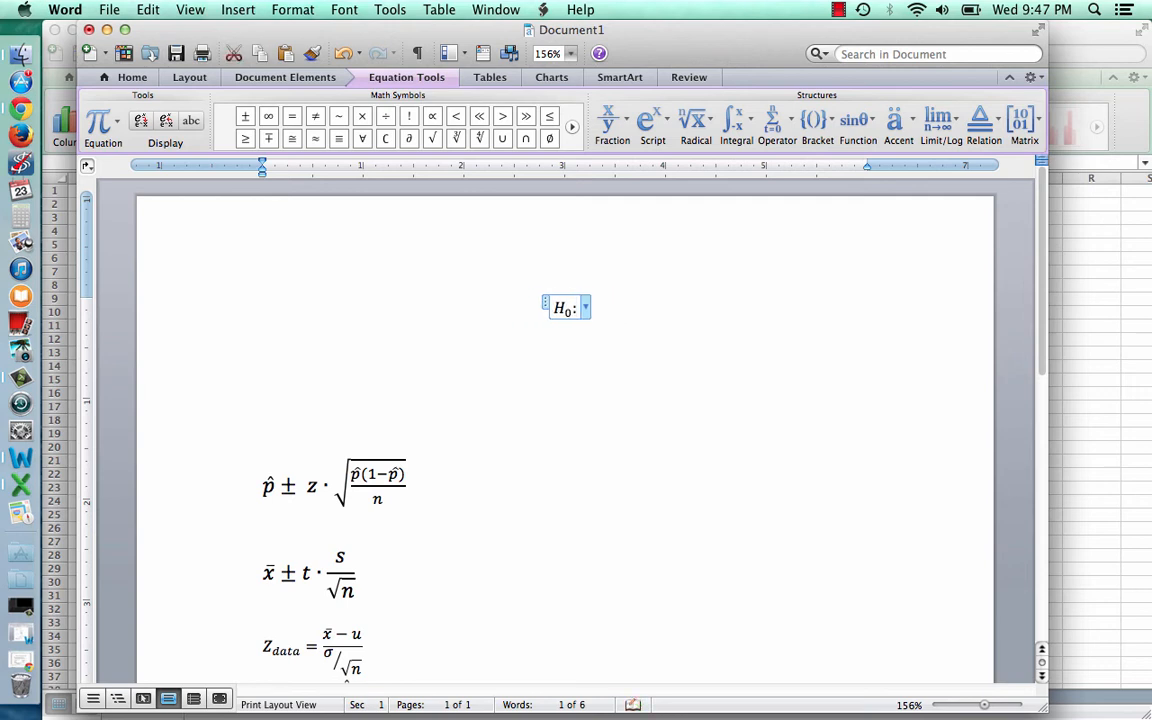
# Step: Delete the remaining H₀ label equation and insert a new empty equation in its place
pyautogui.press('BackSpace')
pyautogui.press('BackSpace')
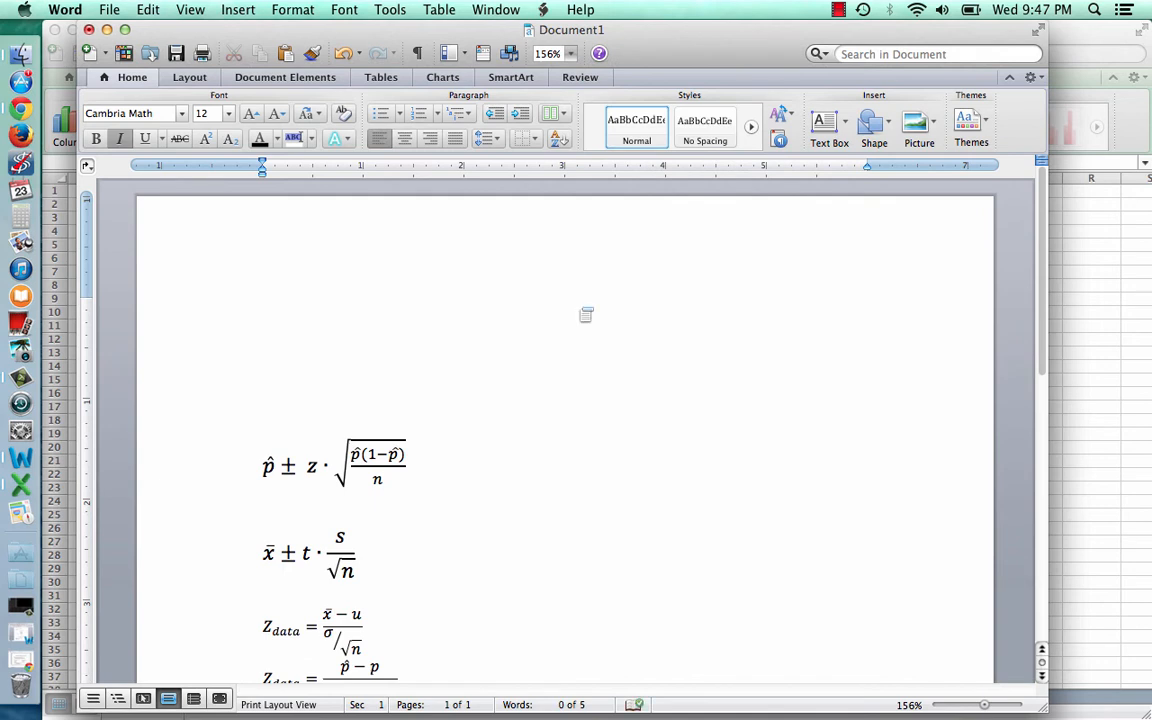
pyautogui.click(250, 77)
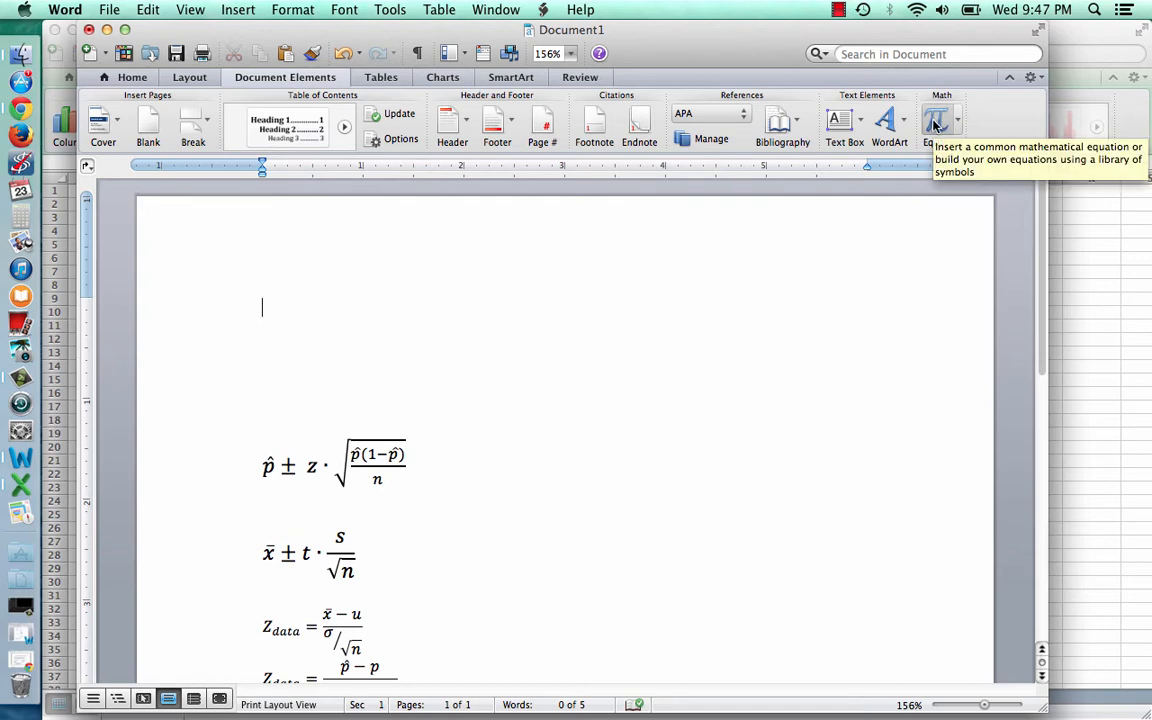
pyautogui.click(126, 77)
pyautogui.click(246, 77)
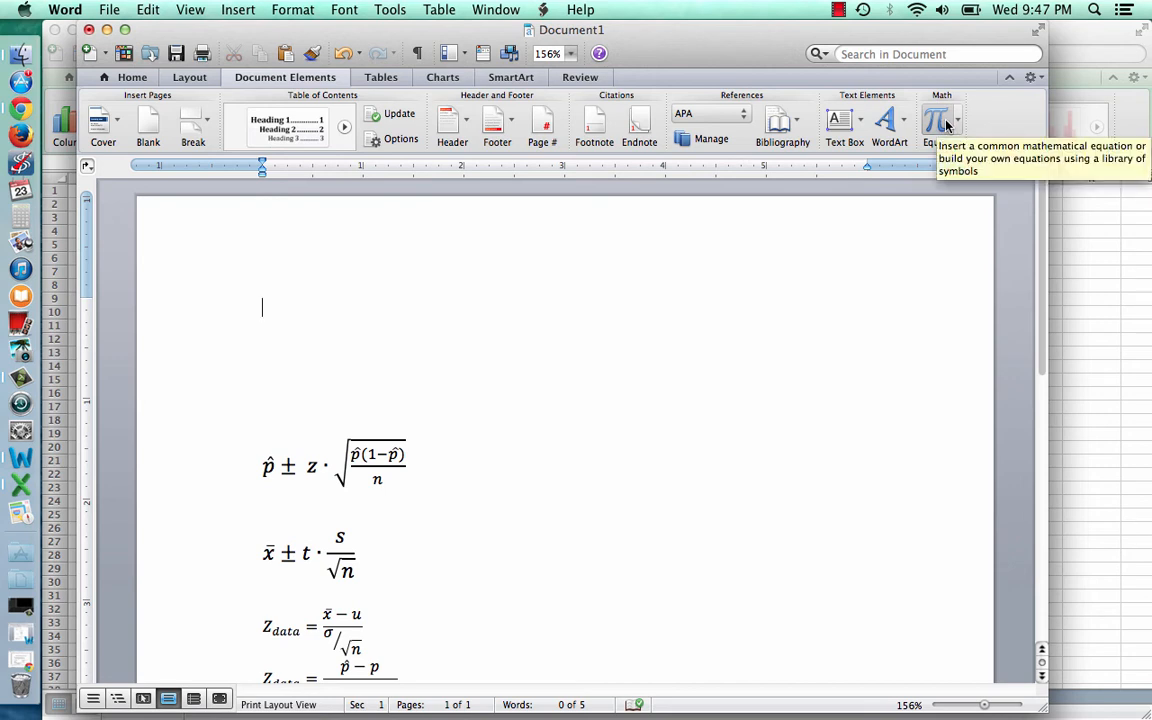
pyautogui.click(838, 9)
pyautogui.click(858, 50)
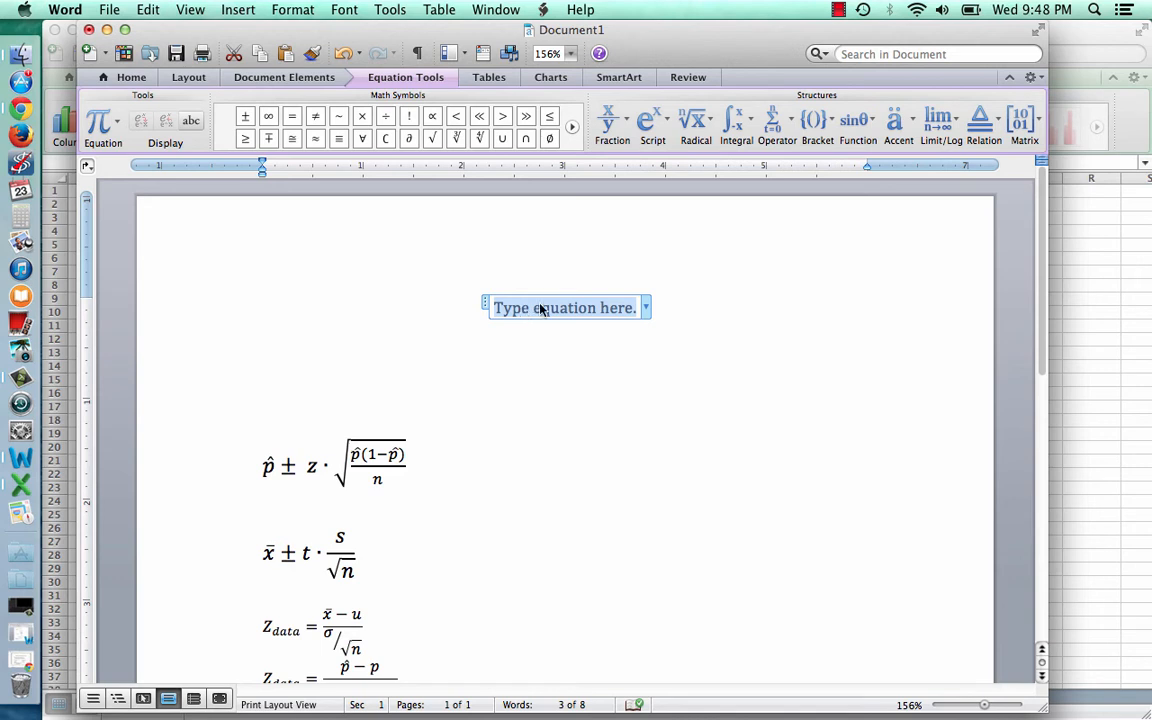
# Step: Enter p with a hat accent in the empty equation and start a new line below it
pyautogui.click(898, 126)
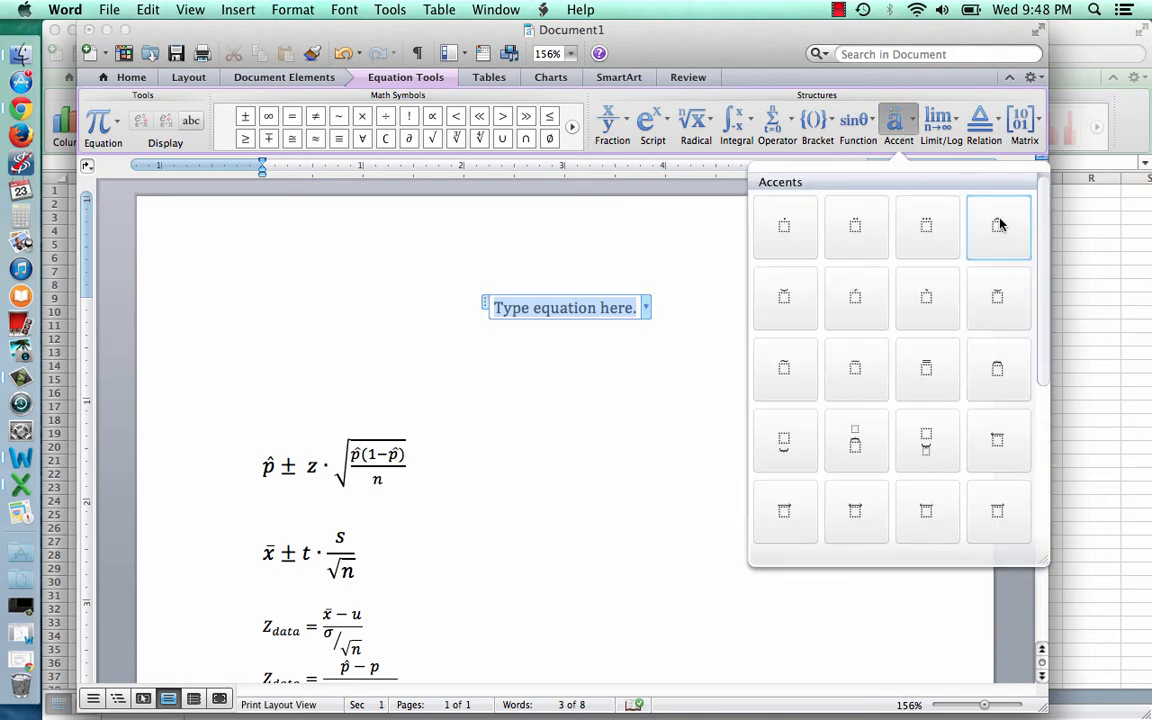
pyautogui.click(996, 234)
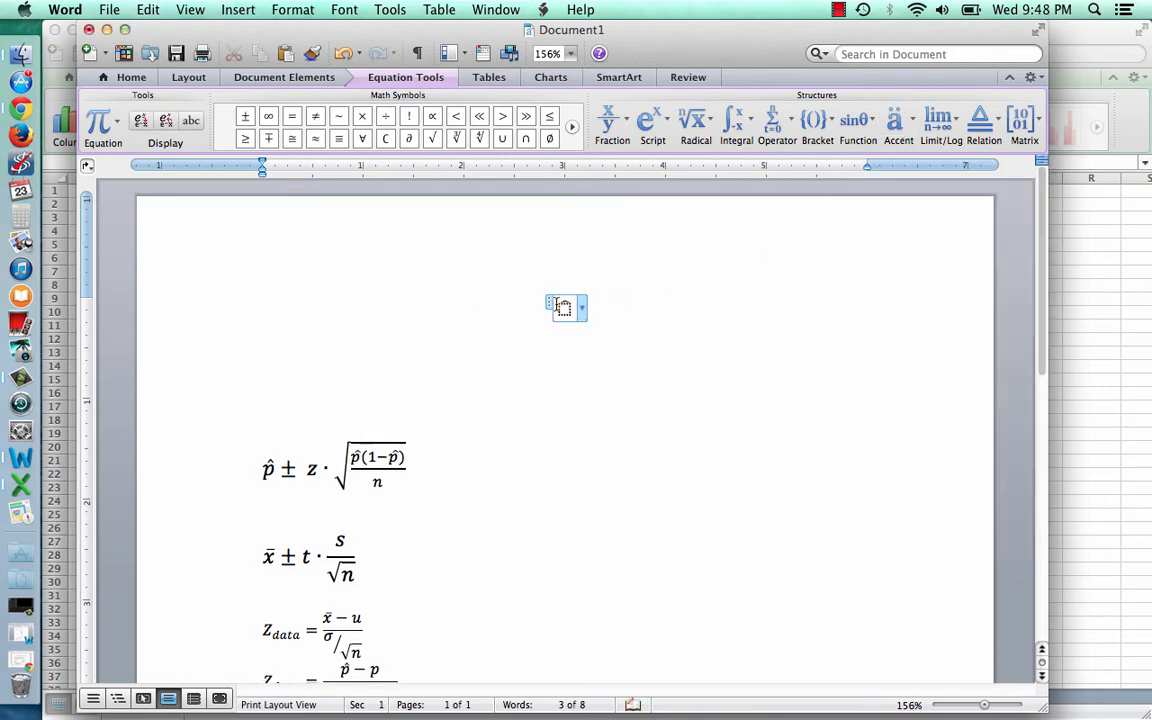
pyautogui.write('p')
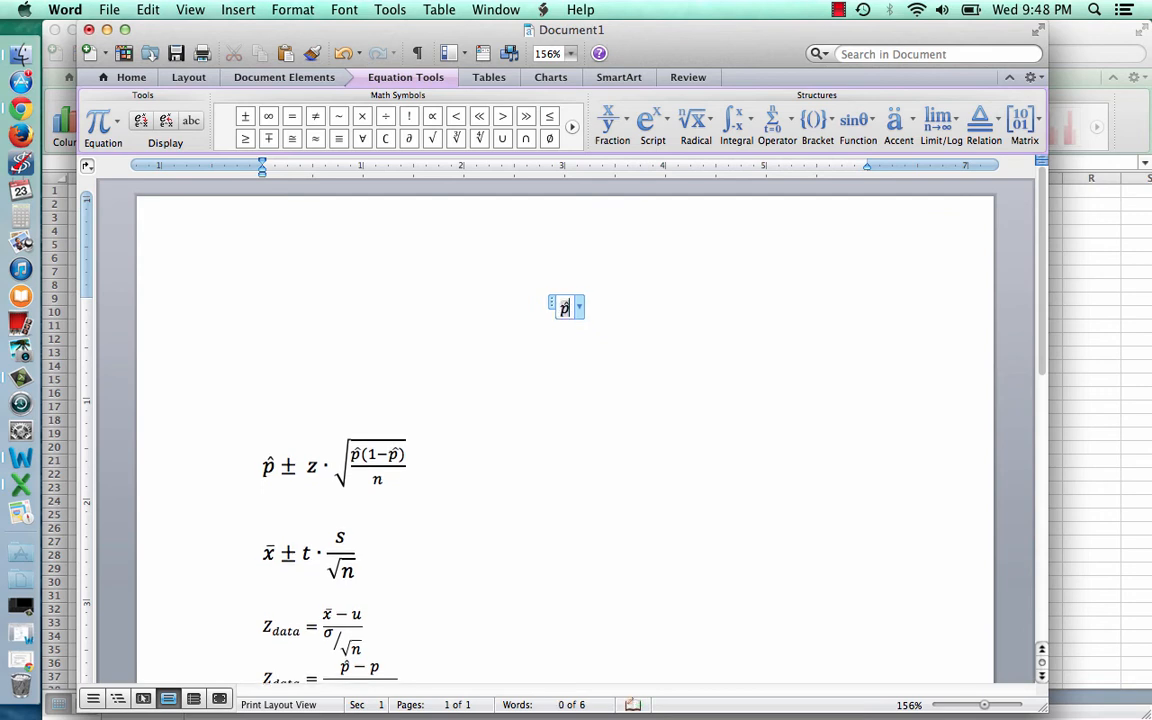
pyautogui.press('Left')
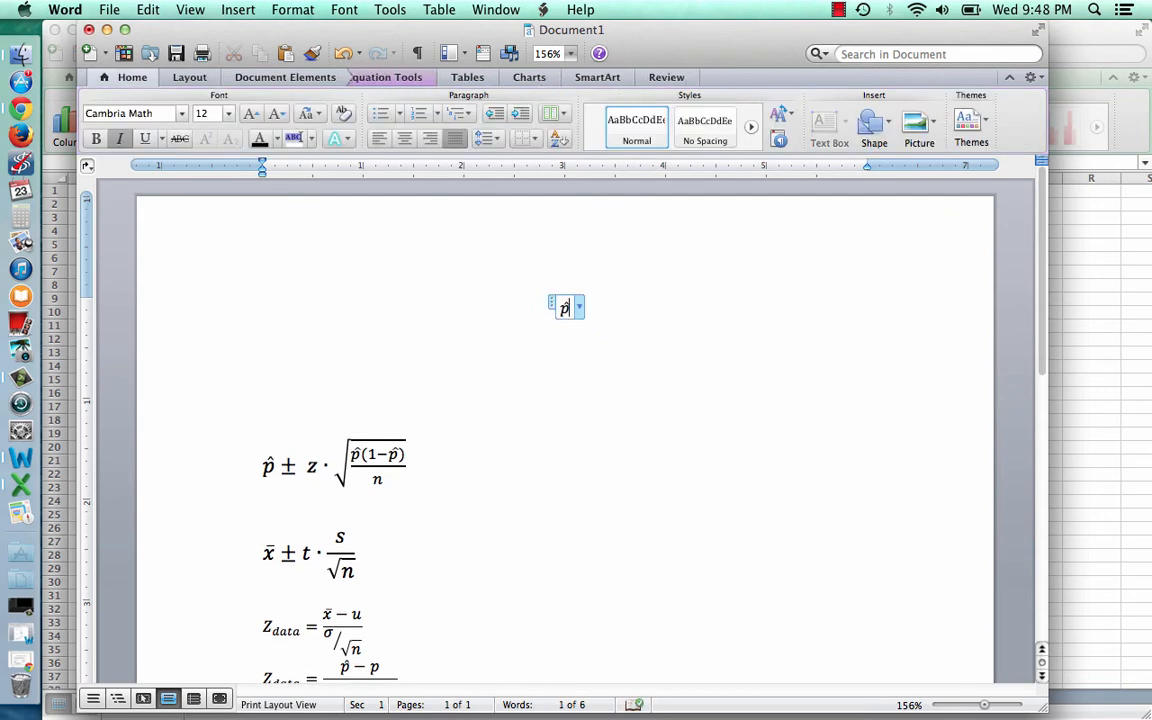
pyautogui.press('Return')
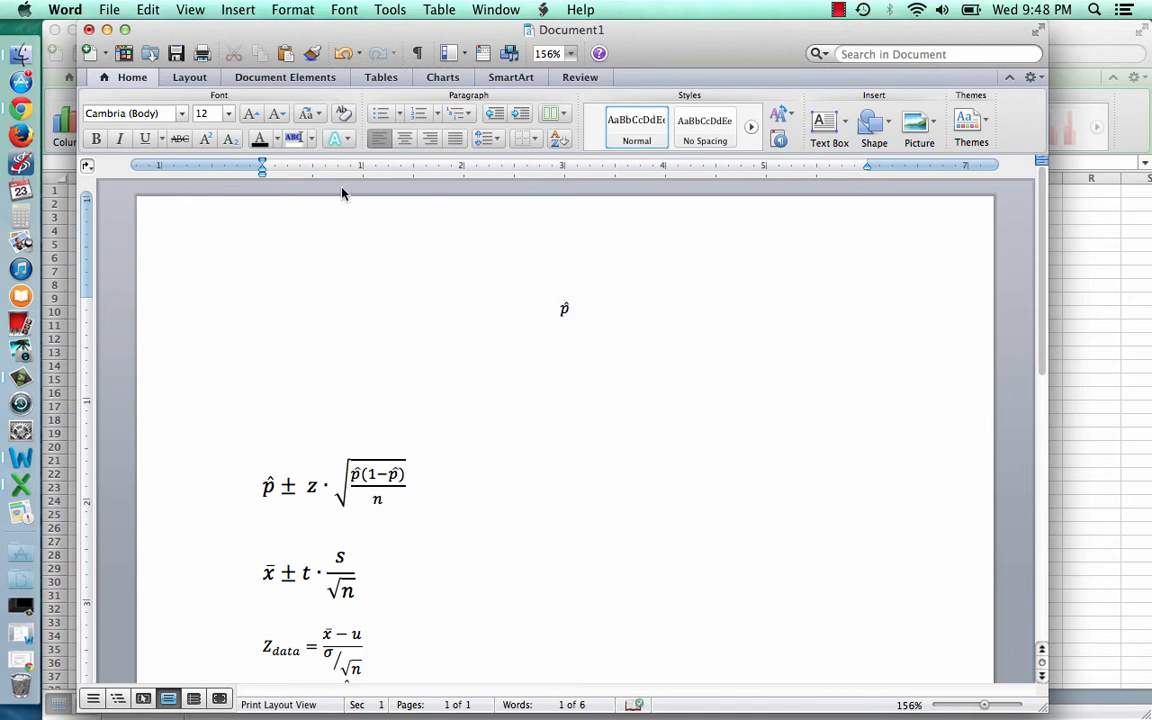
# Step: Insert a second equation below p̂ and enter x with a bar accent in it
pyautogui.click(272, 83)
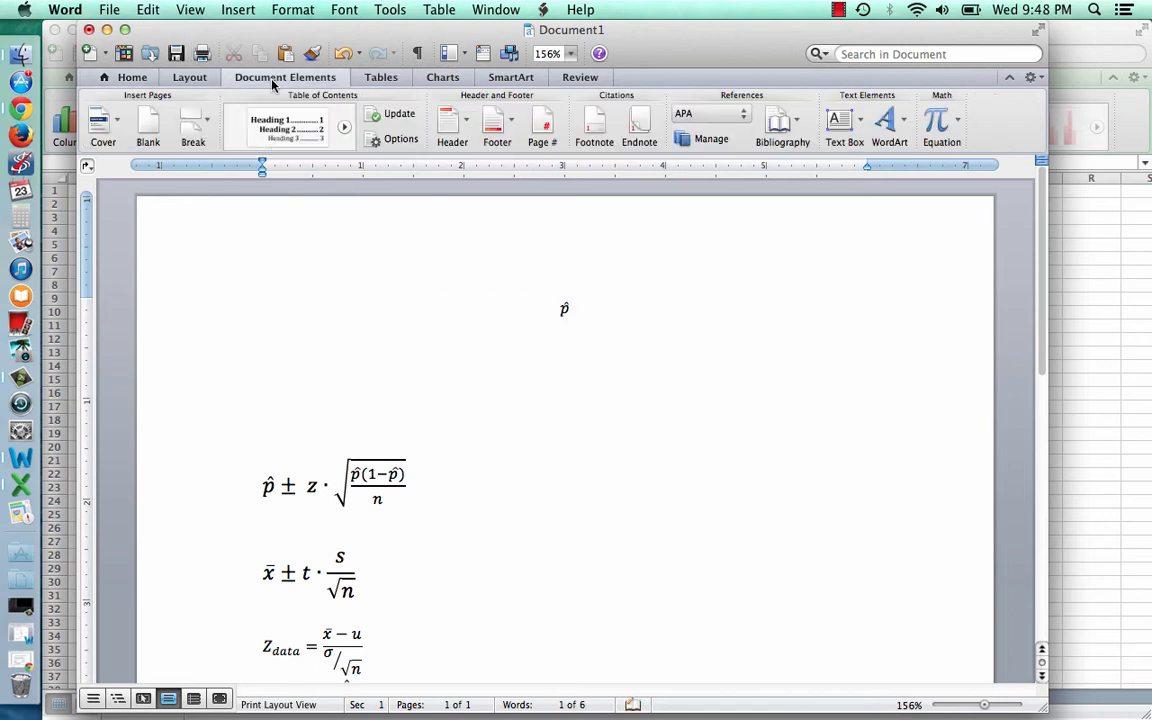
pyautogui.click(938, 125)
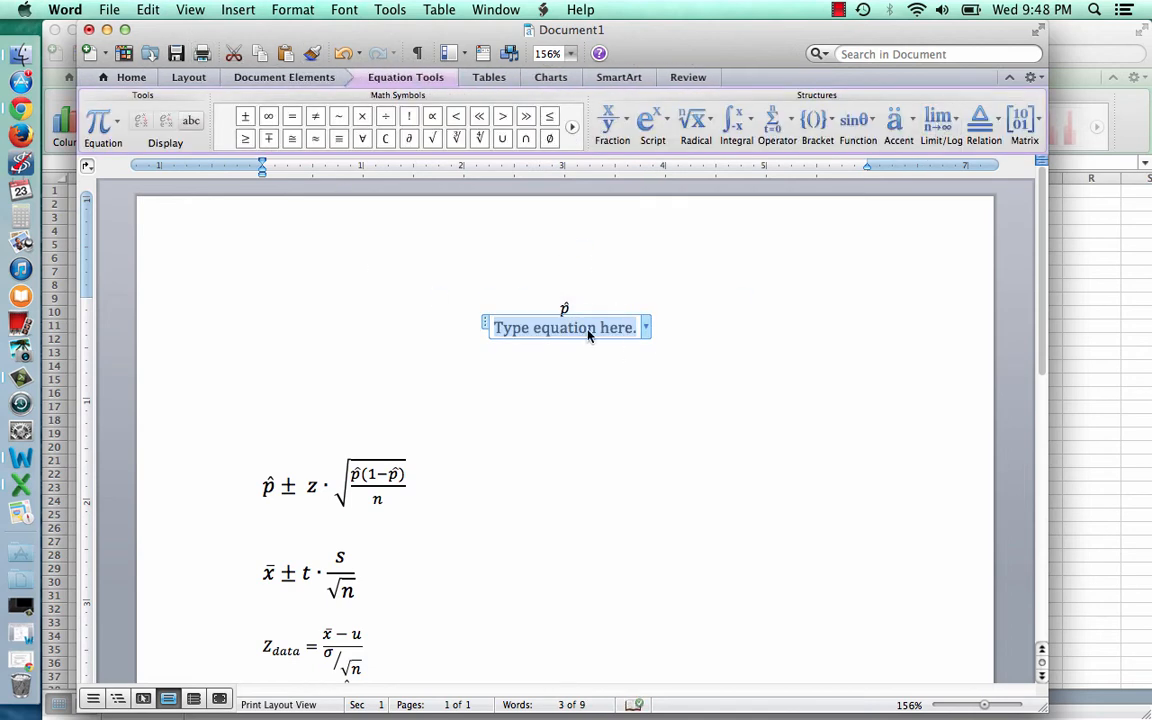
pyautogui.click(908, 128)
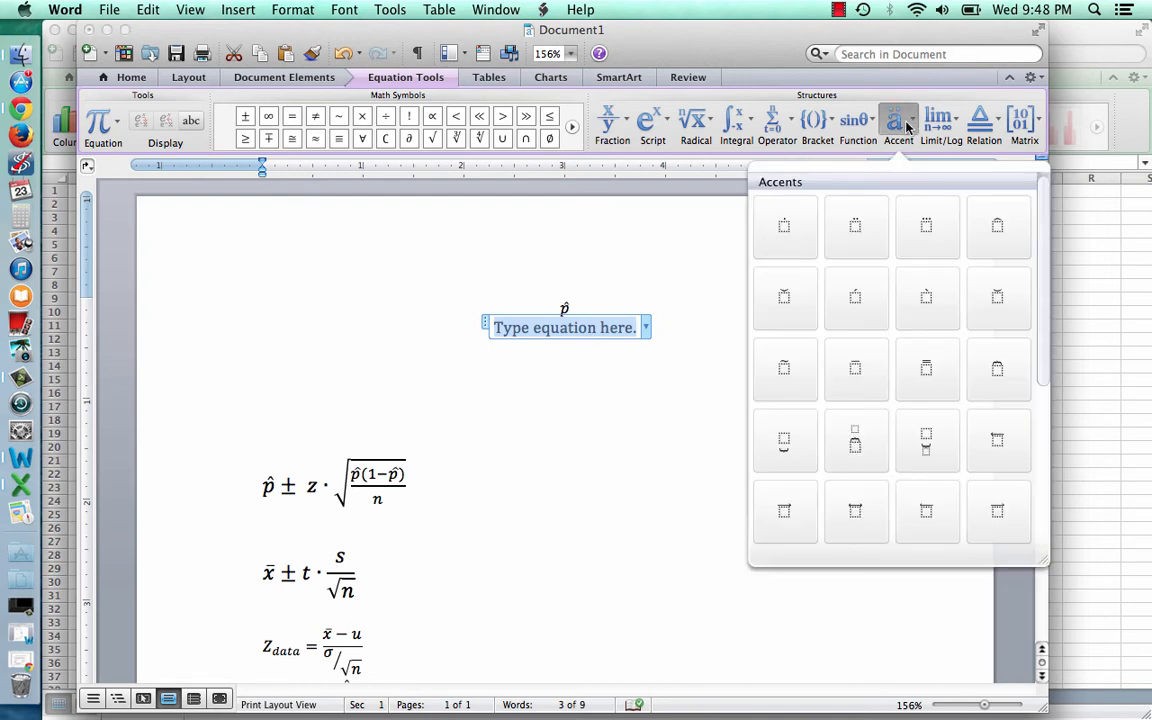
pyautogui.click(855, 372)
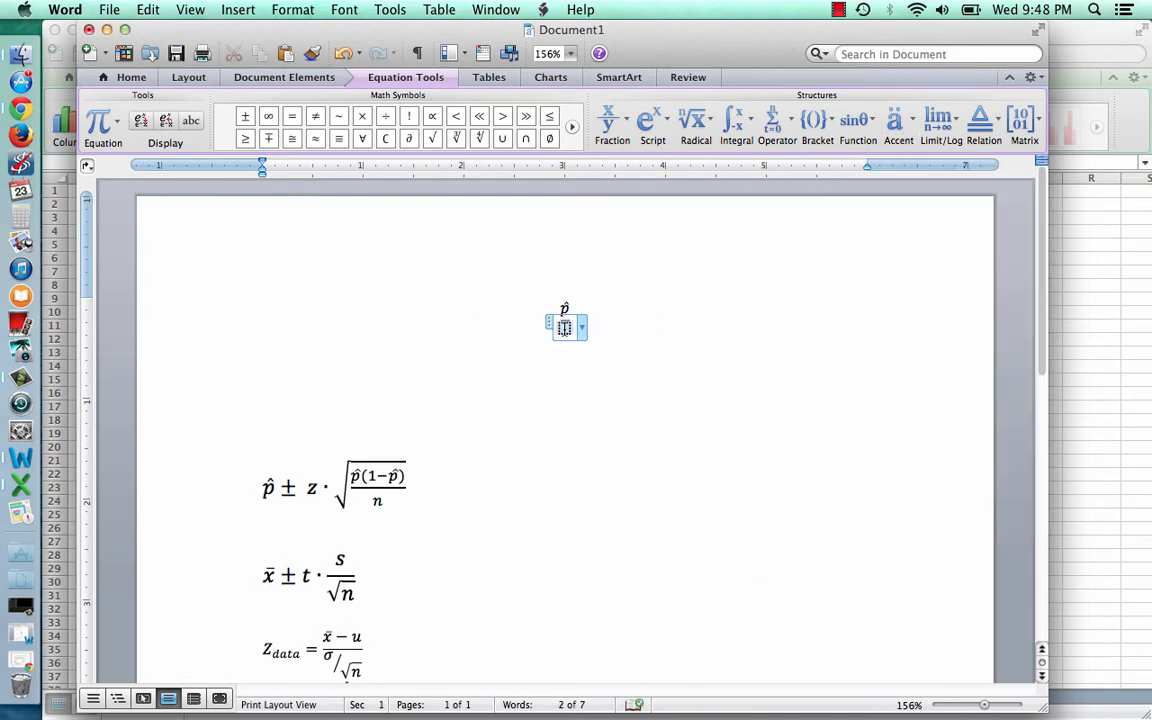
pyautogui.write('x')
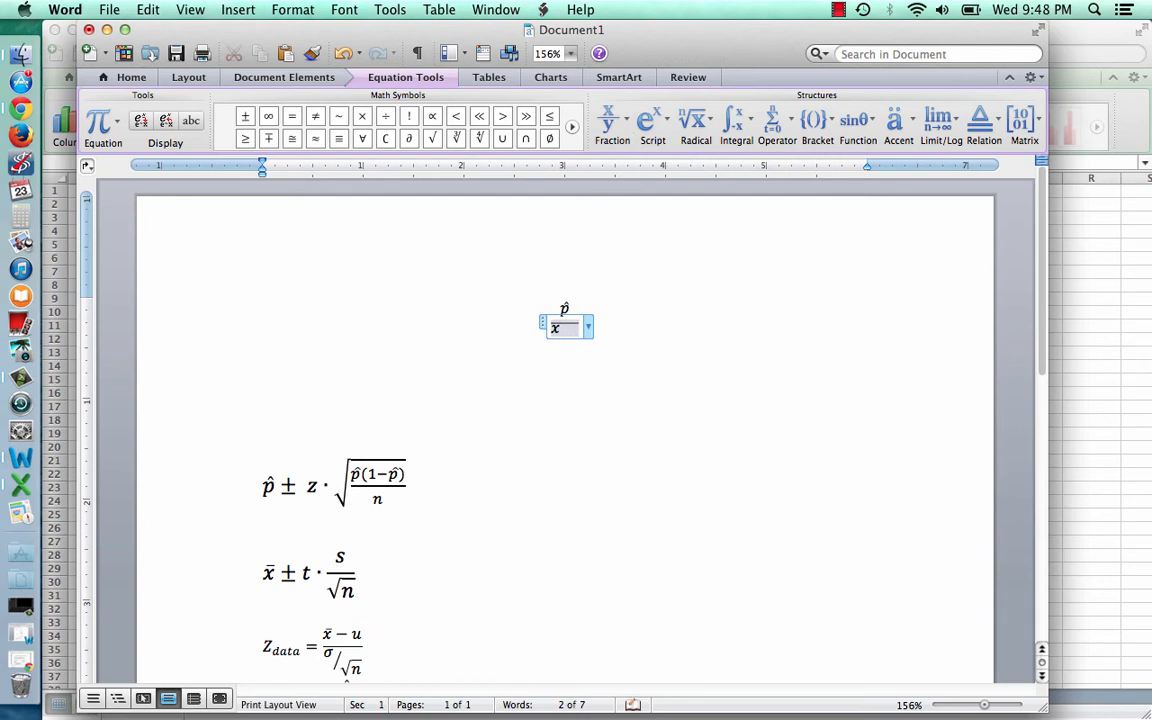
# Step: Delete the barred x and its whole equation from the line below p̂
pyautogui.press('BackSpace')
pyautogui.press('BackSpace')
pyautogui.press('BackSpace')
pyautogui.press('BackSpace')
pyautogui.press('BackSpace')
pyautogui.press('BackSpace')
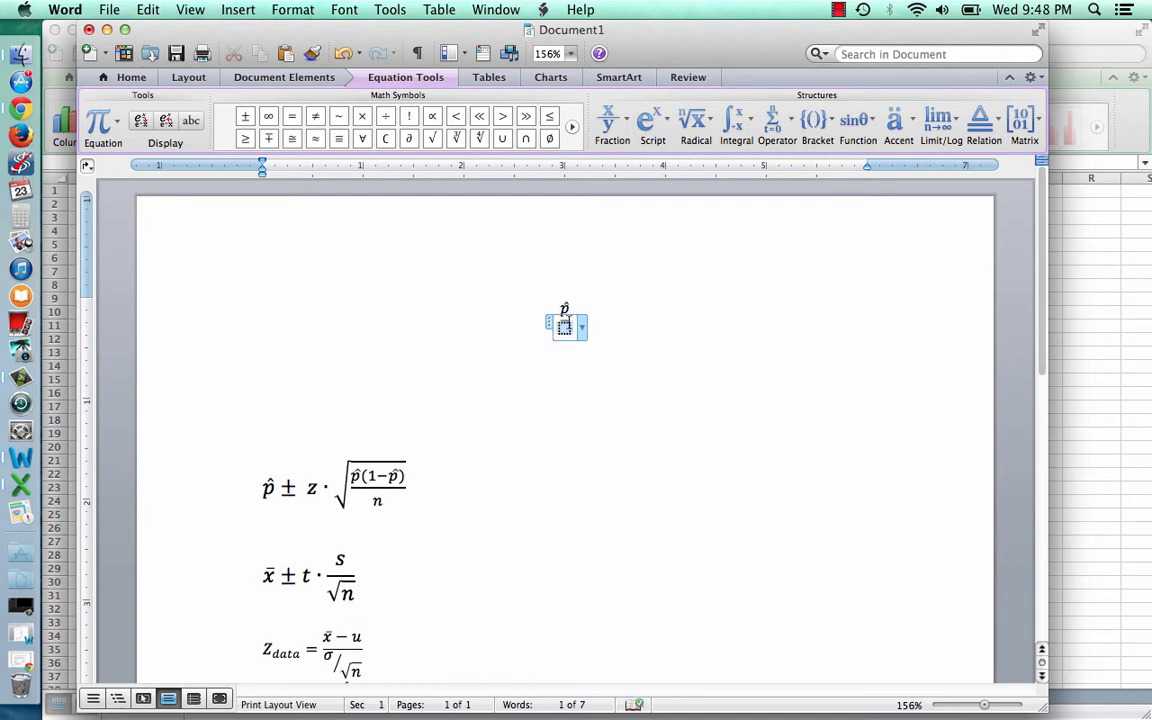
pyautogui.press('BackSpace')
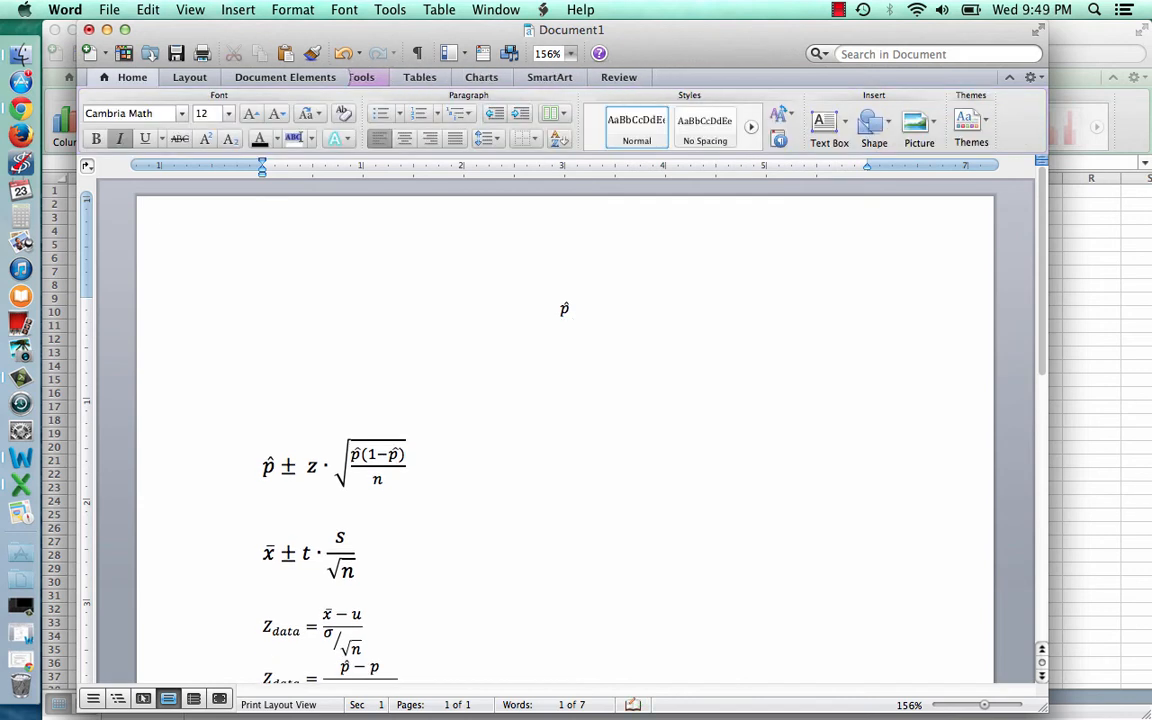
# Step: Insert a new equation below p̂ containing an empty subscript structure
pyautogui.click(285, 77)
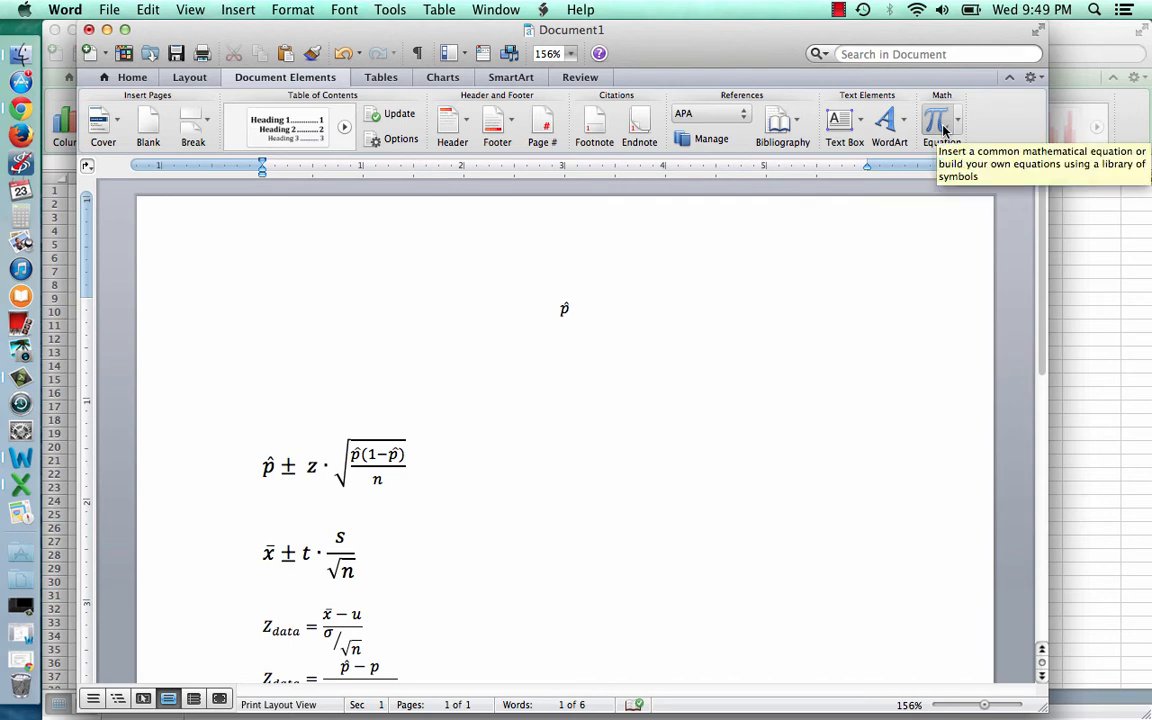
pyautogui.click(838, 9)
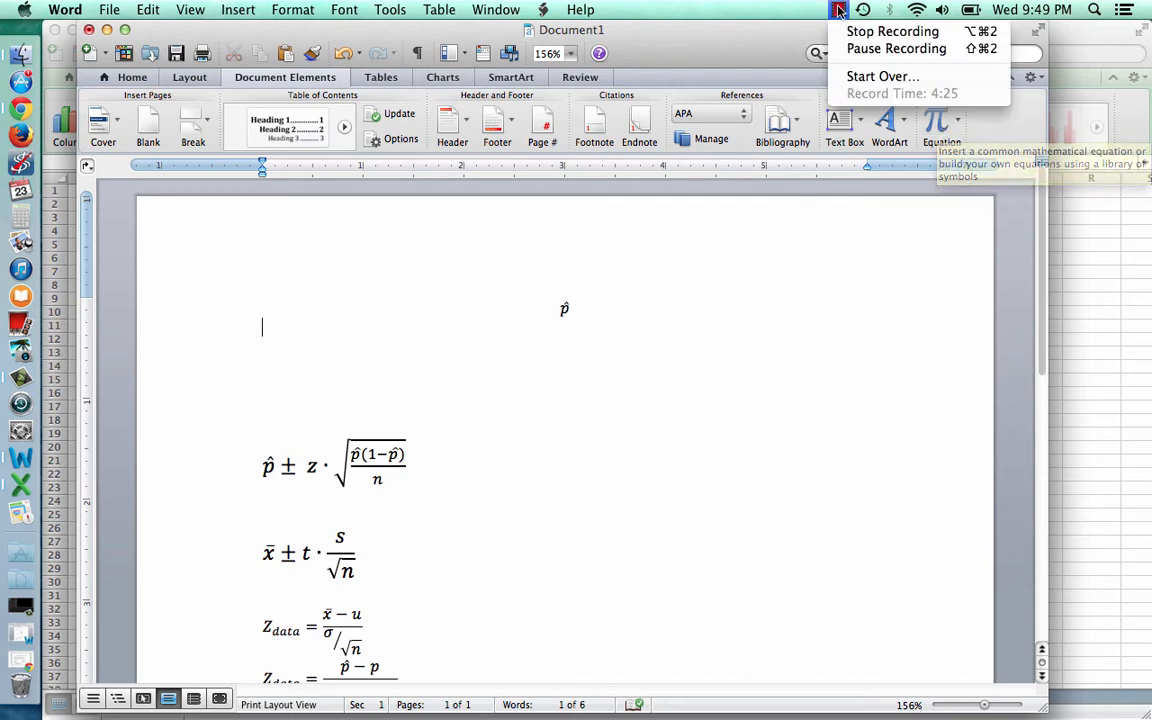
pyautogui.click(896, 48)
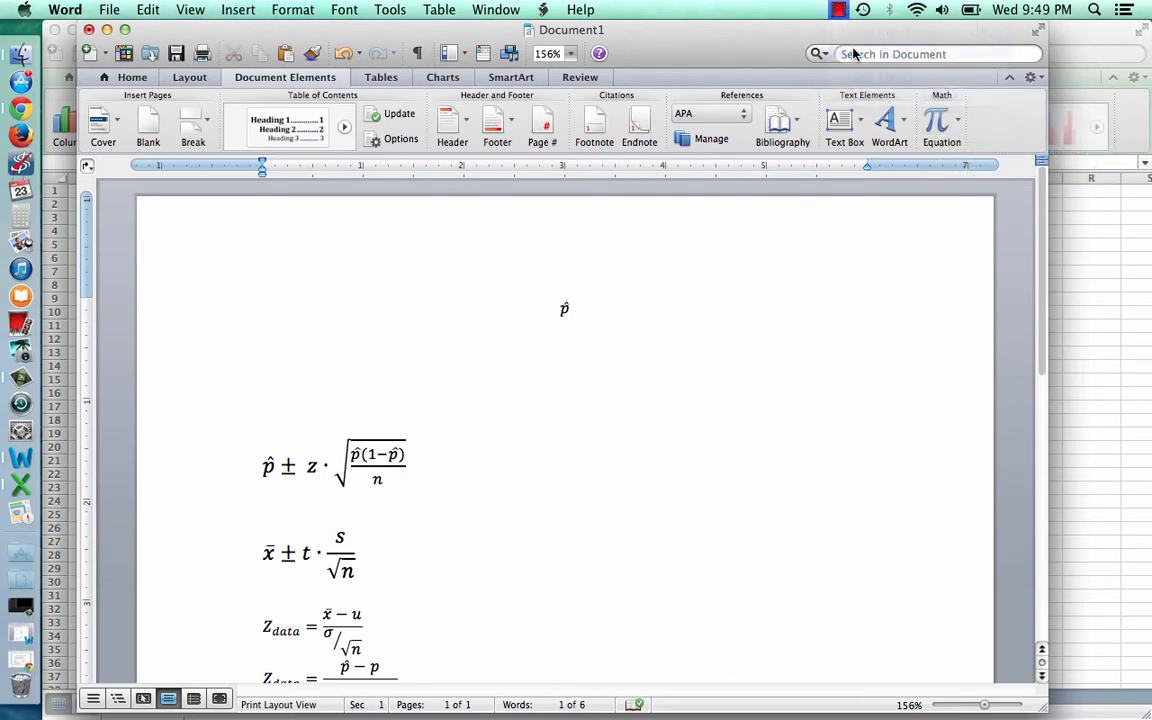
pyautogui.click(942, 128)
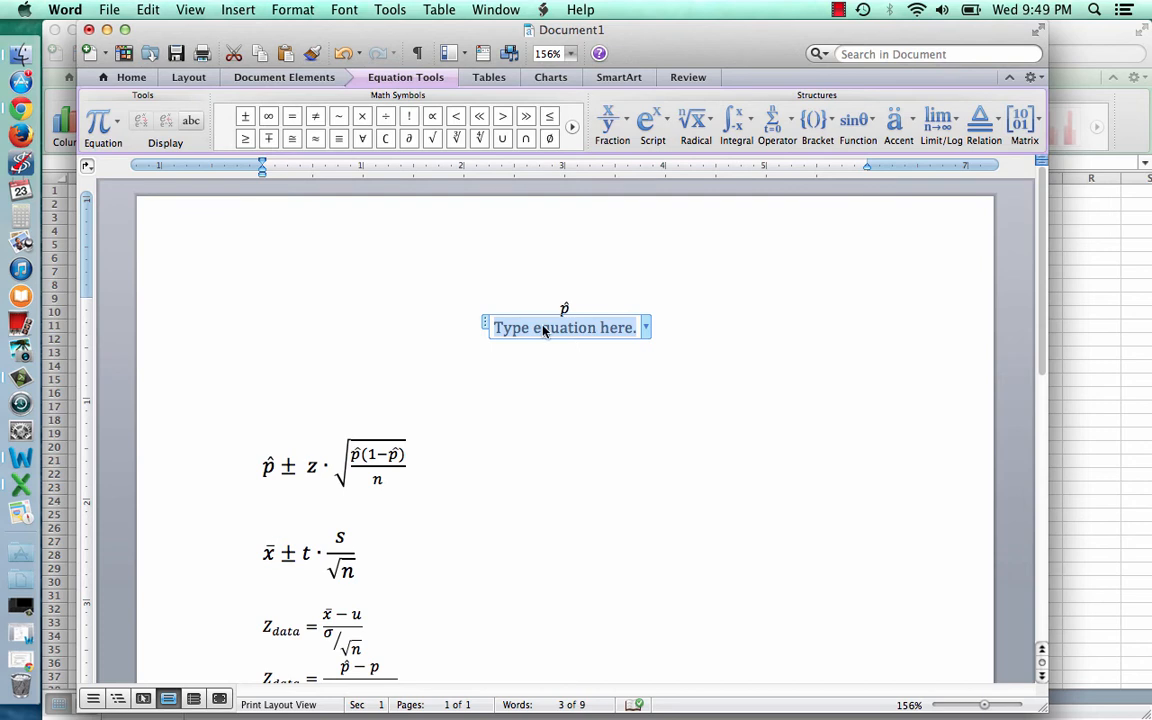
pyautogui.click(648, 122)
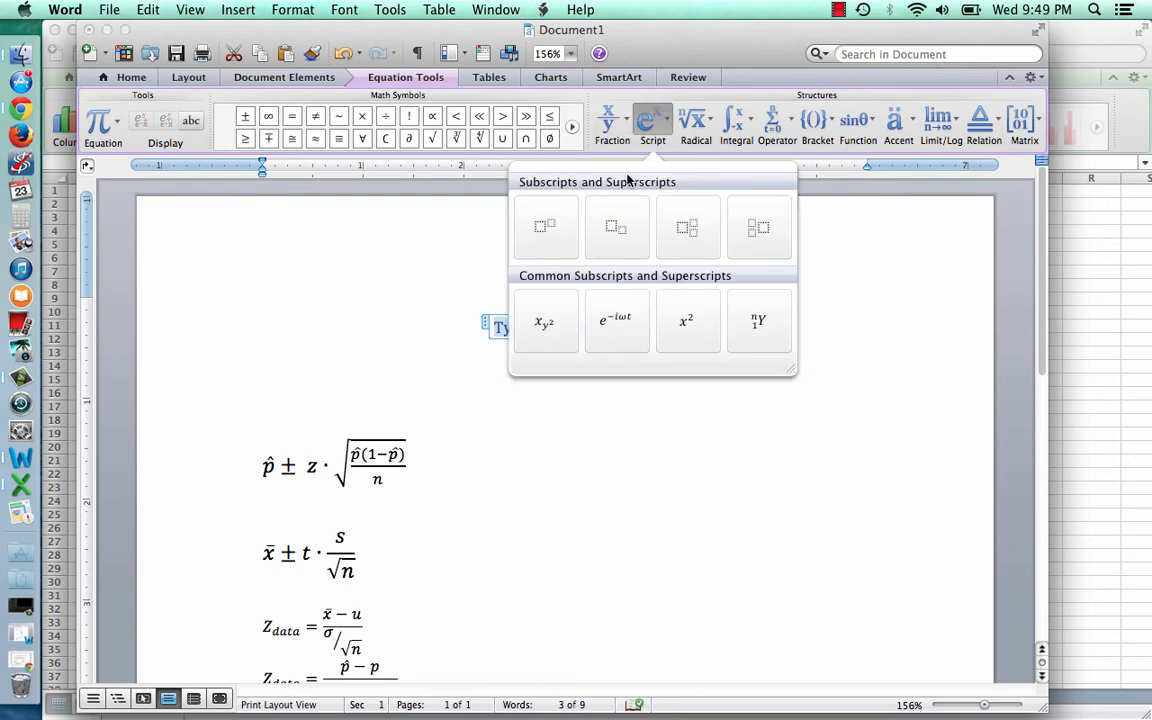
pyautogui.click(616, 232)
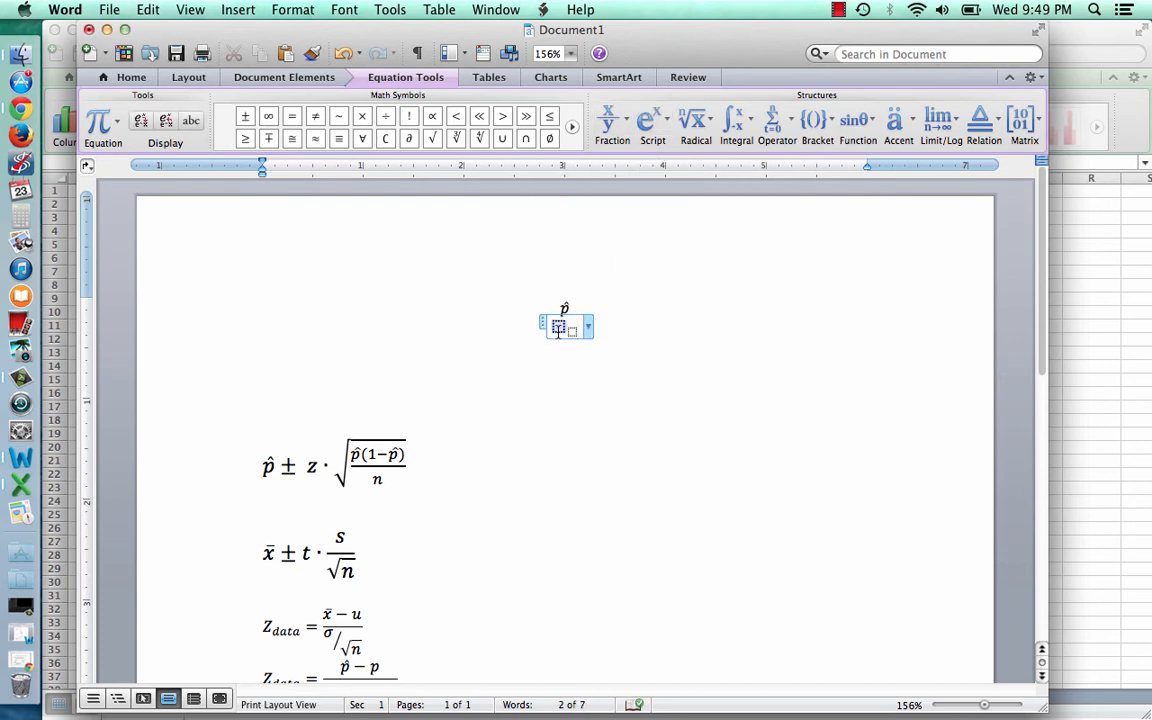
# Step: Fill the subscript structure with a hat-accented p as the base and 1 as the subscript
pyautogui.write('p')
pyautogui.press('BackSpace')
pyautogui.click(899, 122)
pyautogui.click(990, 224)
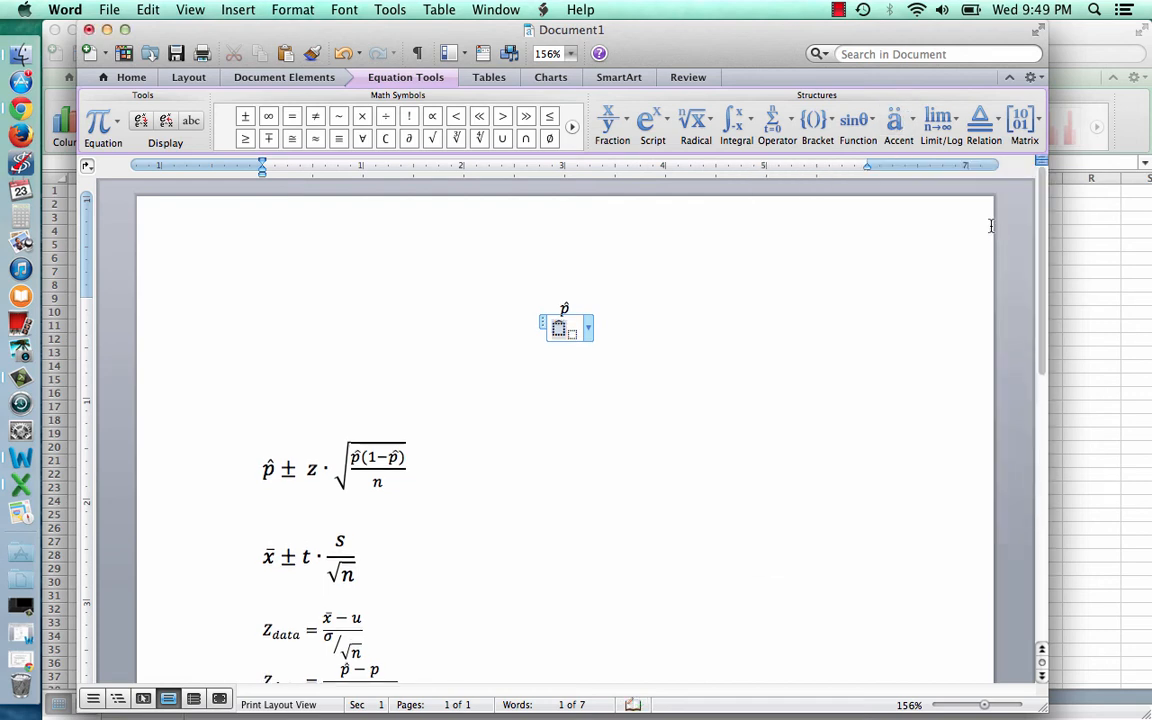
pyautogui.write('p')
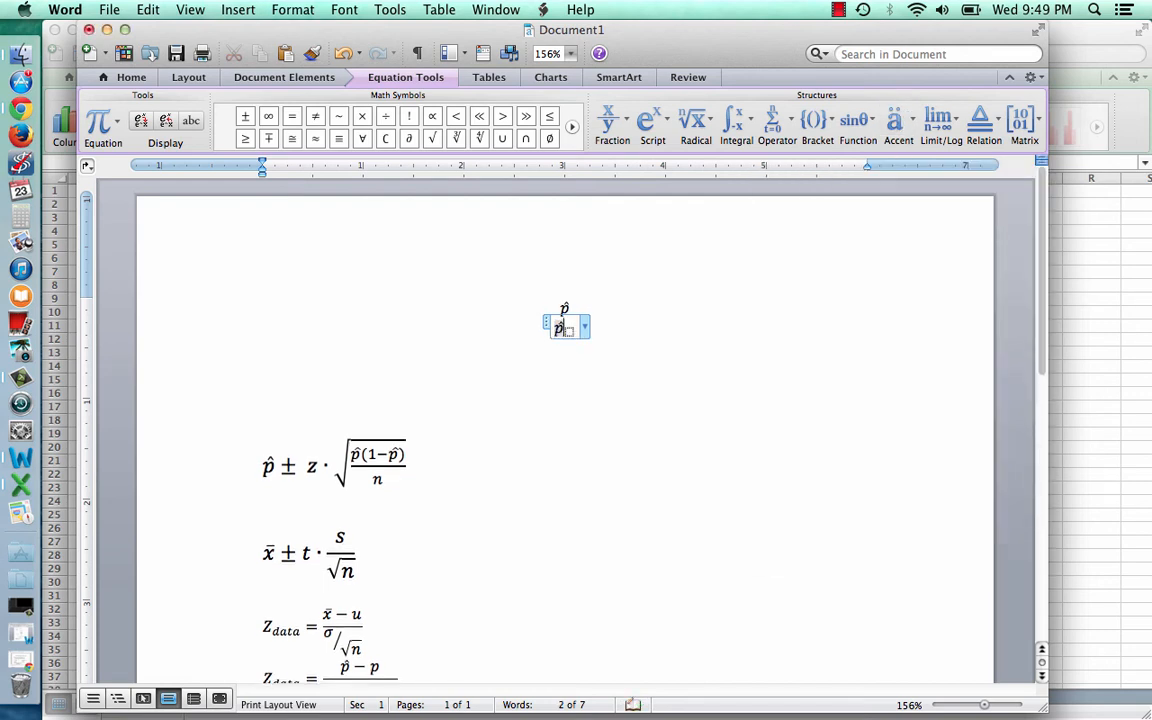
pyautogui.press('Right')
pyautogui.write('1')
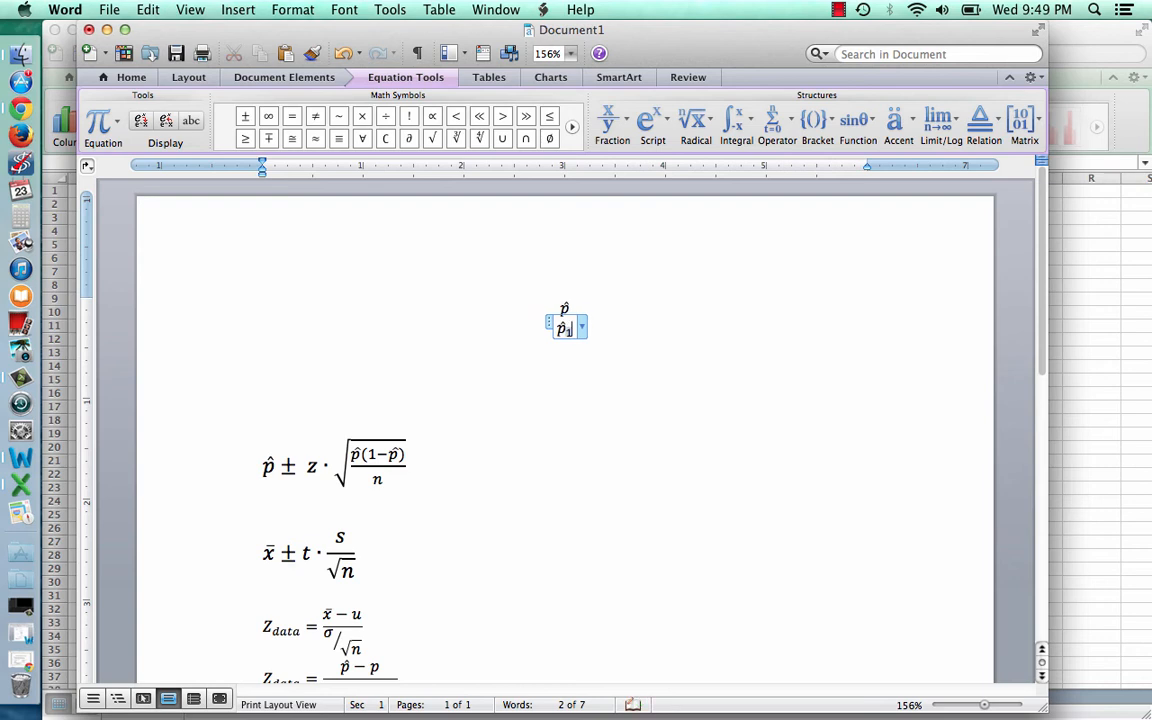
# Step: Delete both the p̂₁ equation and the p̂ equation above it
pyautogui.press('BackSpace')
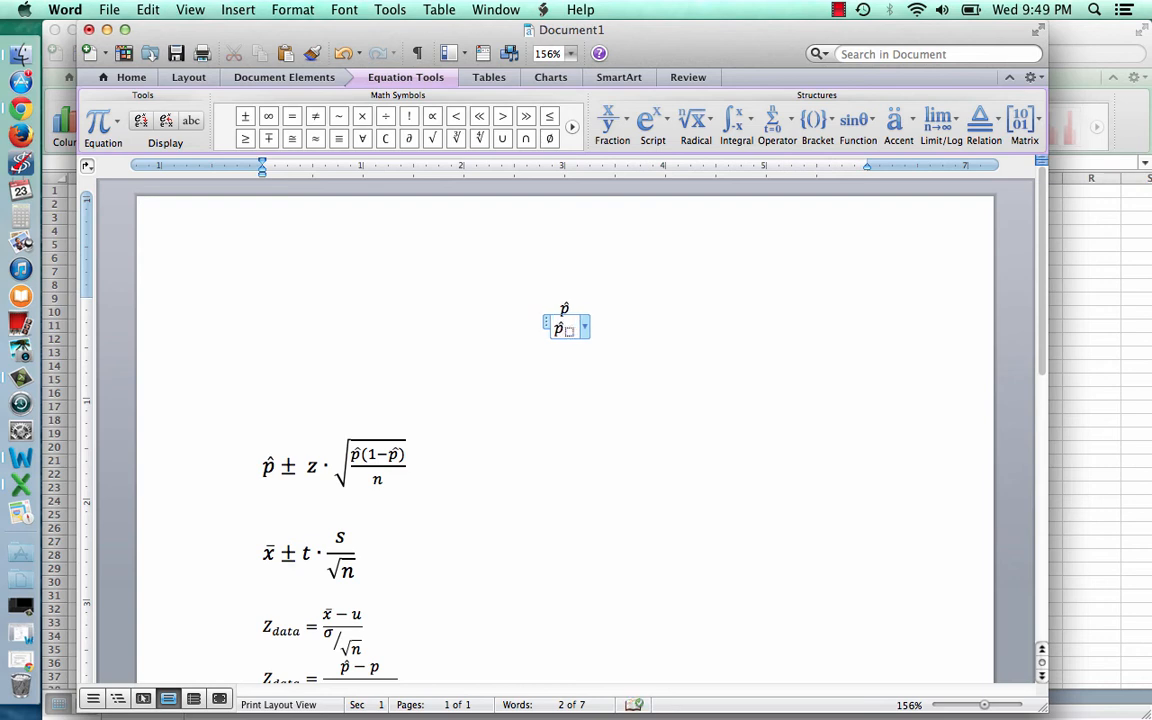
pyautogui.press('BackSpace')
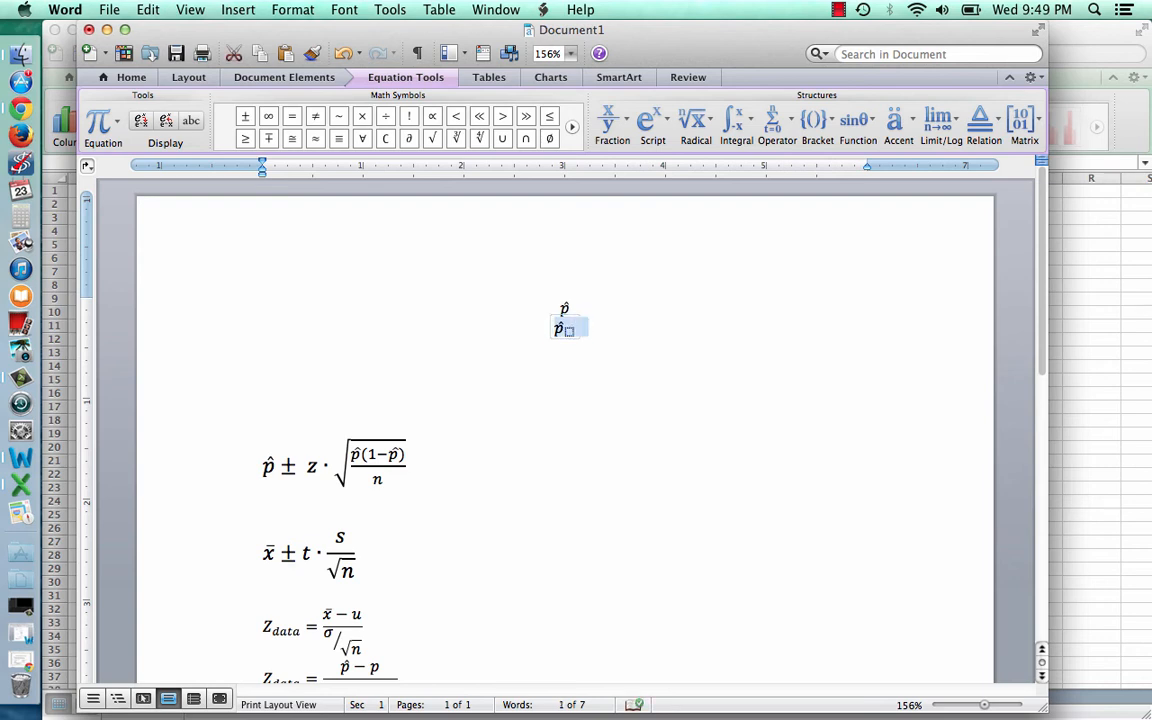
pyautogui.press('BackSpace')
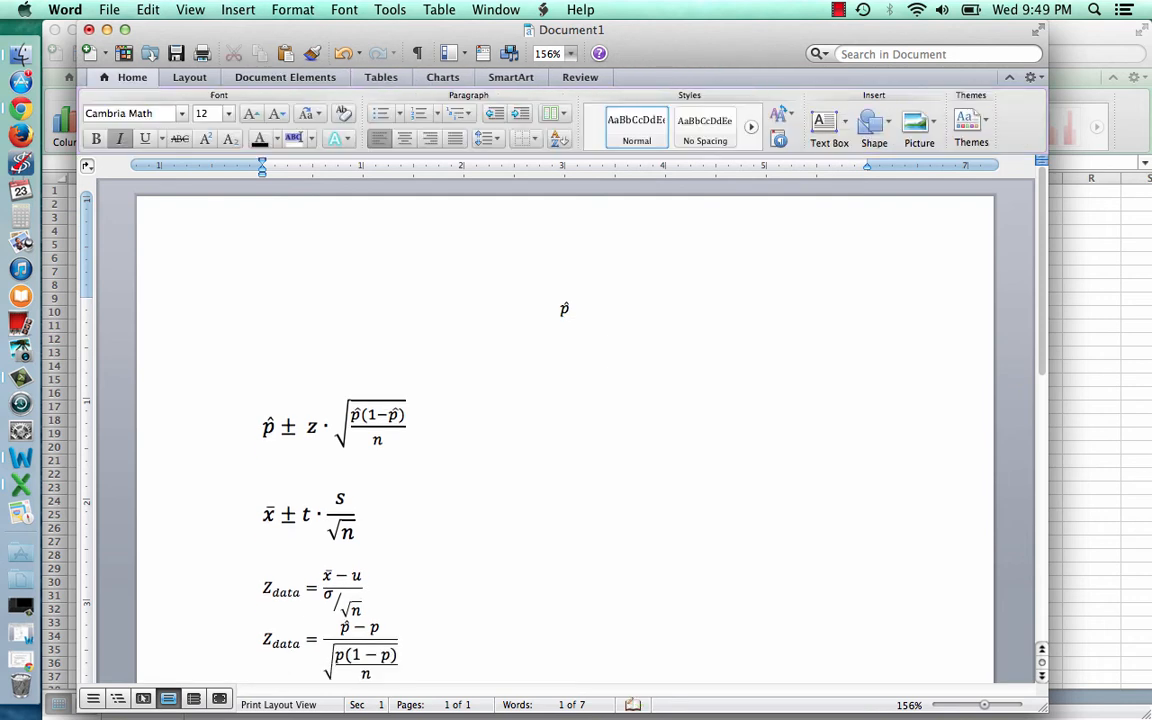
pyautogui.press('BackSpace')
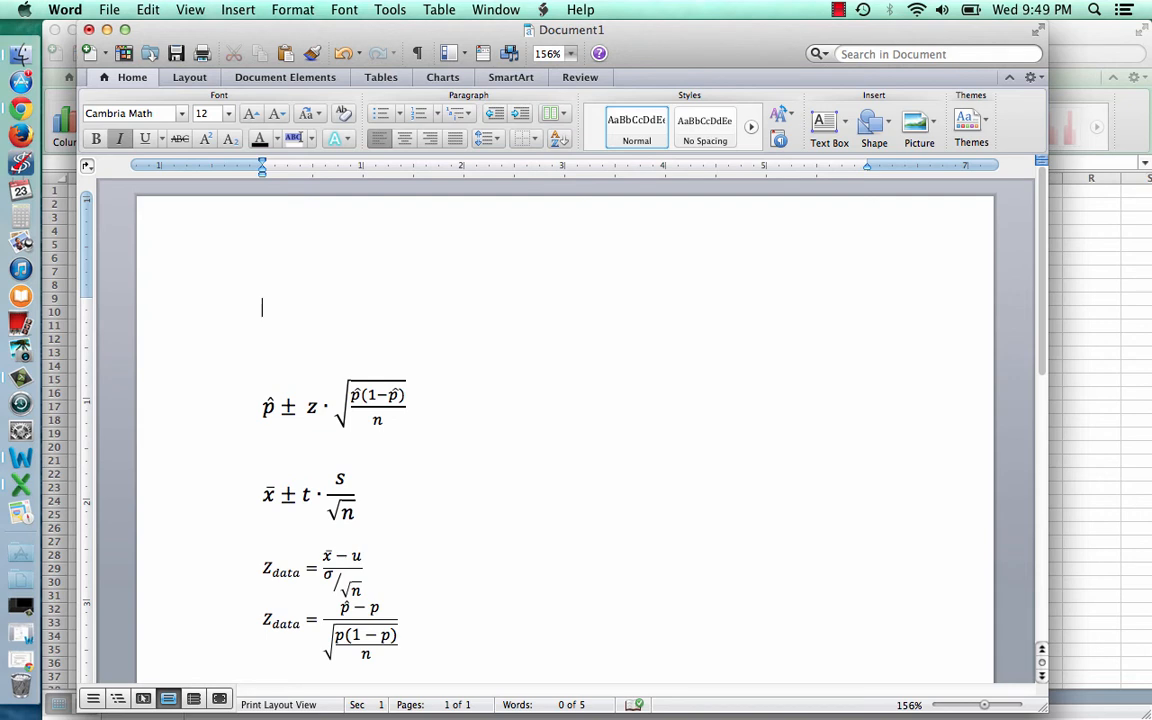
# Step: Add a new line directly below the p̂ ± z confidence interval formula and insert an empty equation there
pyautogui.scroll(-3, 410, 393)
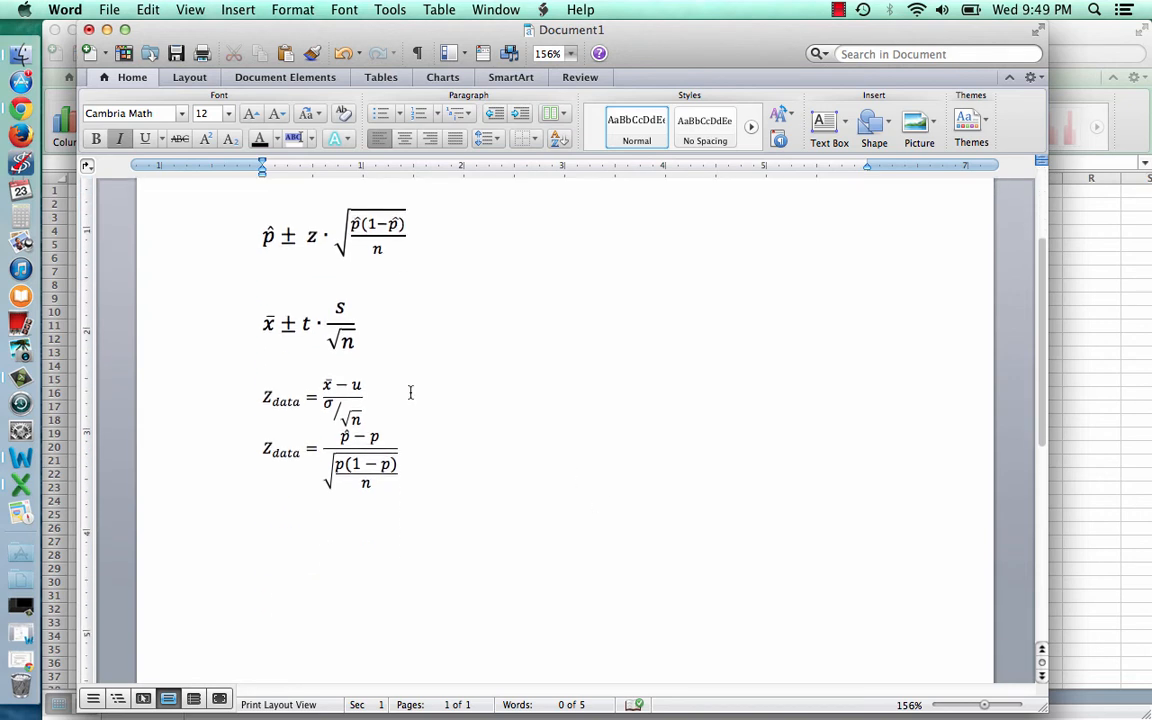
pyautogui.scroll(2, 410, 393)
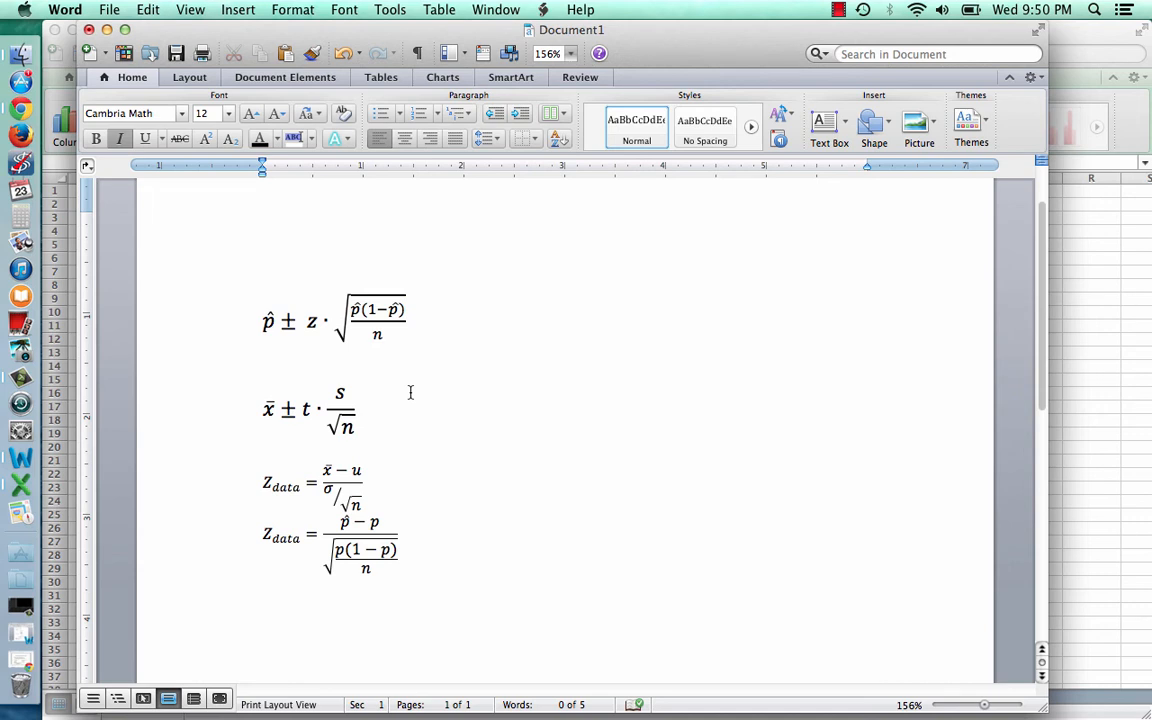
pyautogui.scroll(2, 345, 352)
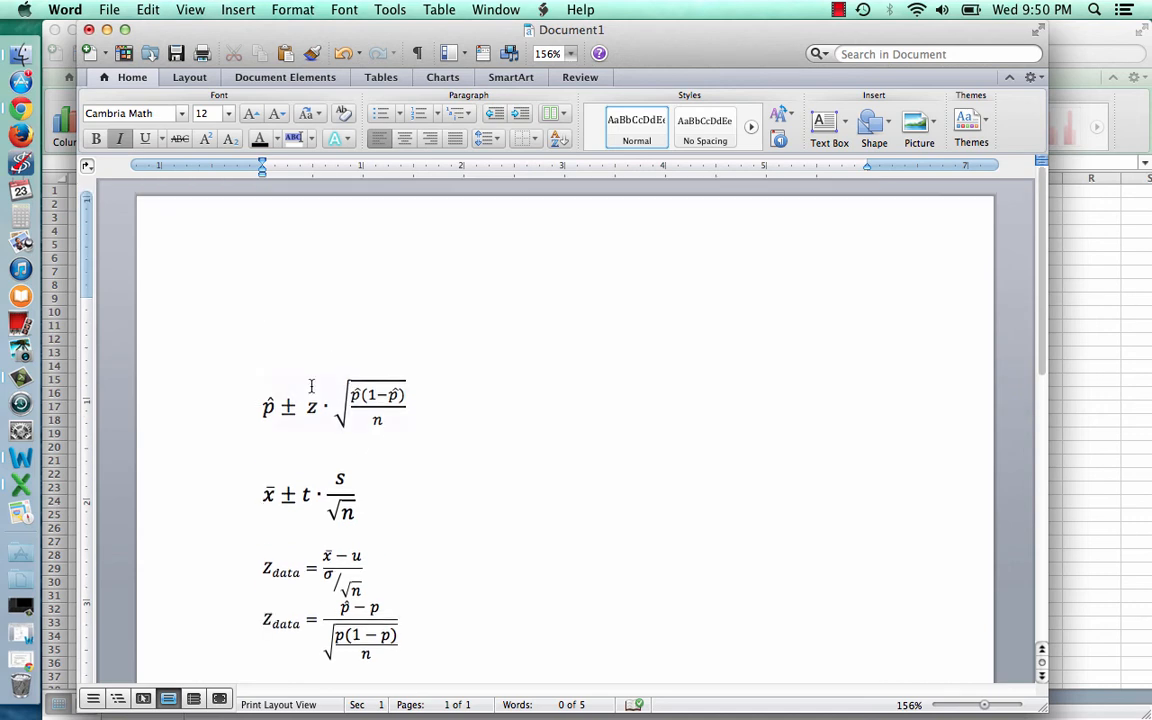
pyautogui.click(418, 405)
pyautogui.press('Return')
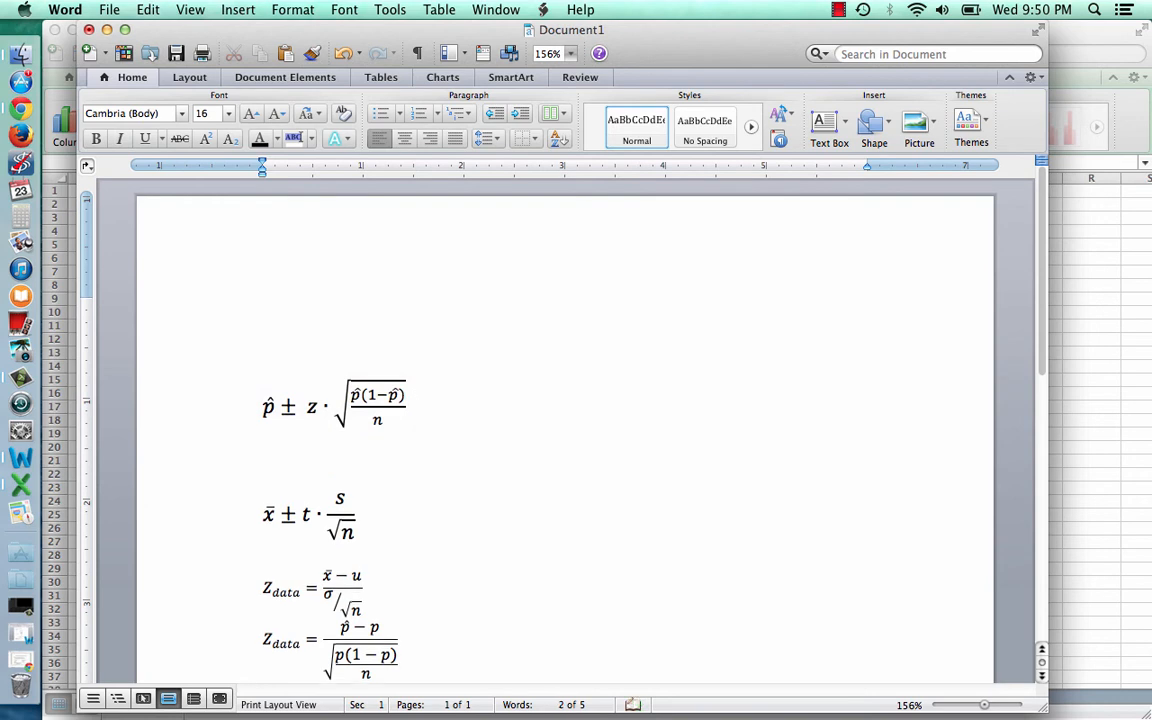
pyautogui.click(262, 77)
pyautogui.click(935, 118)
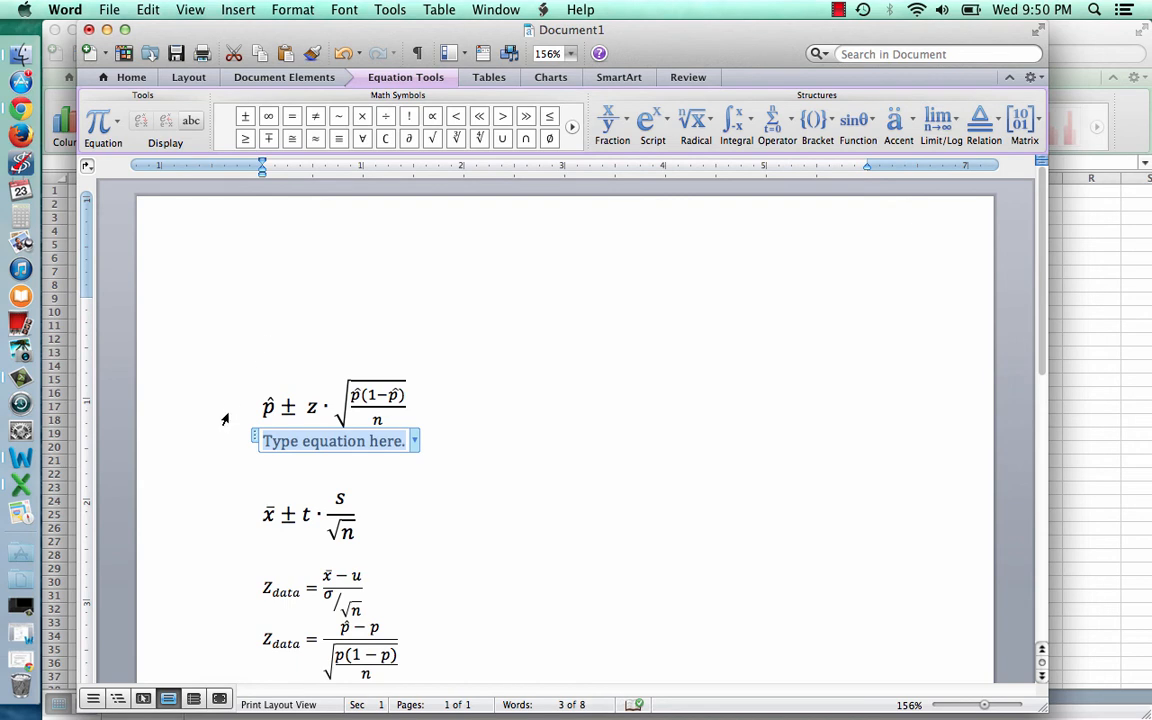
# Step: Enter .35 as the first value of the equation below the p̂ ± z formula
pyautogui.write('.3')
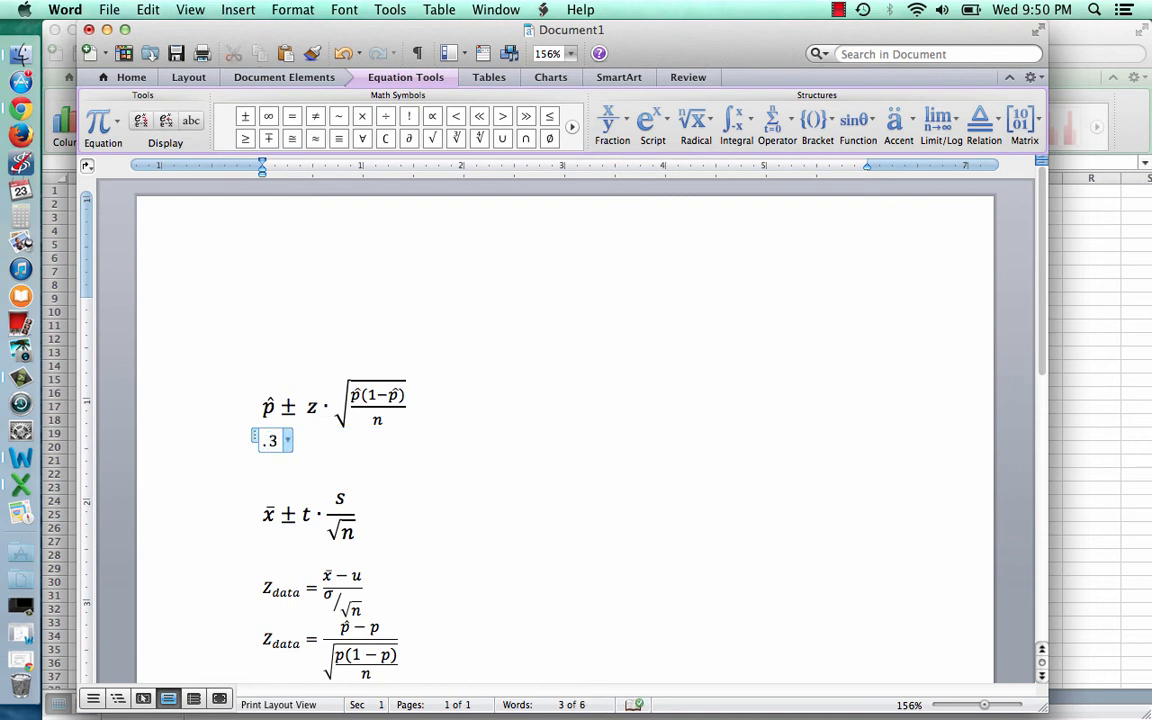
pyautogui.write('5')
pyautogui.press('Right')
pyautogui.press('Left')
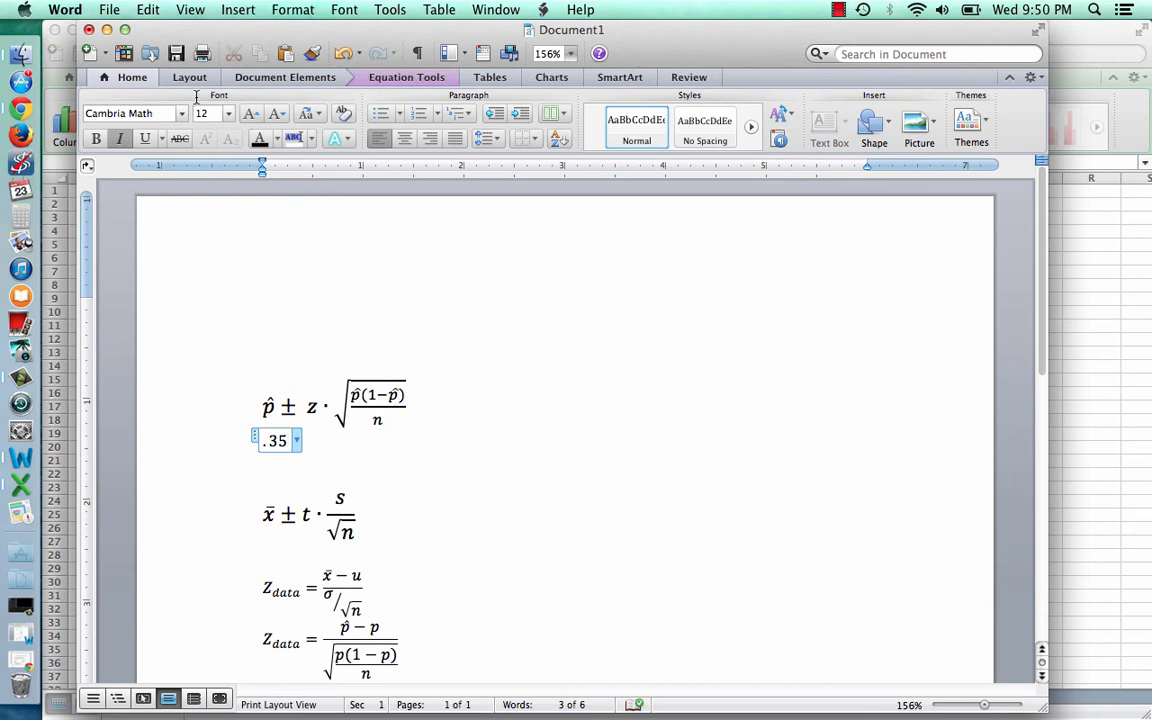
# Step: Continue the .35 equation below the p̂ ± z formula with a plus-minus sign, 1.96 and a multiplication sign
pyautogui.click(246, 80)
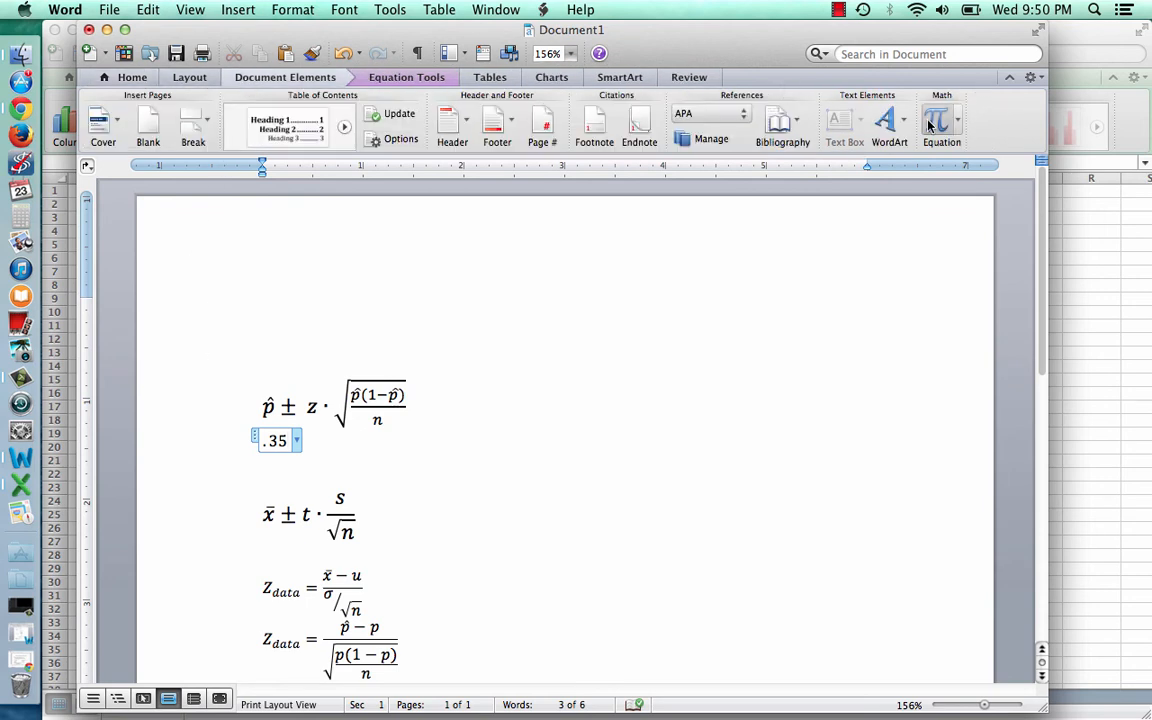
pyautogui.click(934, 118)
pyautogui.click(246, 117)
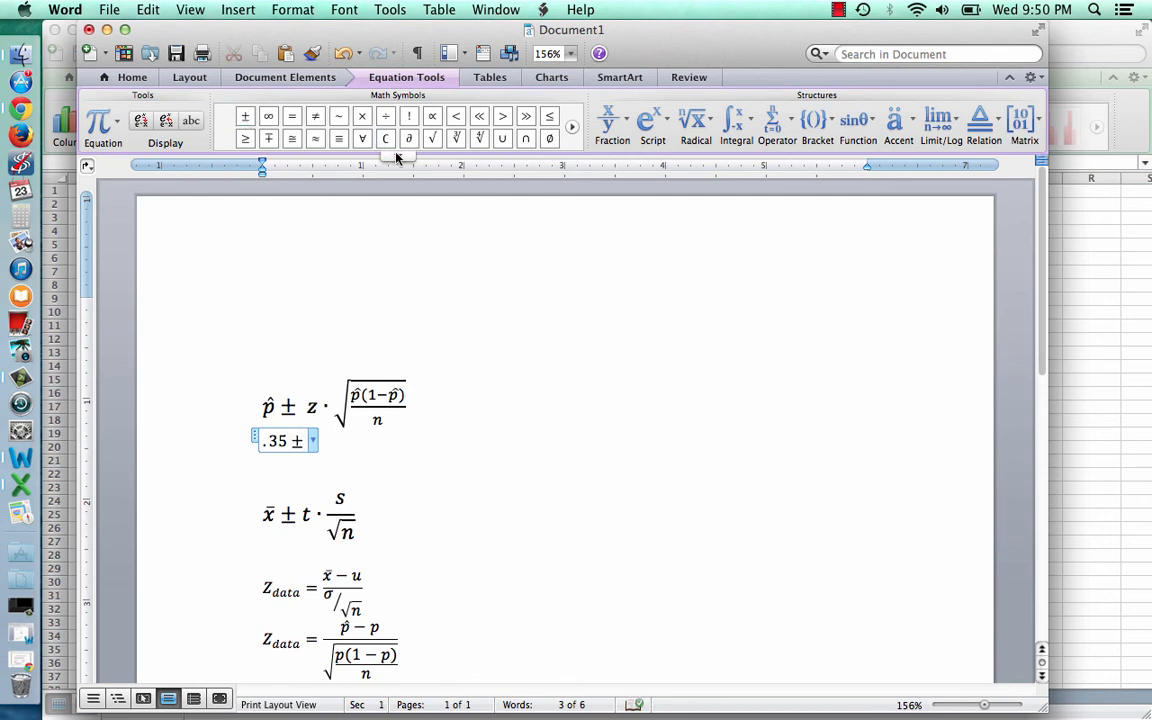
pyautogui.write('19')
pyautogui.press('BackSpace')
pyautogui.write('.')
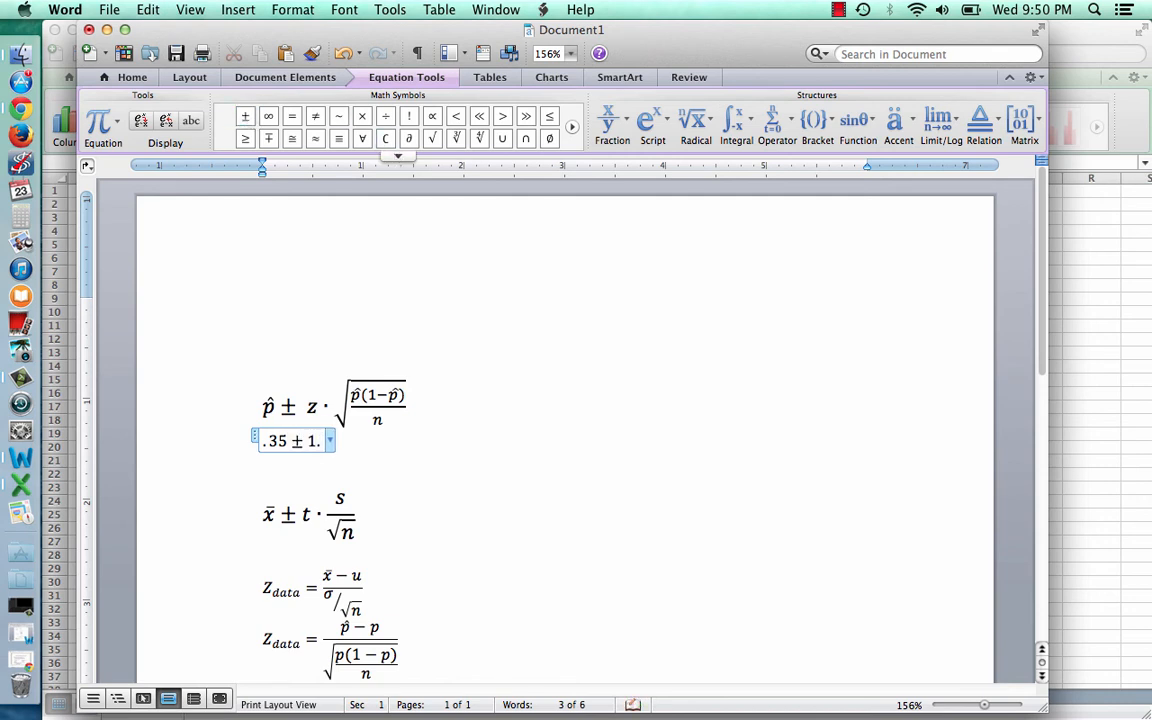
pyautogui.write('96')
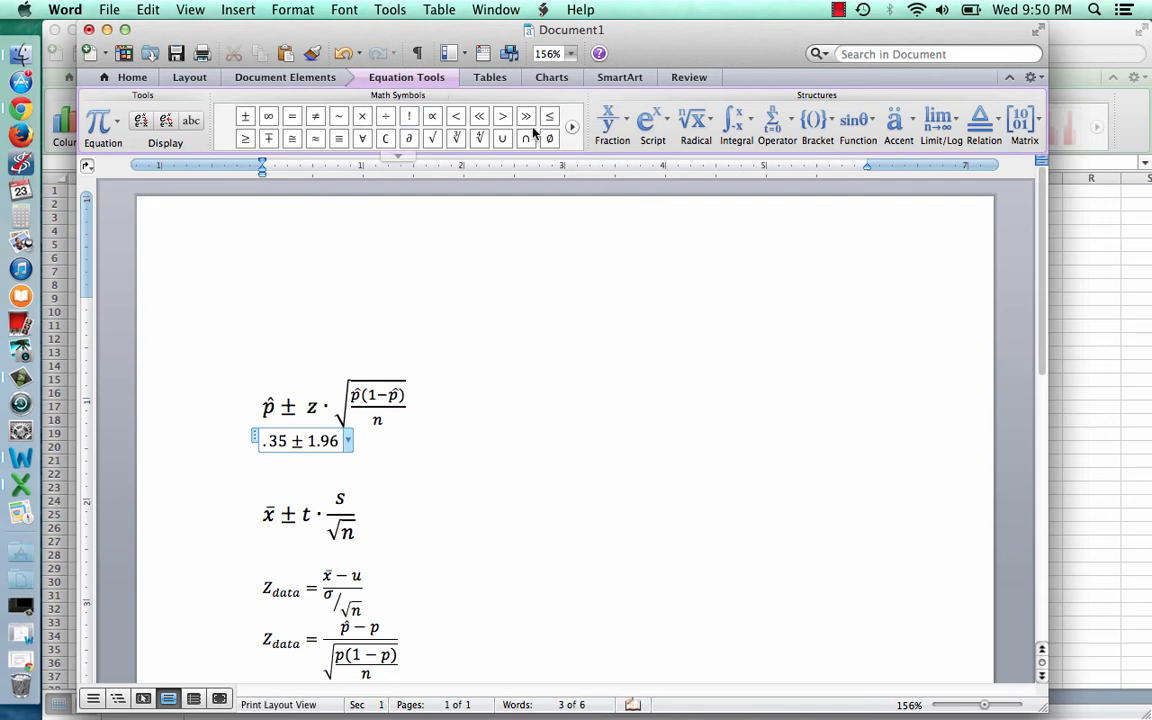
pyautogui.click(361, 117)
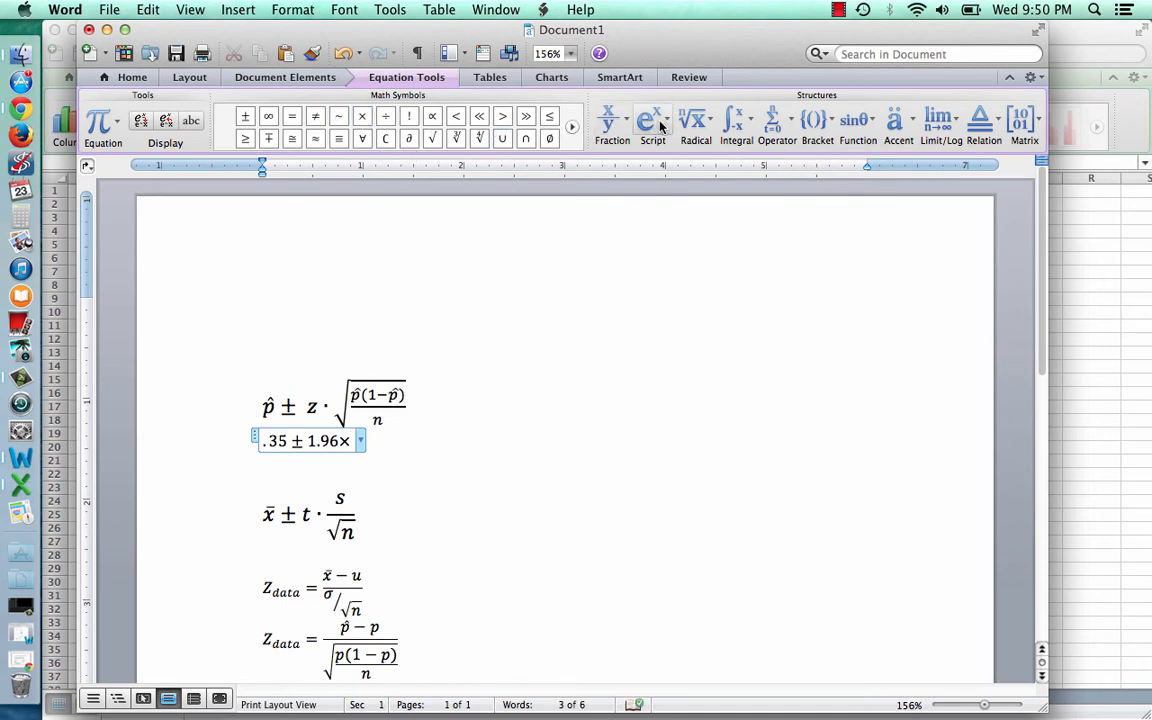
# Step: Add a square root after the multiplication sign and insert an empty stacked fraction inside it
pyautogui.click(690, 122)
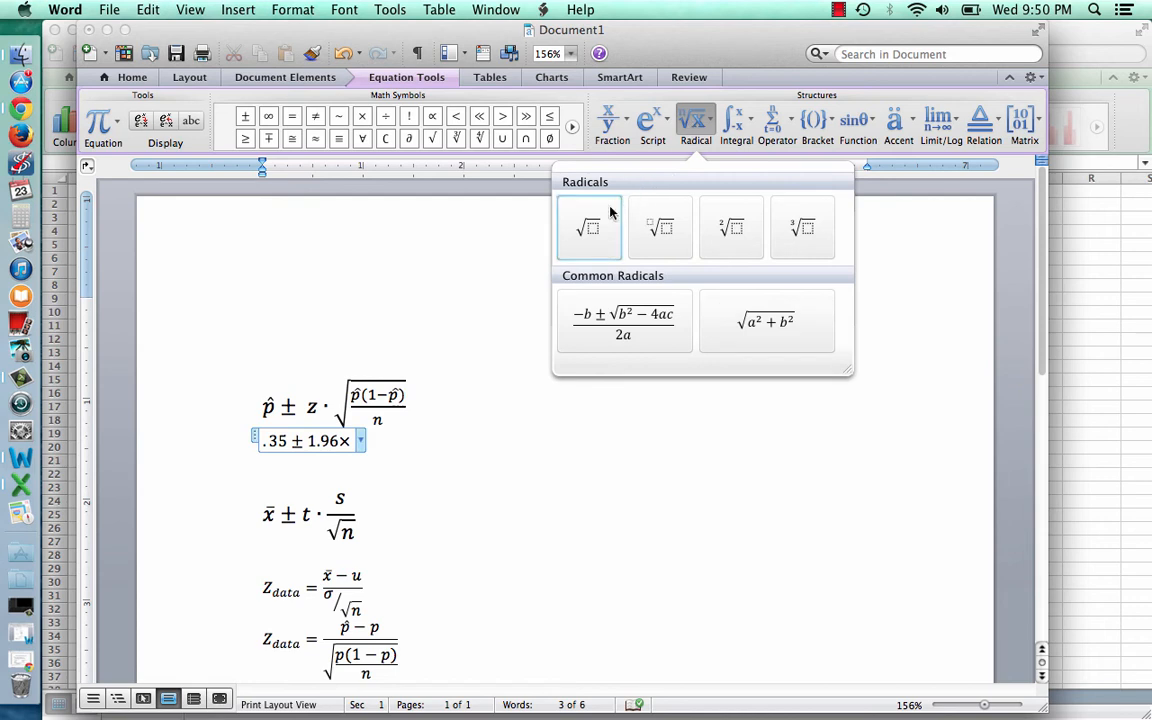
pyautogui.click(593, 231)
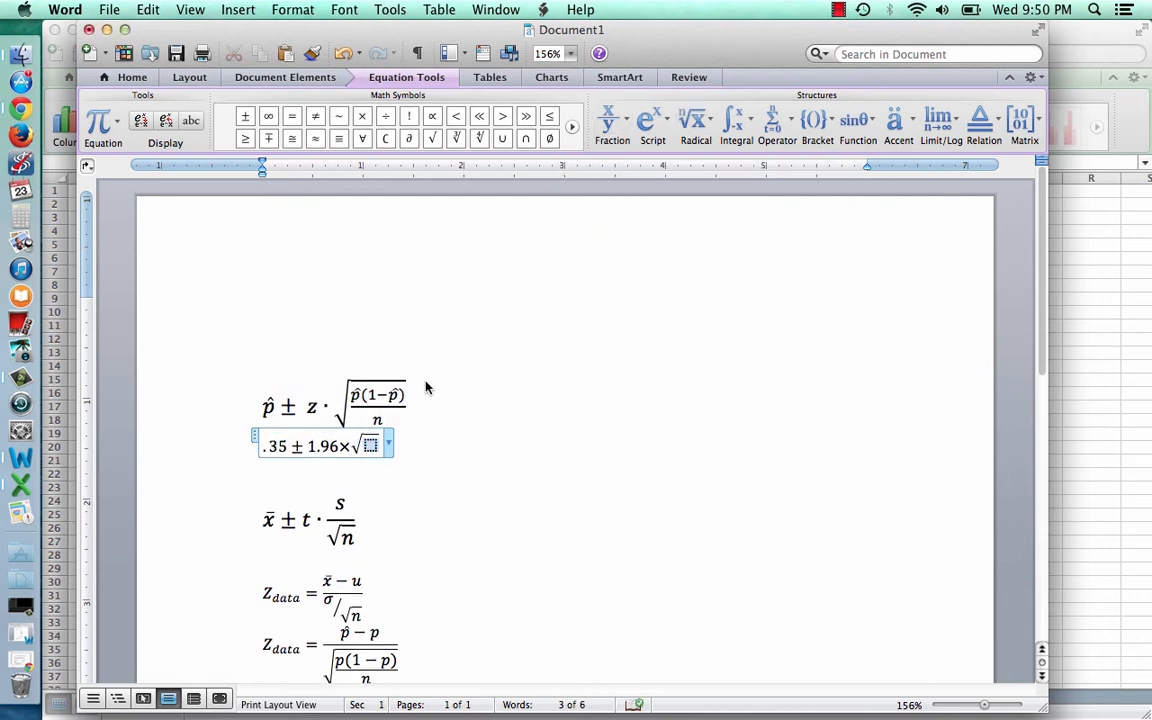
pyautogui.click(608, 122)
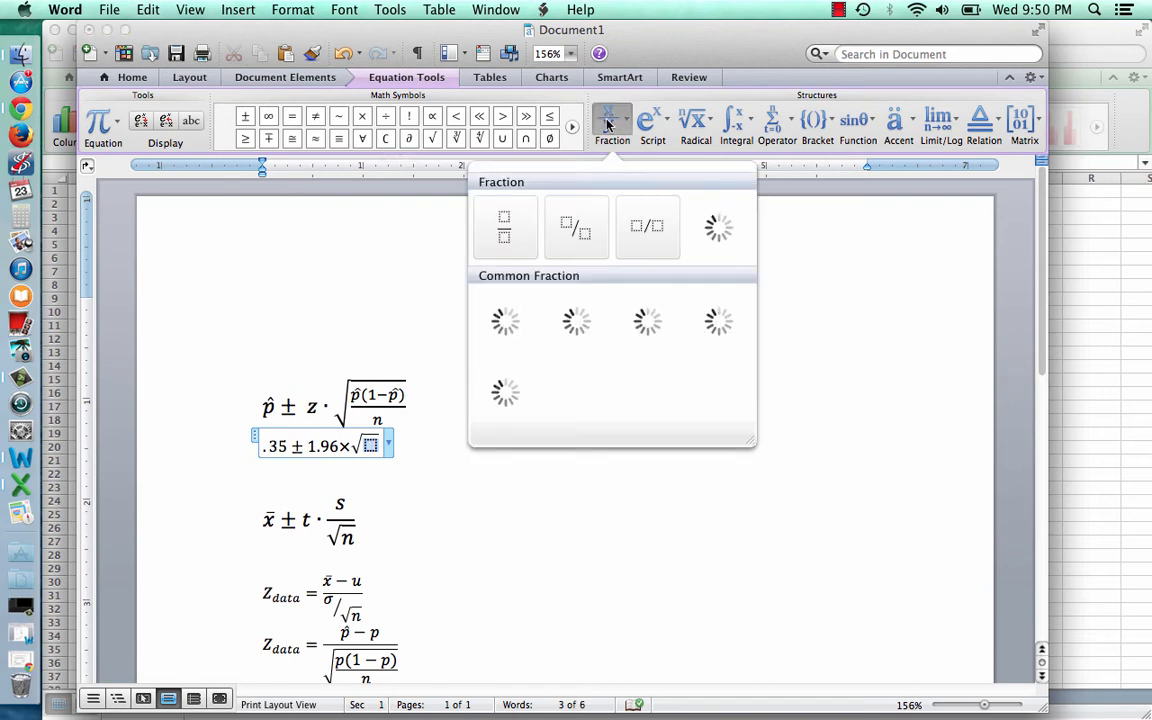
pyautogui.click(506, 226)
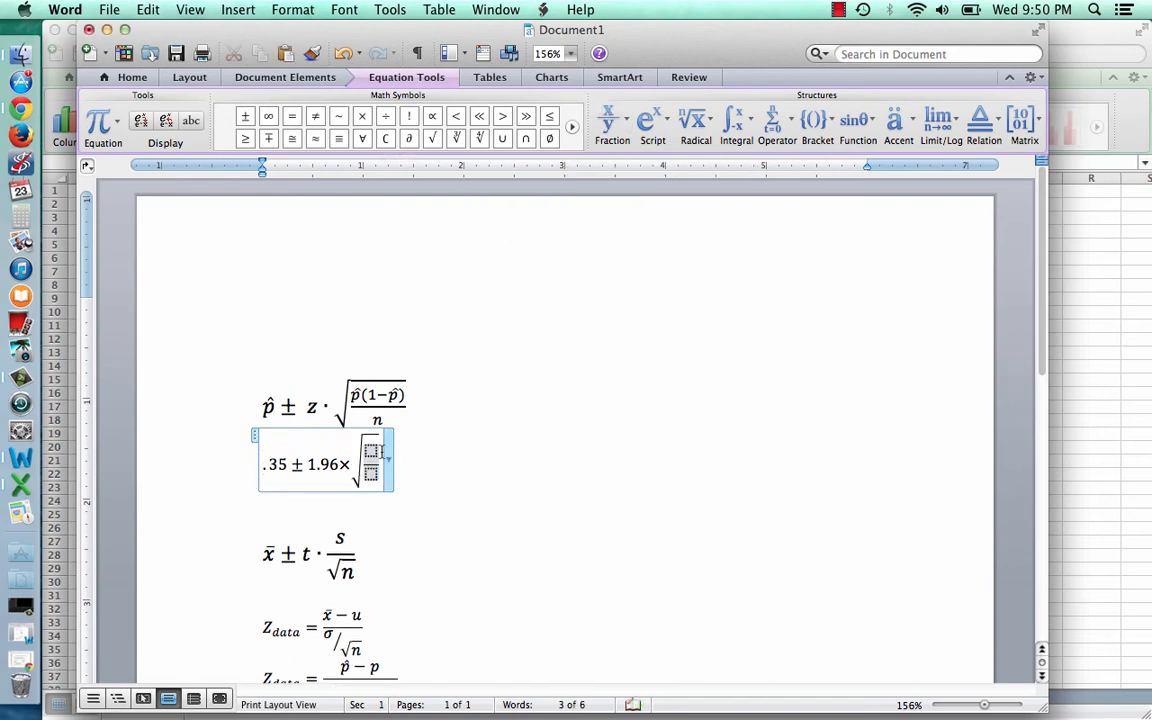
# Step: Fill the fraction under the root with .35(1-.35) as the numerator and 100 as the denominator
pyautogui.write('.')
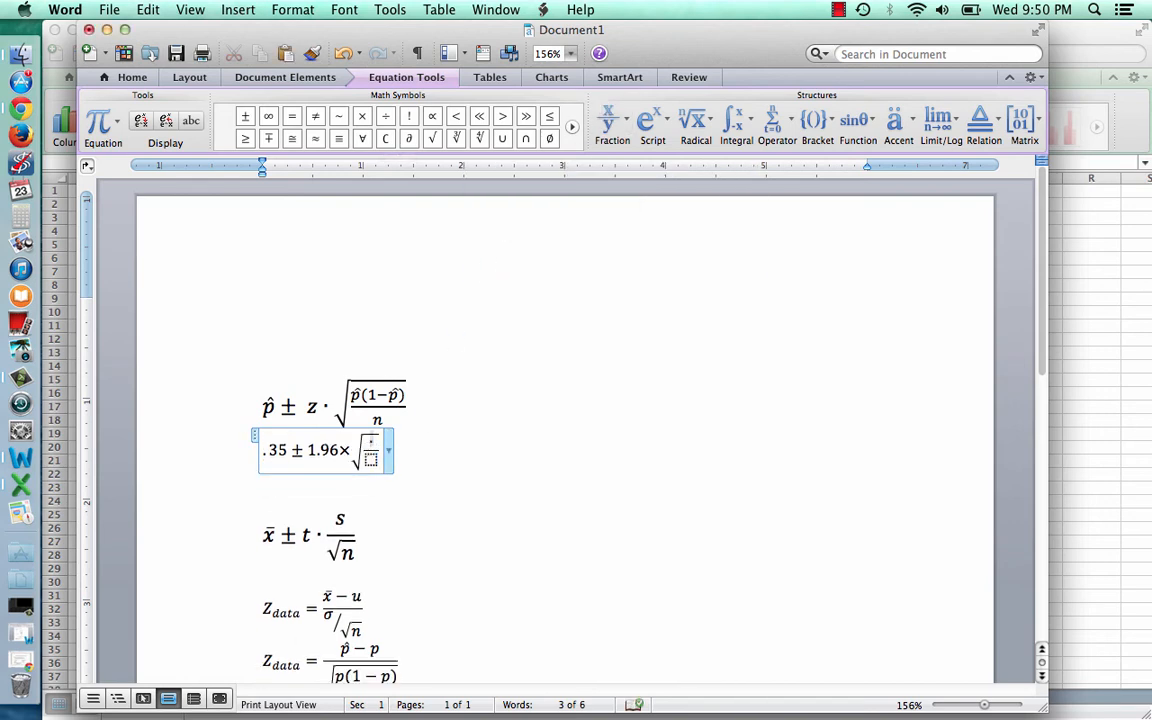
pyautogui.write('35(')
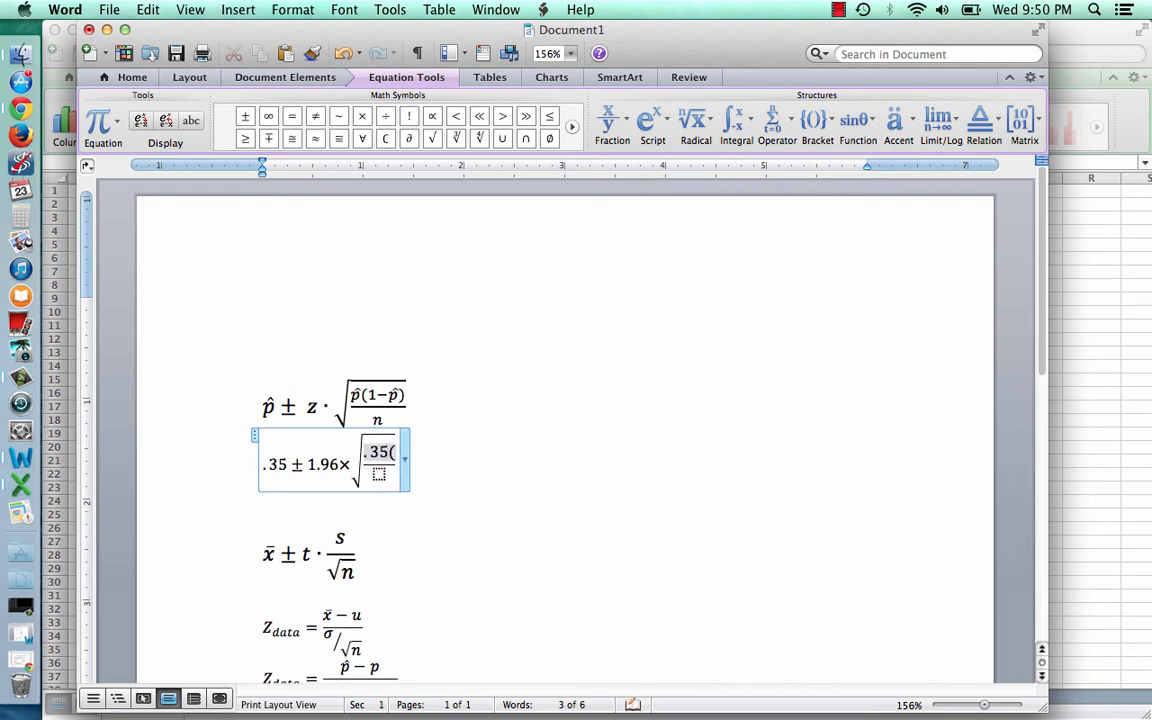
pyautogui.write('1-.')
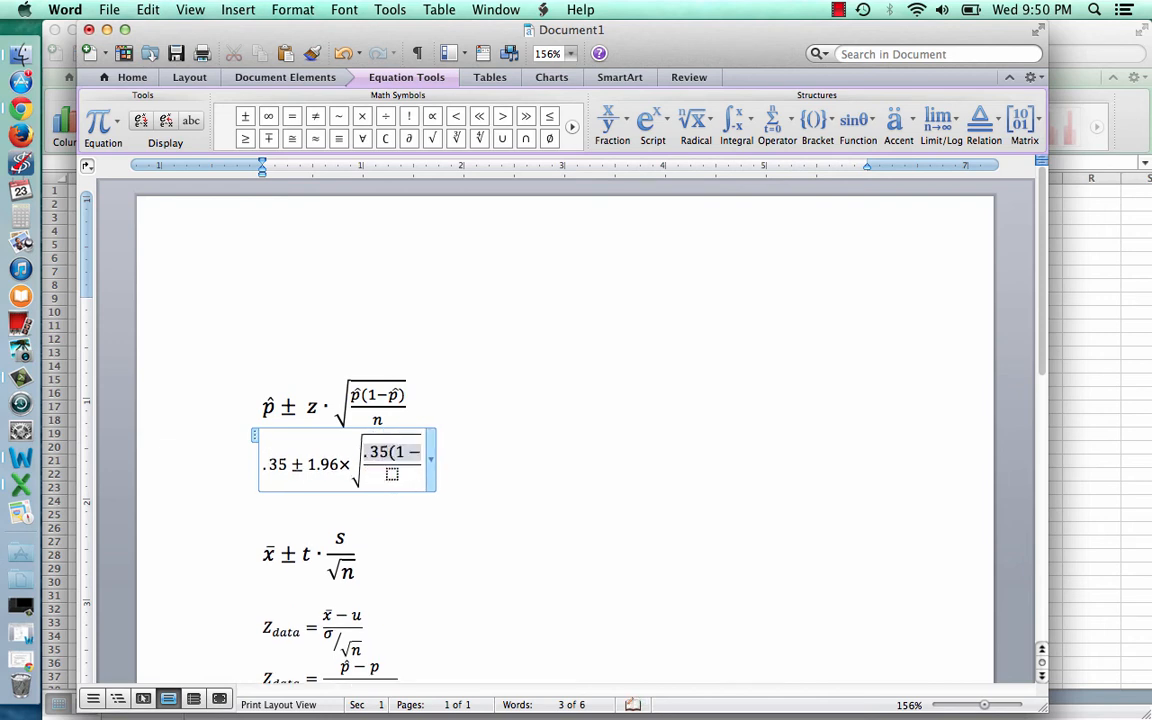
pyautogui.write('35')
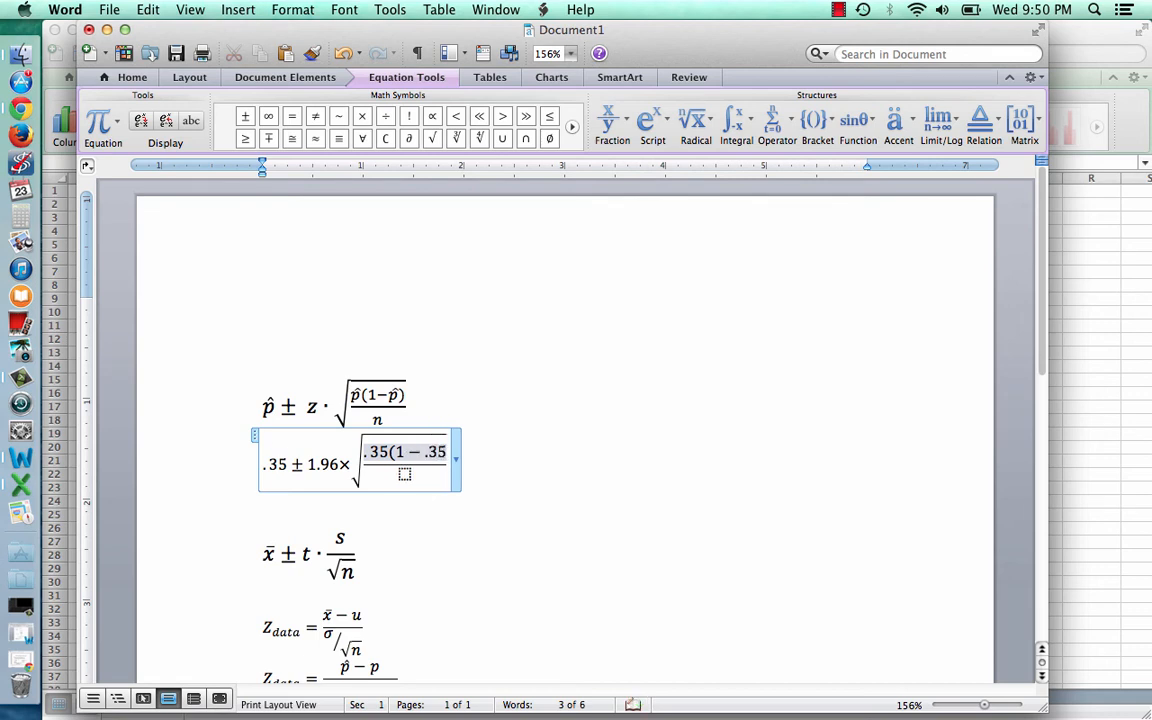
pyautogui.write(')')
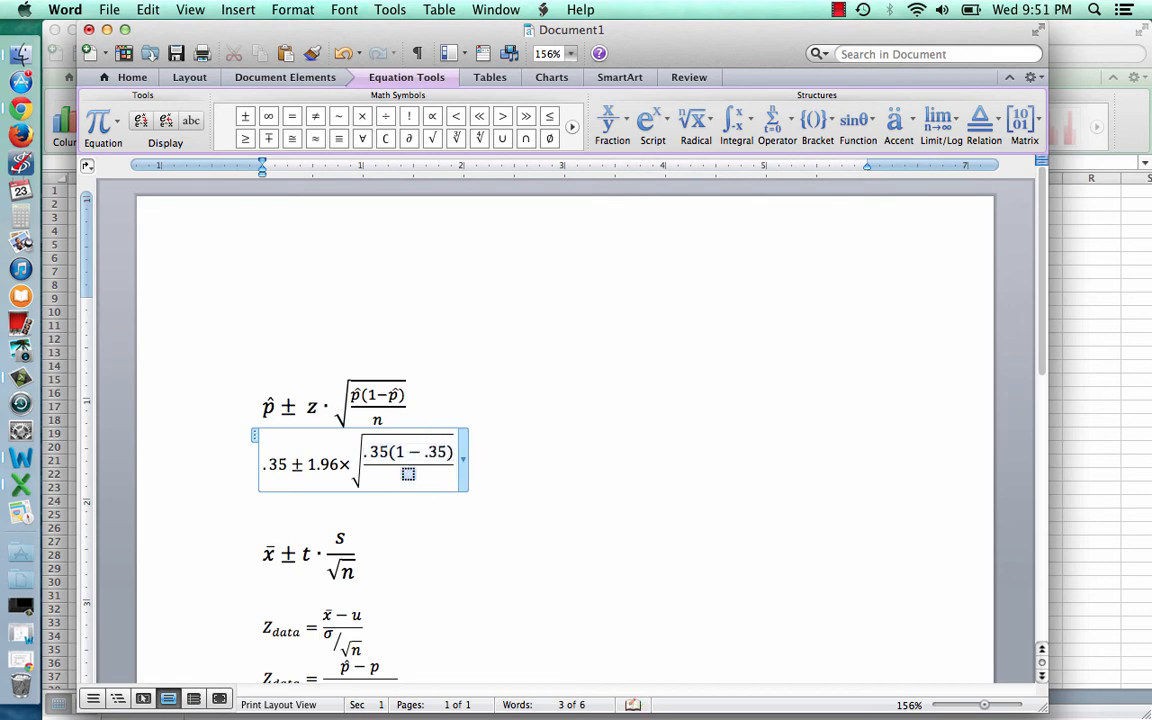
pyautogui.write('100')
# Step: Extend the x̄ ± t formula on the same line with the substituted values 4.5 ± 2.032 and a multiplication sign
pyautogui.scroll(-3, 378, 519)
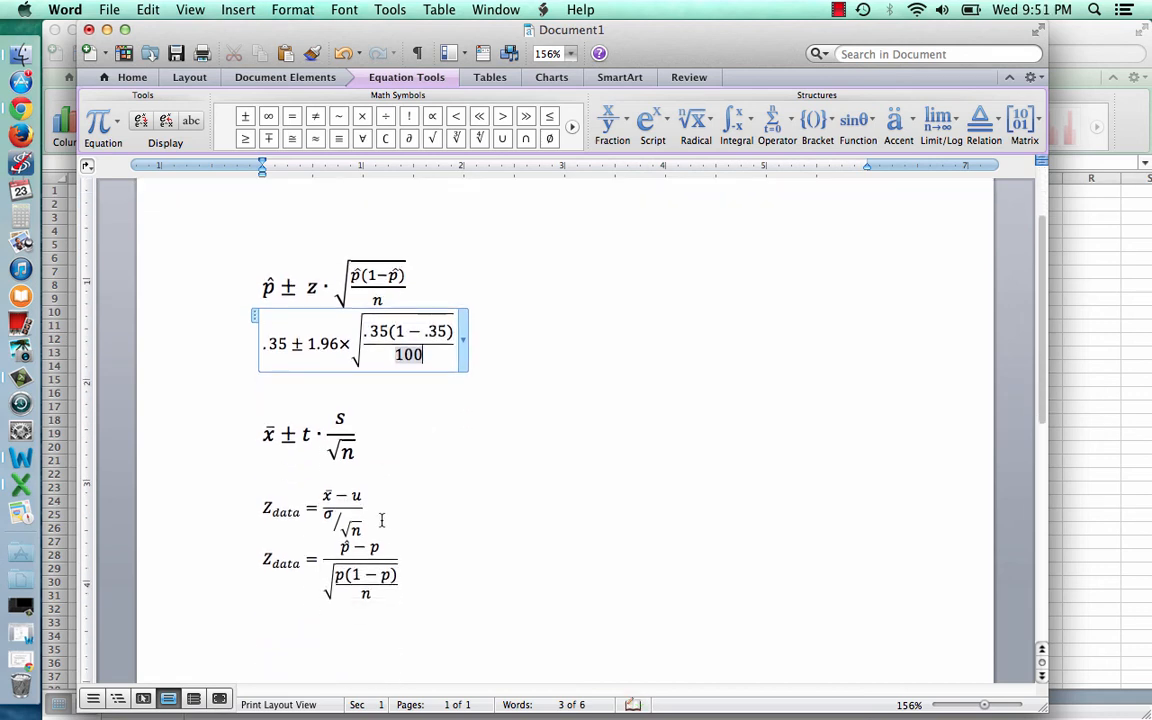
pyautogui.click(378, 434)
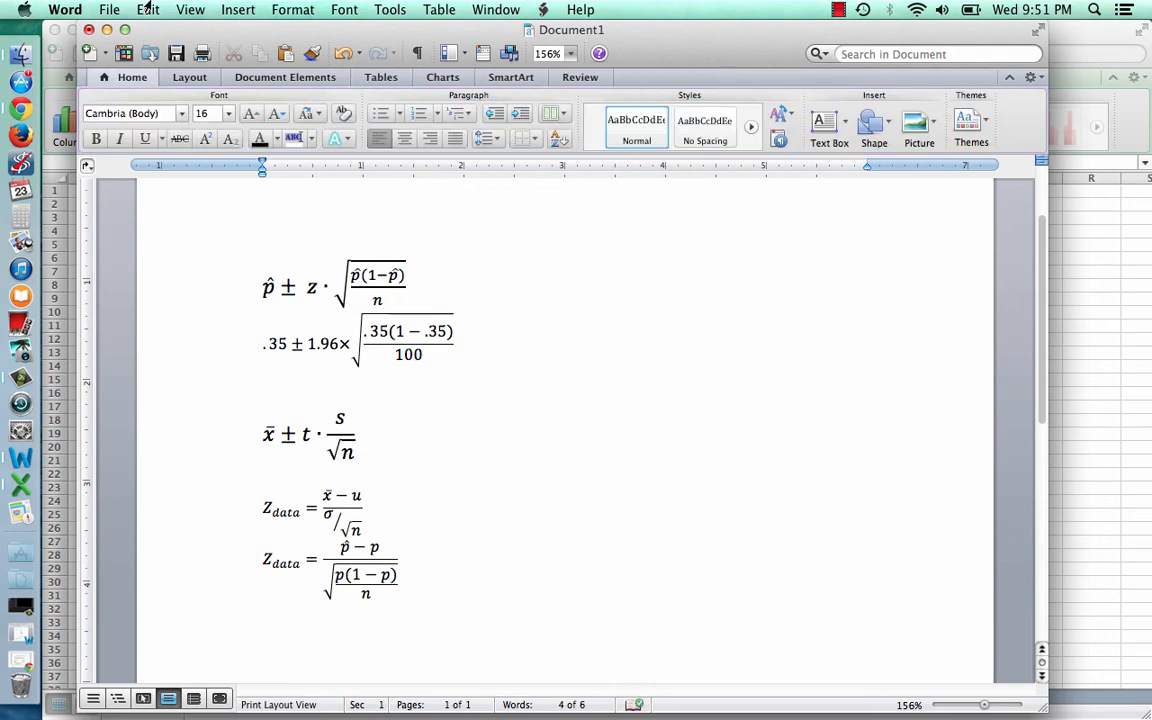
pyautogui.click(258, 77)
pyautogui.click(930, 118)
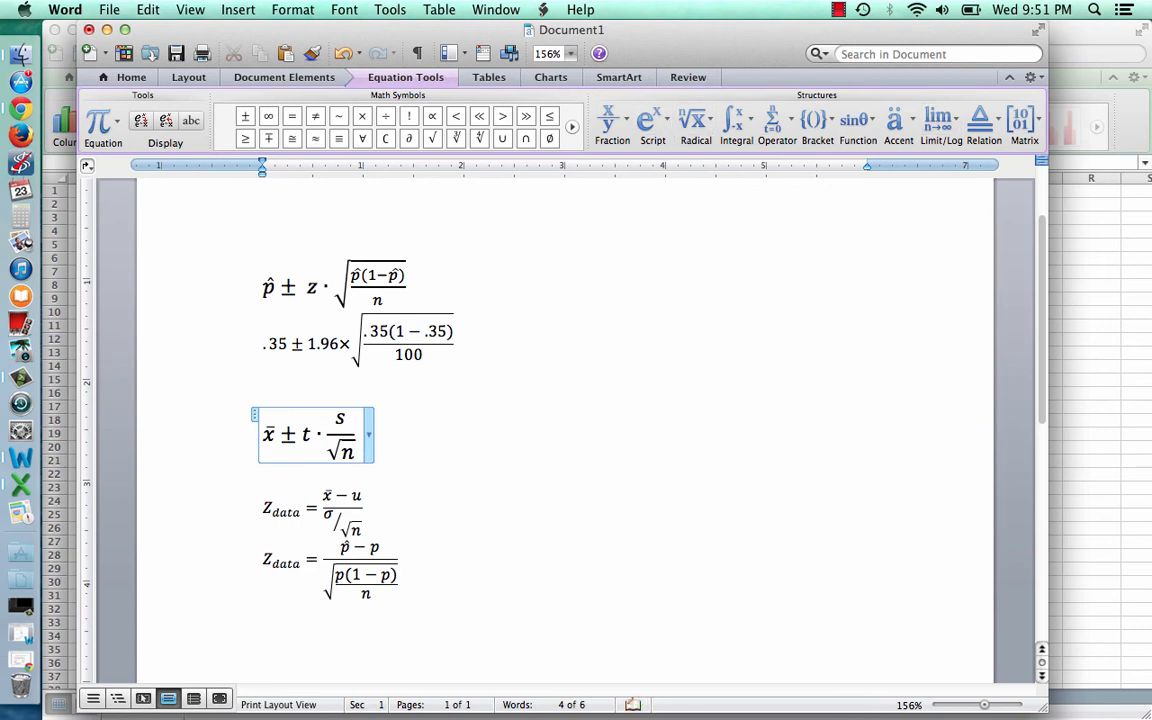
pyautogui.write('4.5')
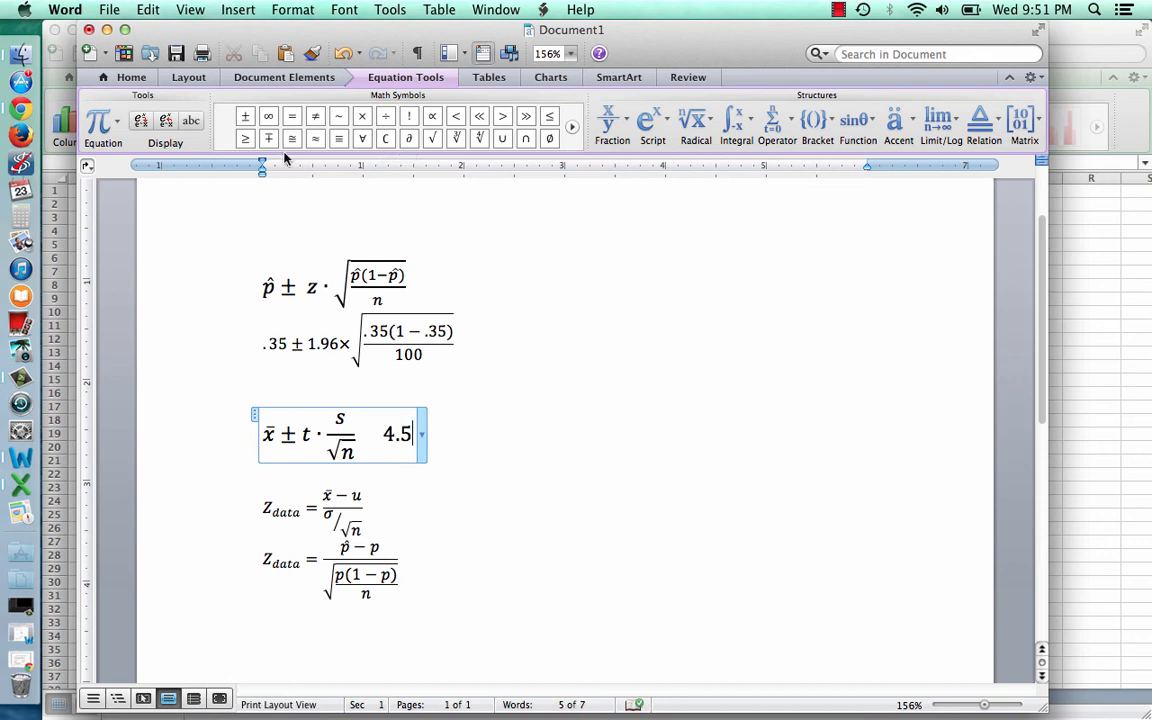
pyautogui.click(246, 118)
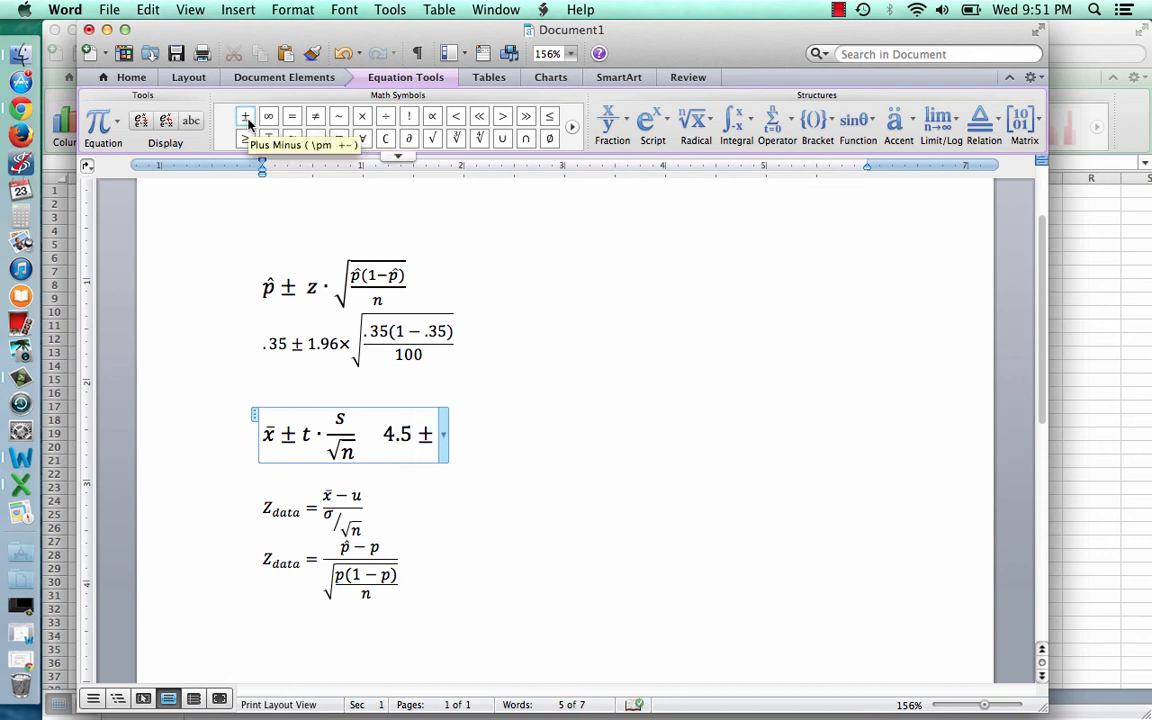
pyautogui.write('2.')
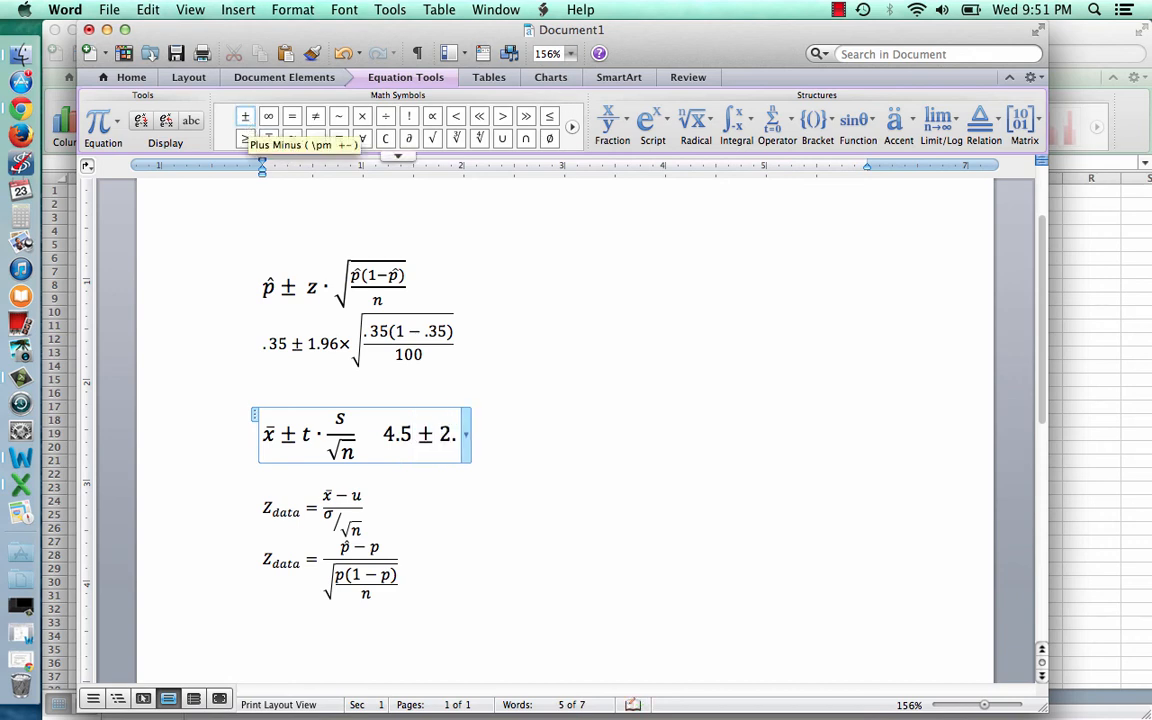
pyautogui.write('032')
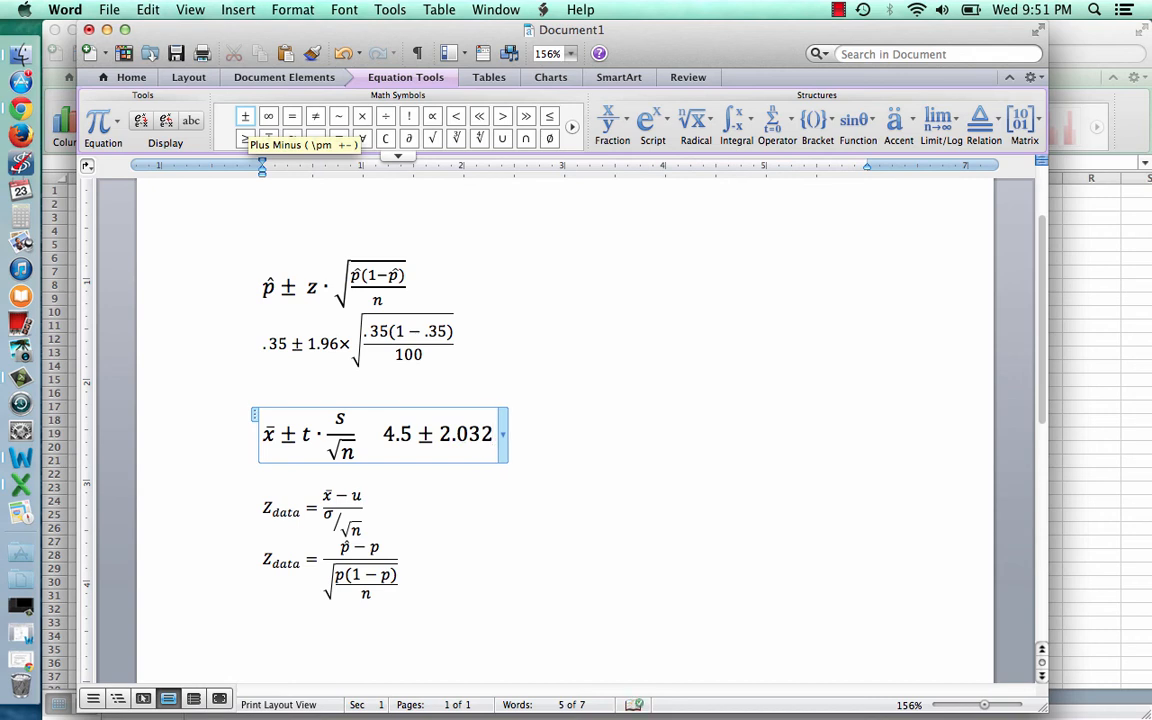
pyautogui.click(362, 116)
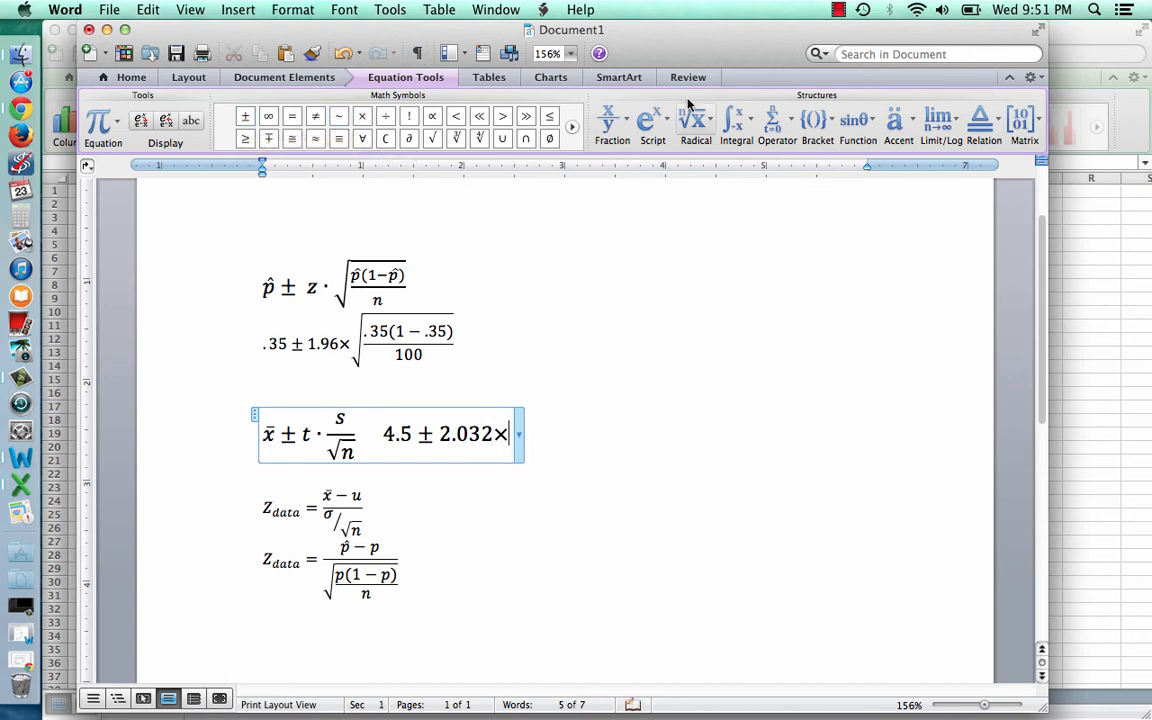
# Step: Append a stacked fraction after 4.5 ± 2.032 × with 12.34 as the numerator and the square root of 50 as the denominator
pyautogui.click(608, 120)
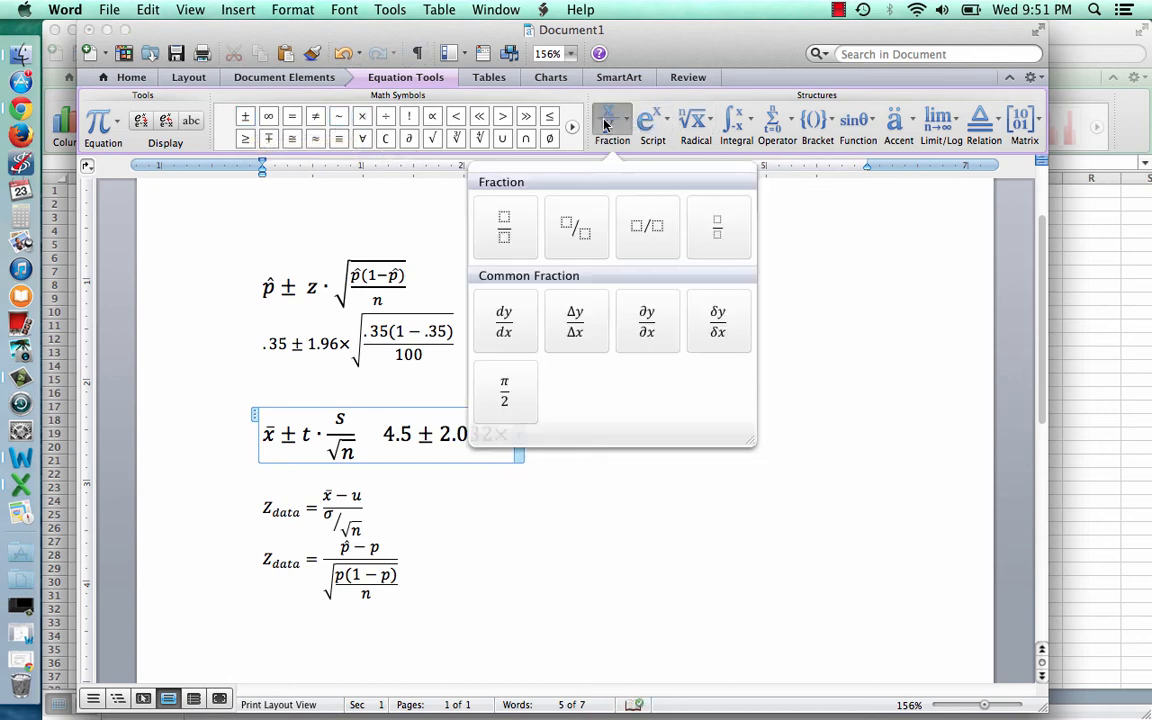
pyautogui.click(506, 242)
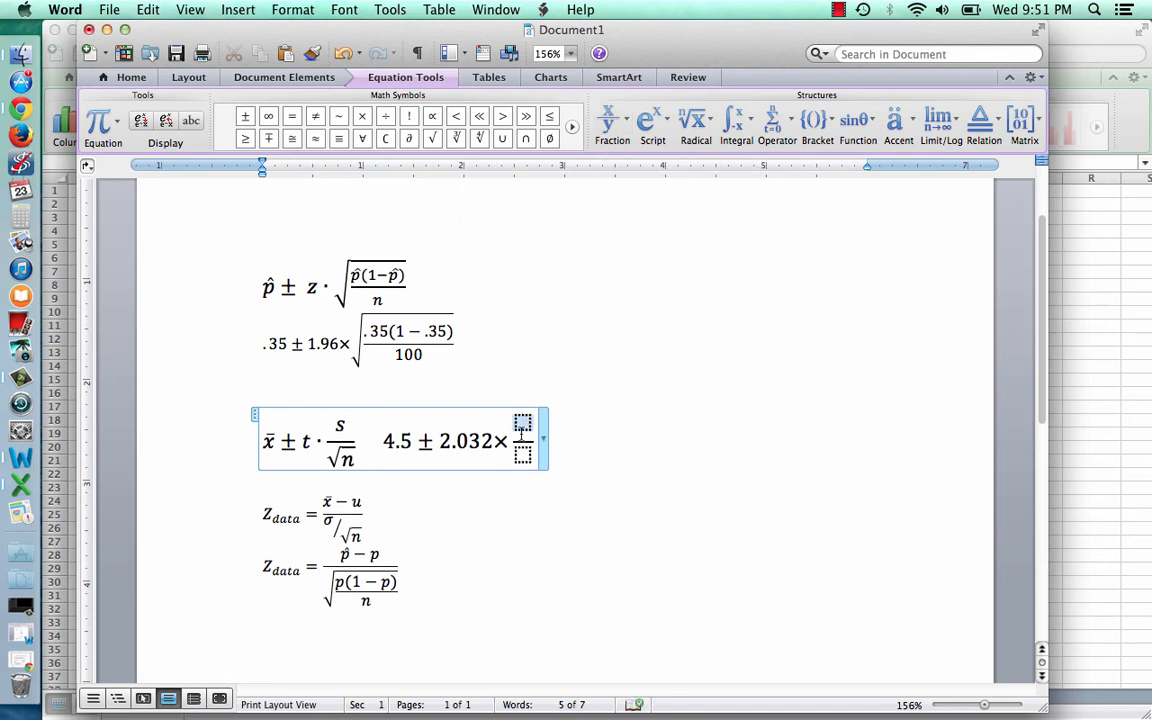
pyautogui.write('12.34')
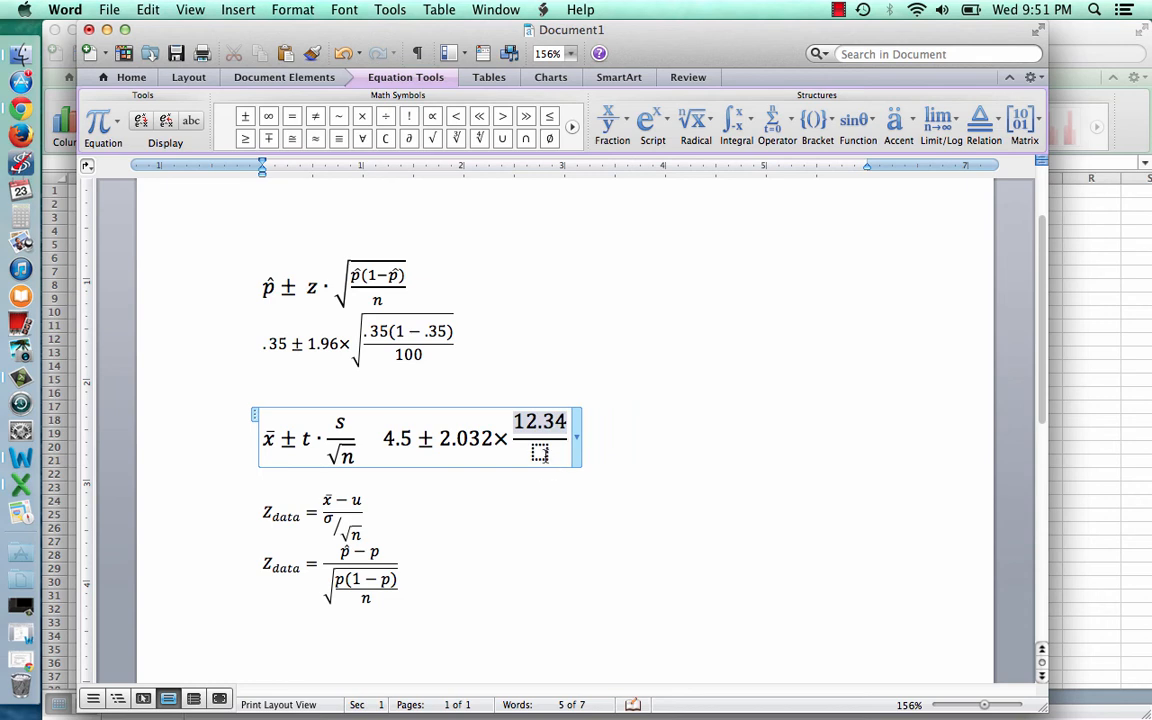
pyautogui.click(540, 455)
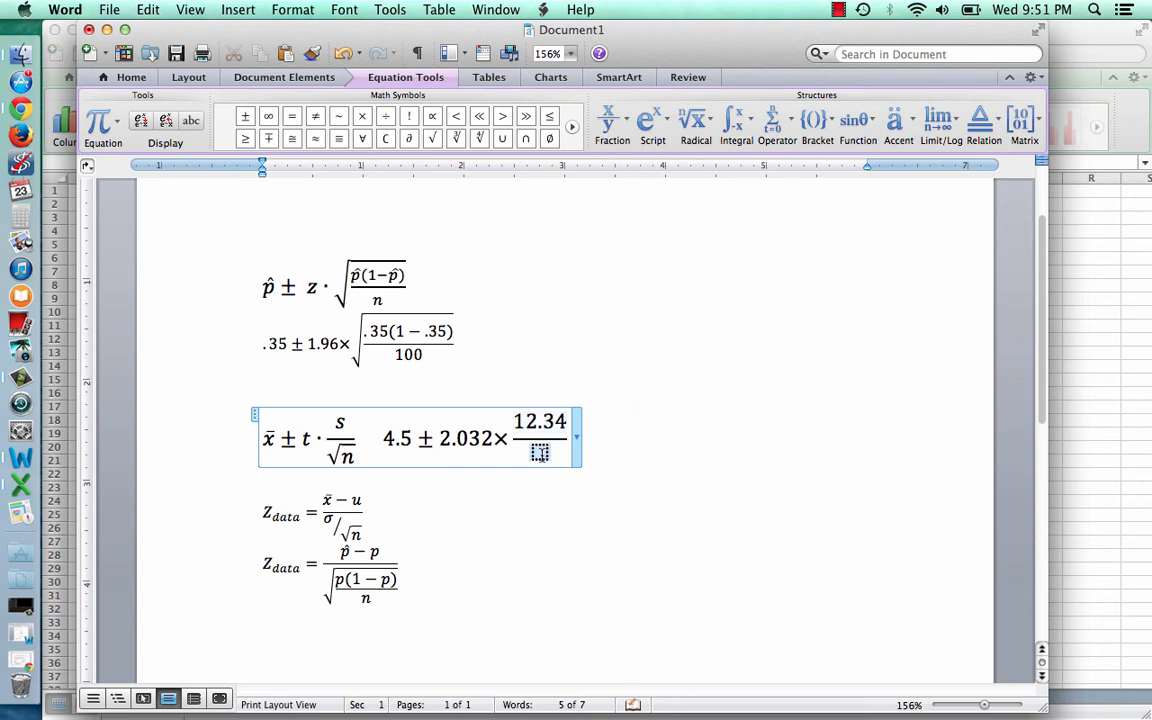
pyautogui.click(697, 123)
pyautogui.click(588, 228)
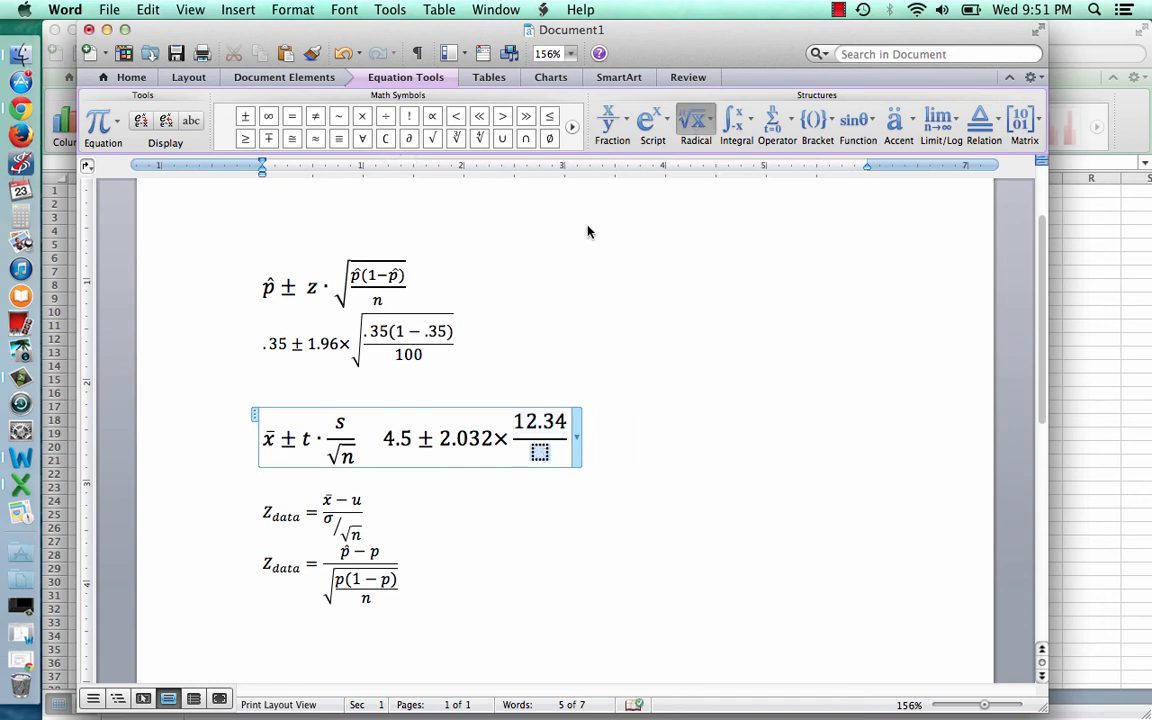
pyautogui.click(547, 456)
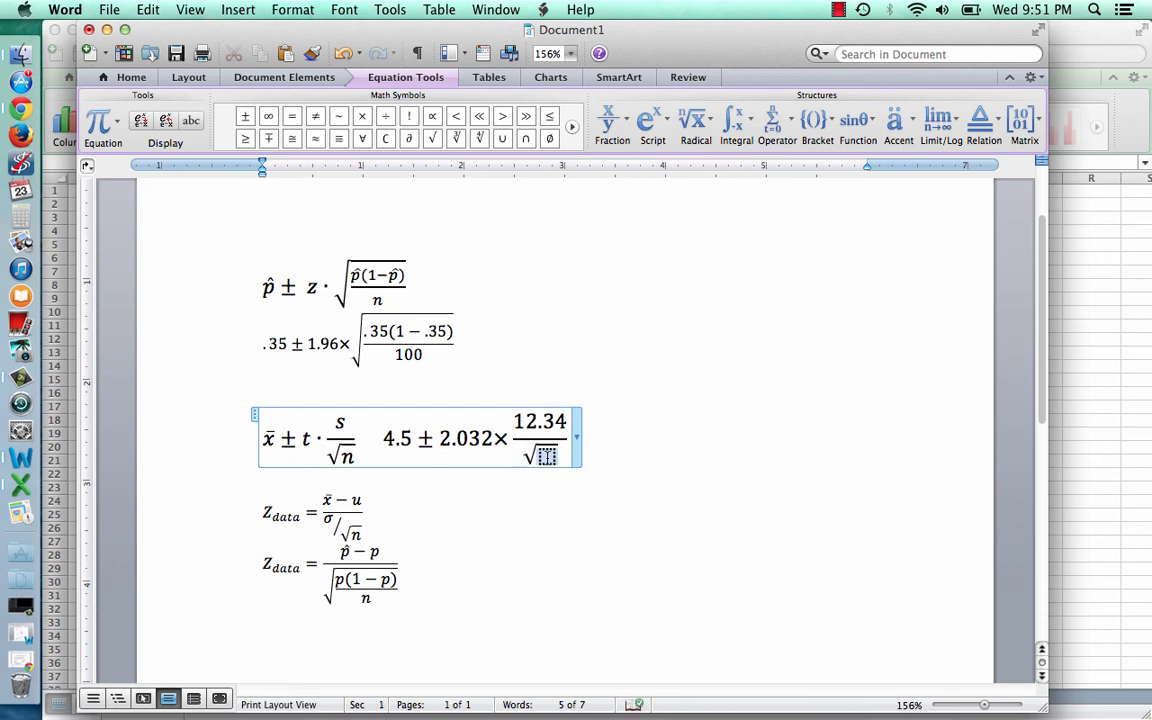
pyautogui.write('50')
# Step: Insert a new equation on the line below the second Z data formula and place an empty subscript structure in it
pyautogui.scroll(-2, 431, 390)
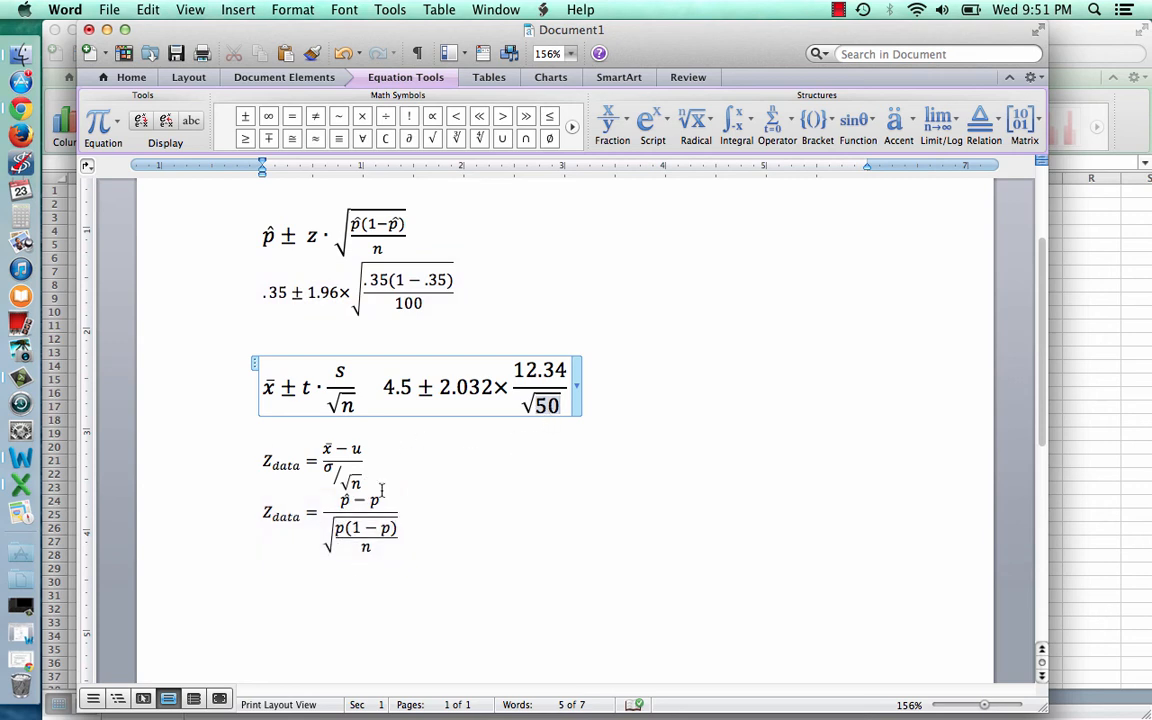
pyautogui.click(418, 521)
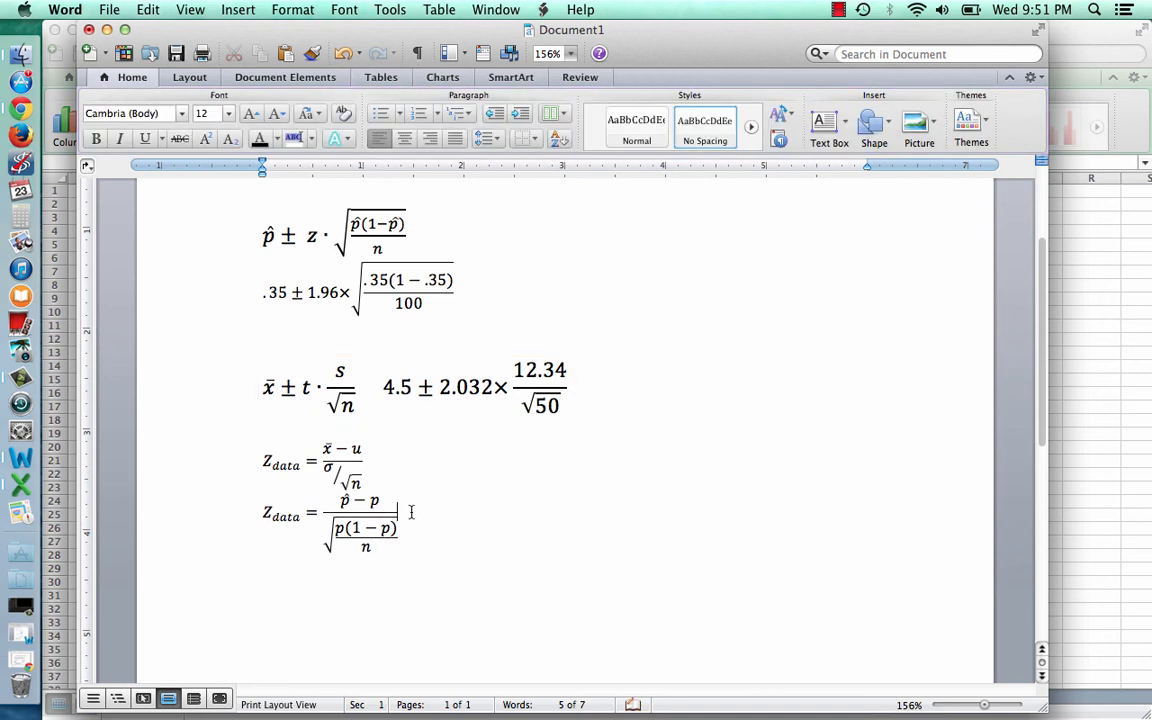
pyautogui.press('Down')
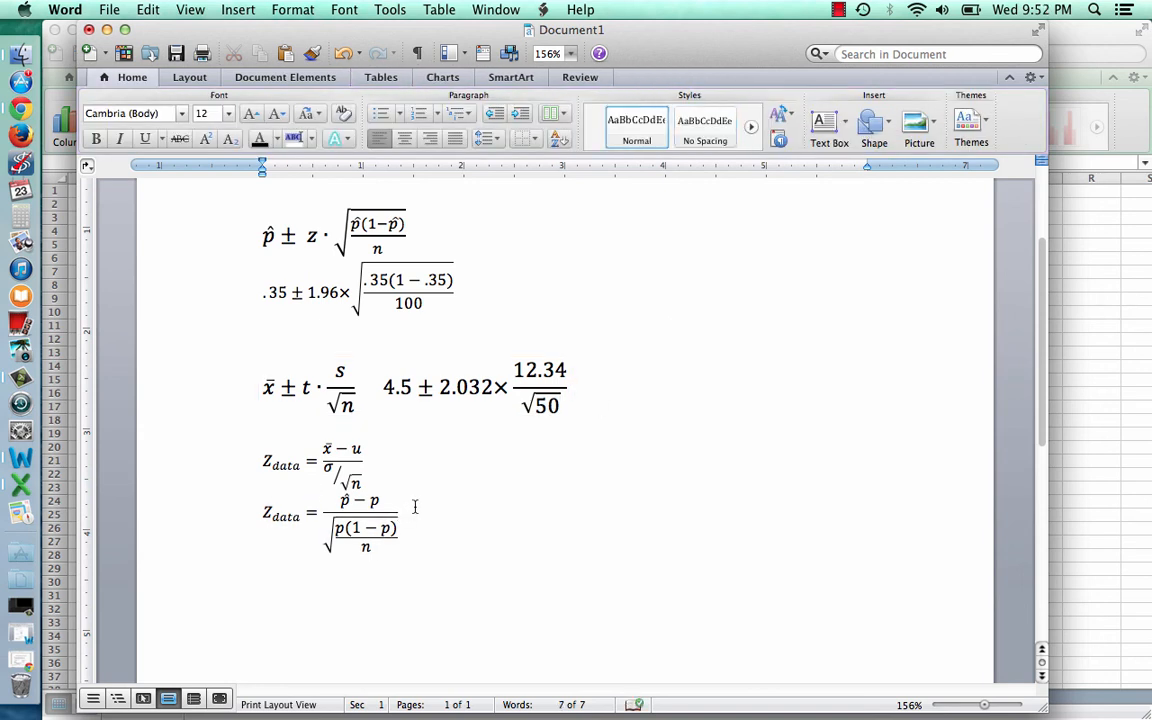
pyautogui.click(290, 77)
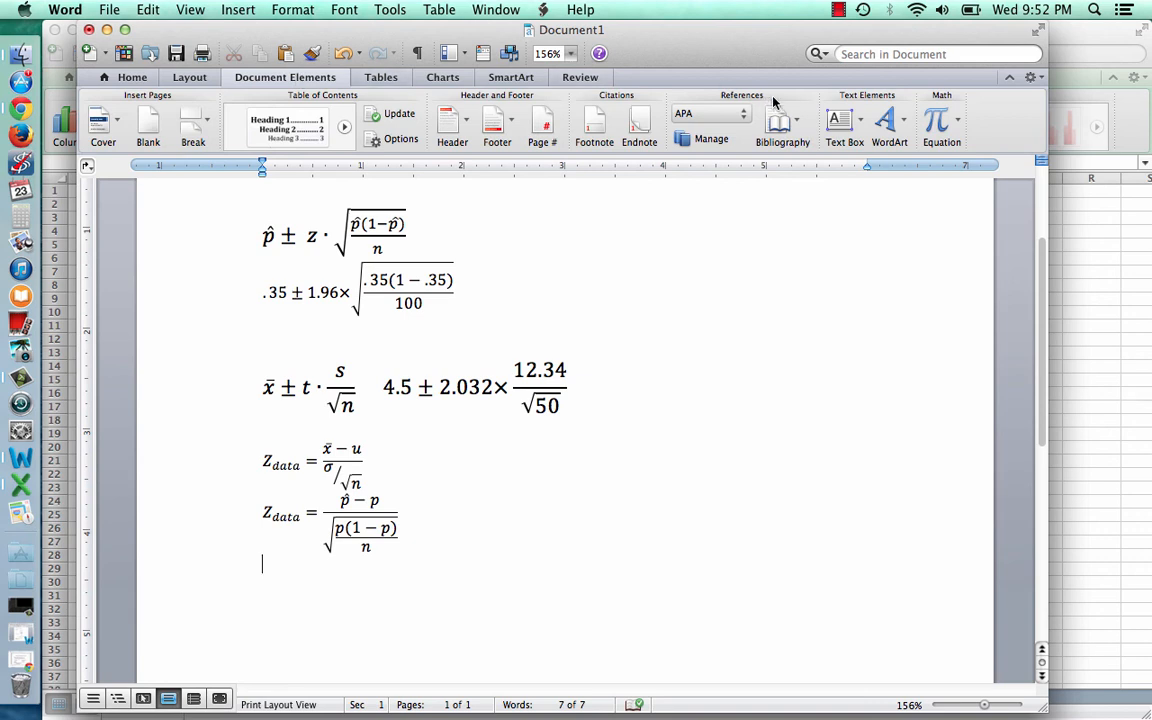
pyautogui.click(941, 120)
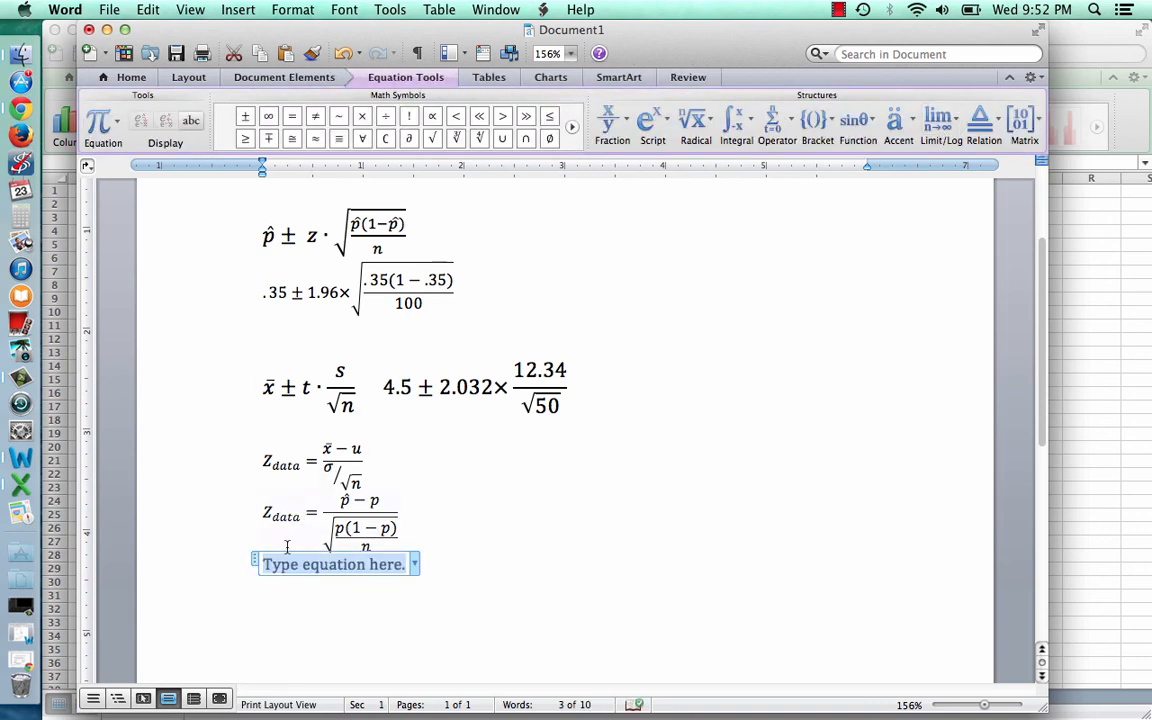
pyautogui.click(645, 123)
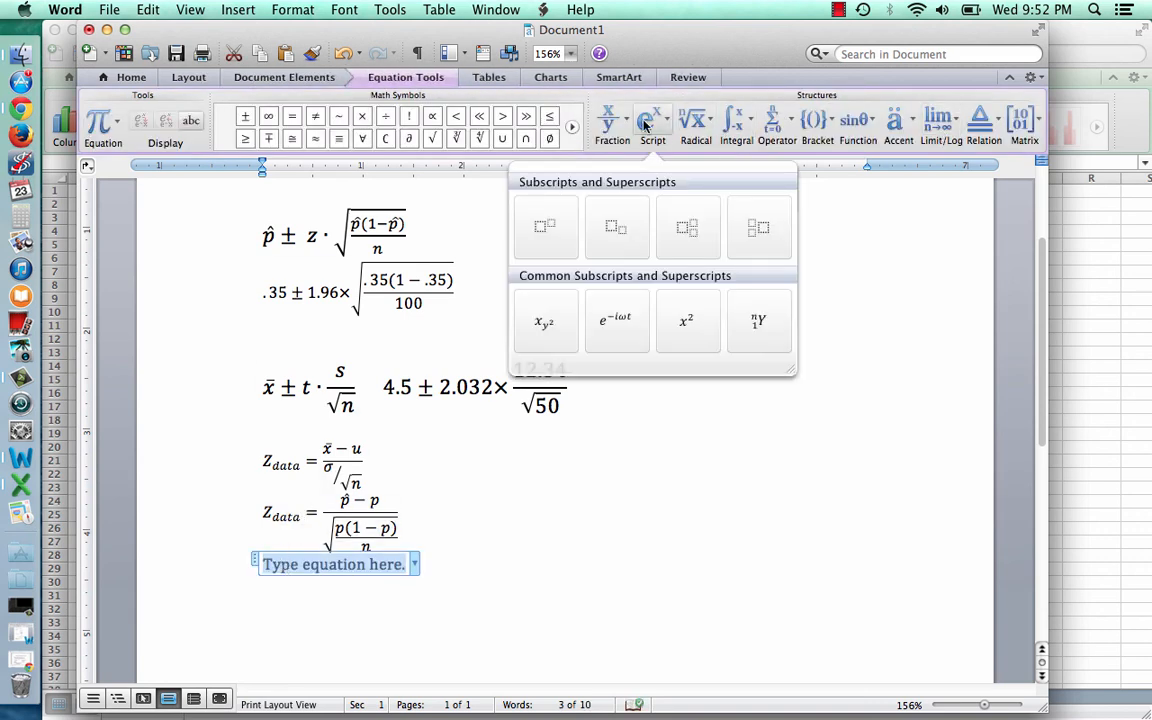
pyautogui.click(612, 224)
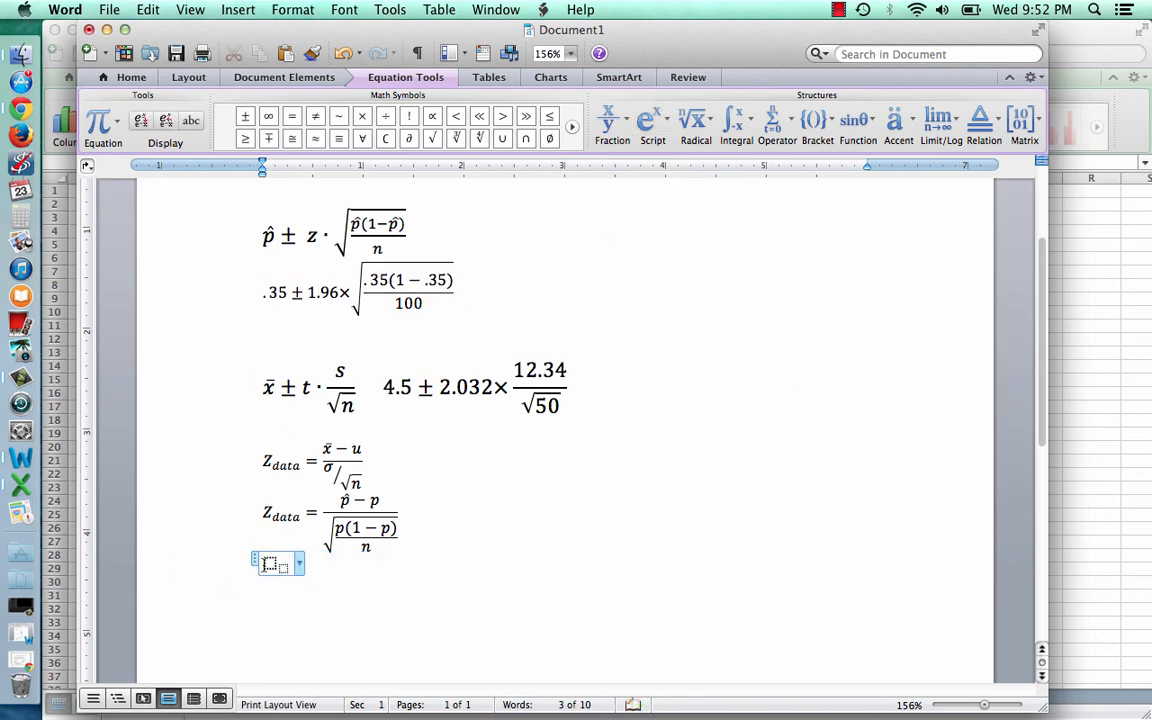
# Step: Fill the new subscript structure with Z as the base and data as the subscript, followed by an equals sign
pyautogui.write('Z')
pyautogui.press('Right')
pyautogui.write('data')
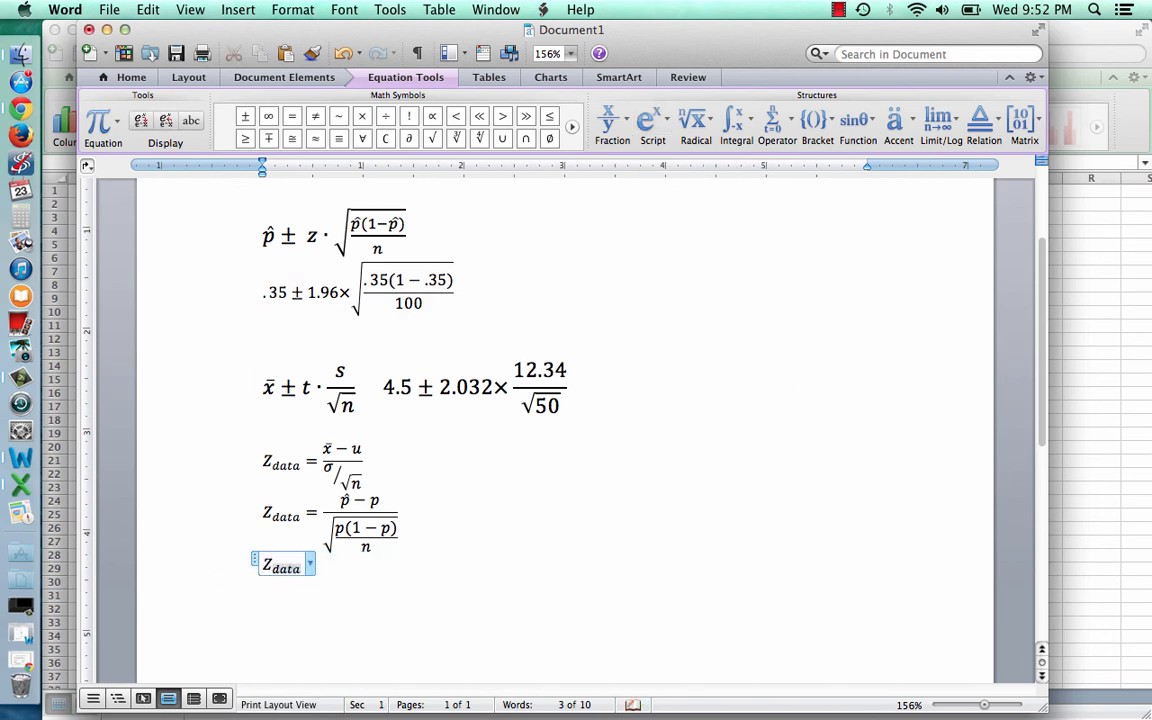
pyautogui.press('Right')
pyautogui.write('=')
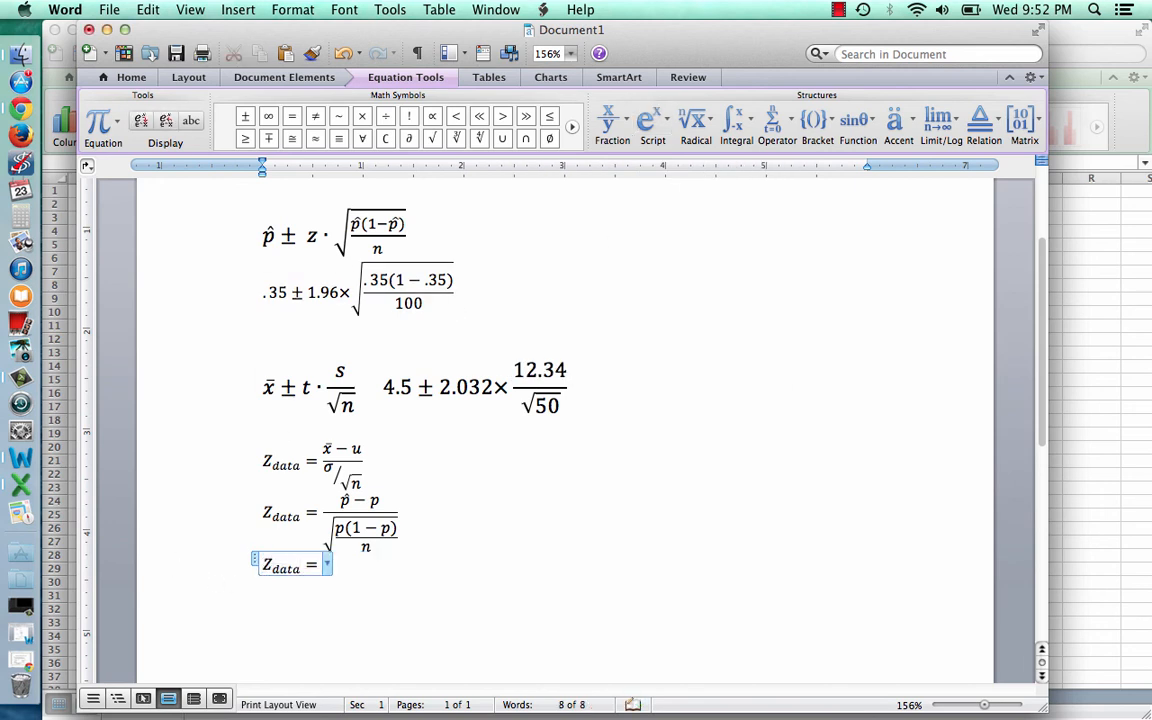
# Step: Add a stacked fraction after the equals sign of the third Z data equation with .35-.5 as its numerator
pyautogui.press('Right')
pyautogui.press('Left')
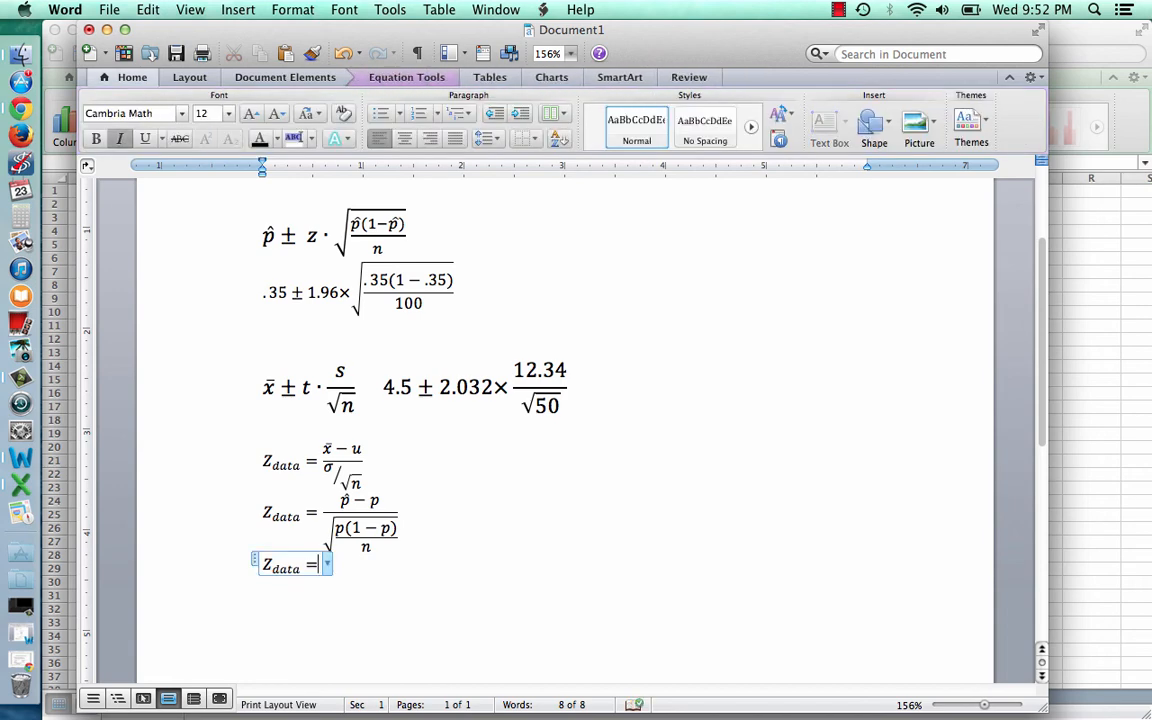
pyautogui.click(252, 72)
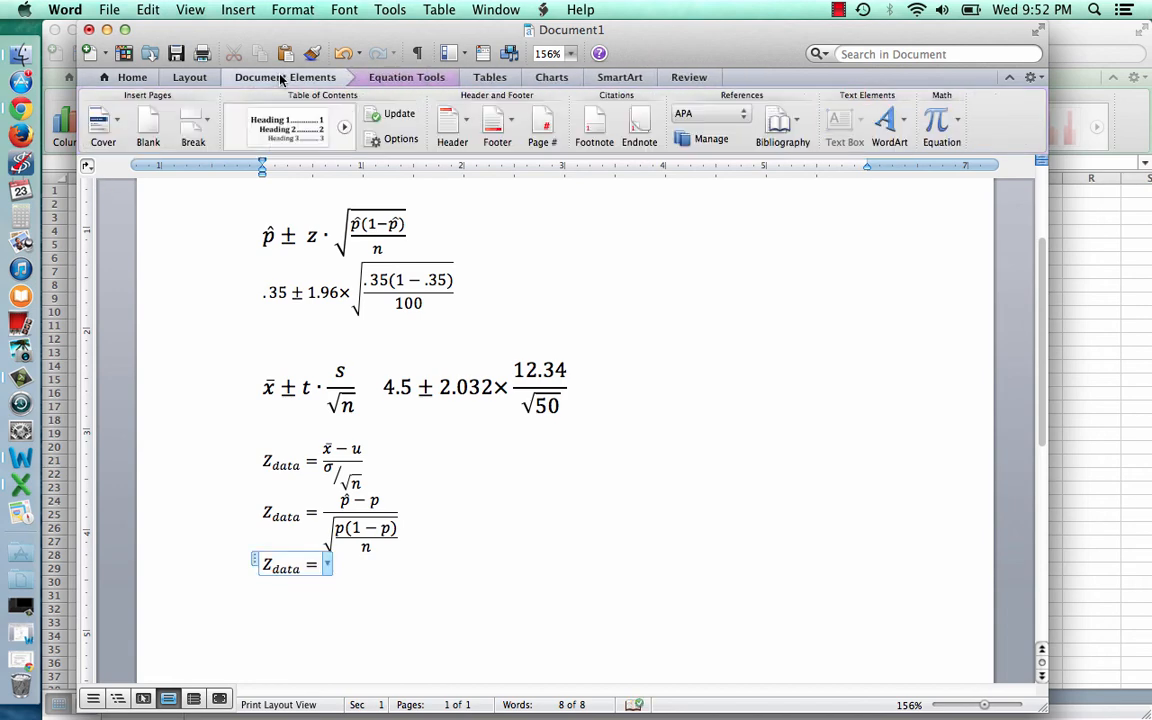
pyautogui.click(938, 112)
pyautogui.click(609, 122)
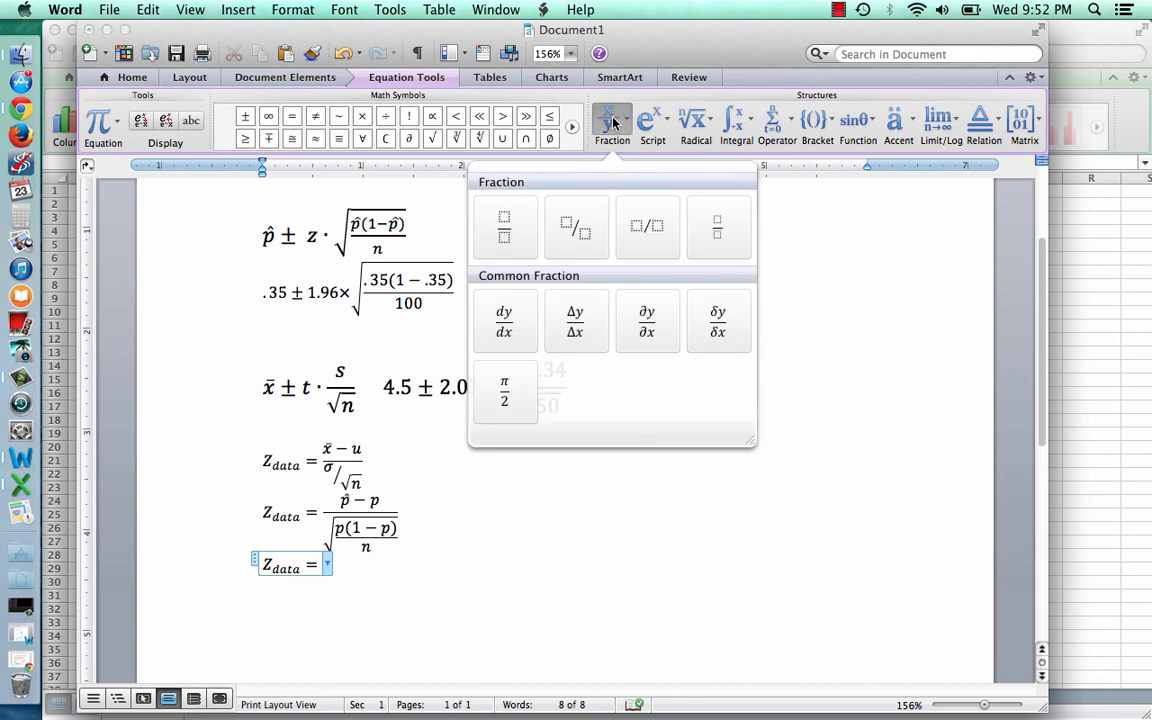
pyautogui.click(497, 232)
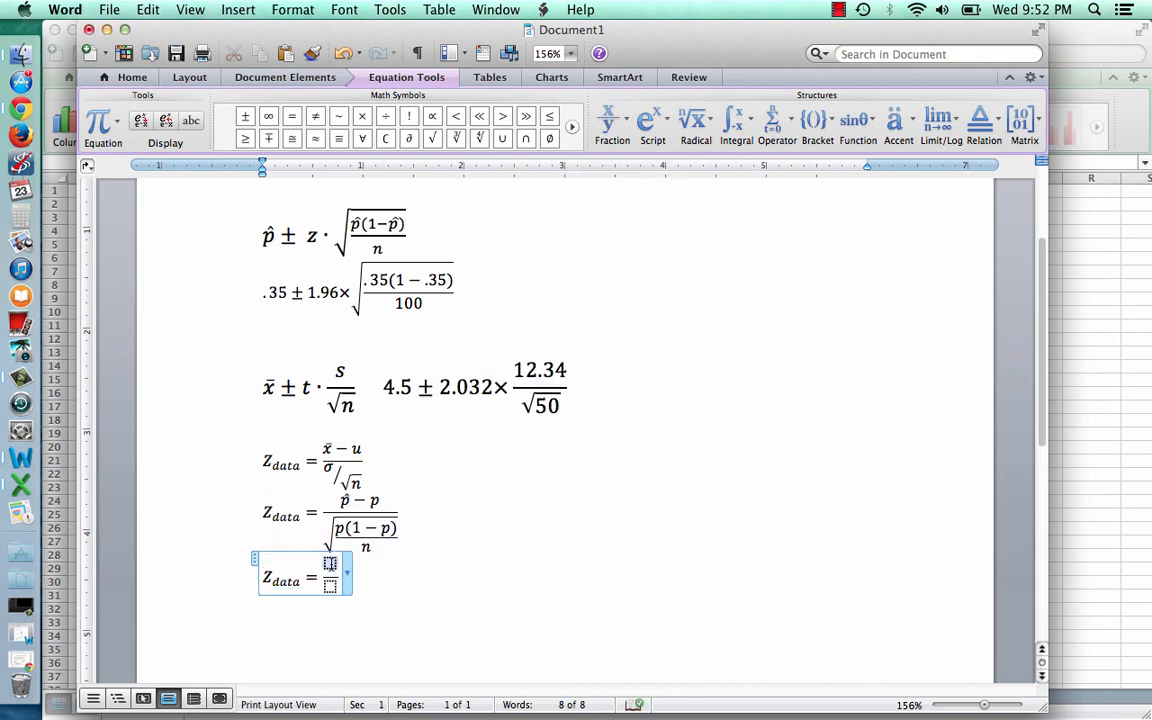
pyautogui.write('.35')
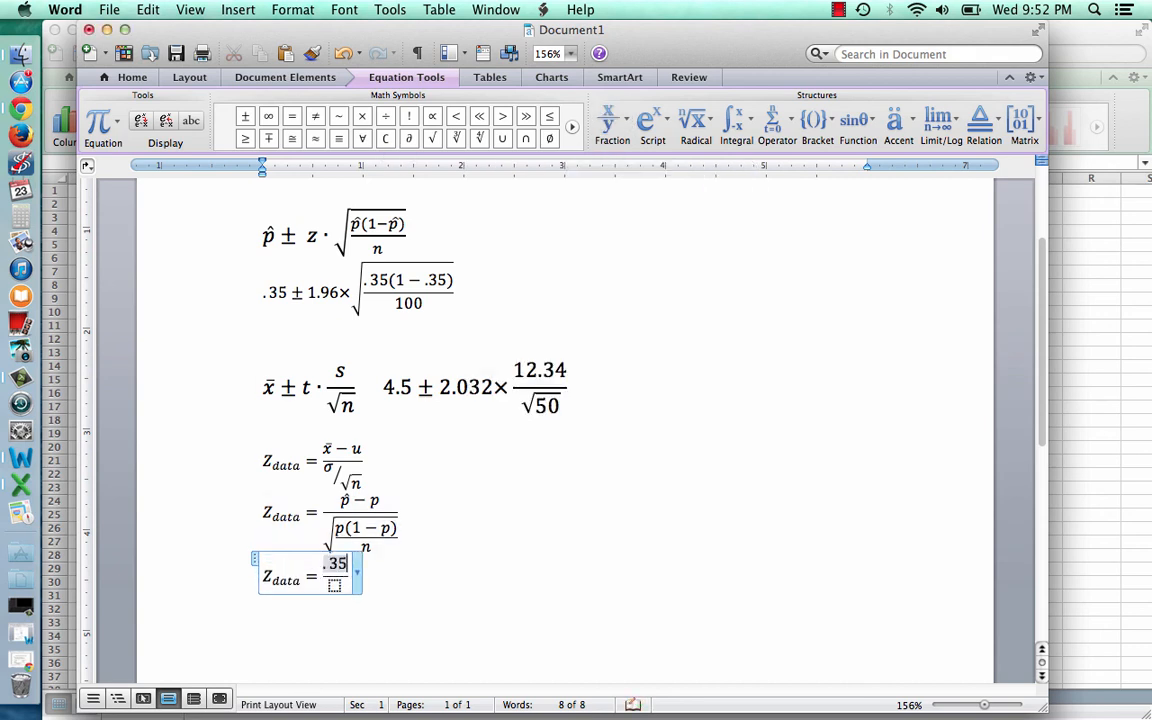
pyautogui.write('-.5')
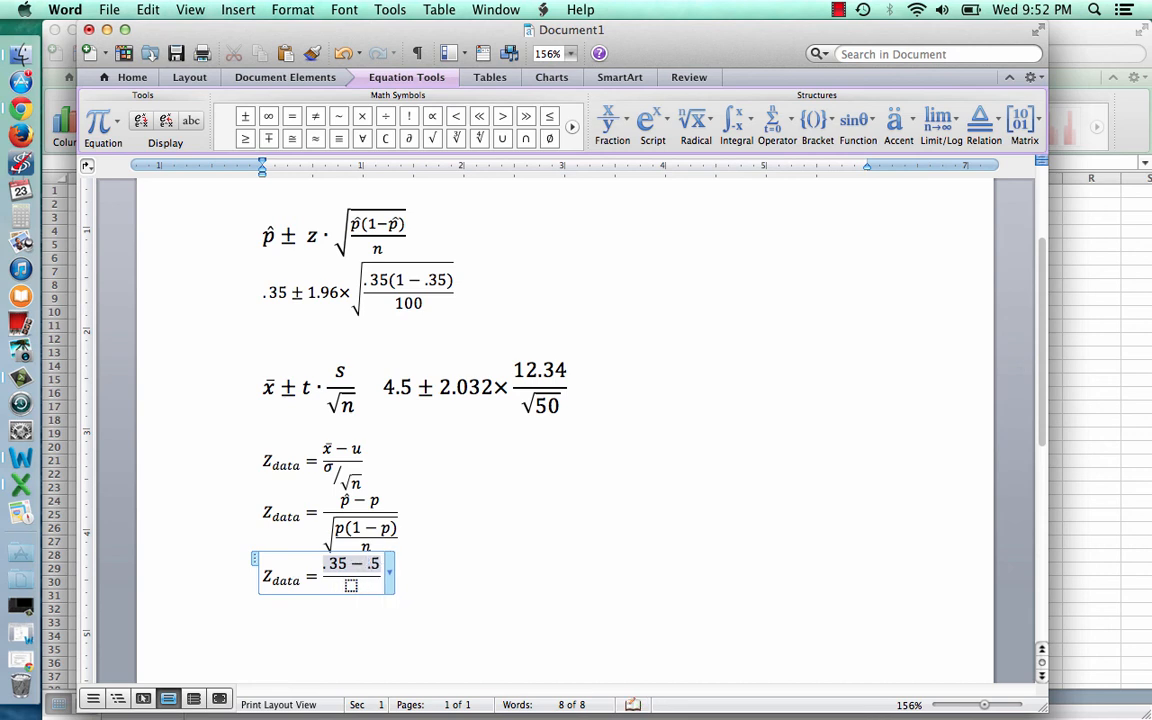
# Step: Place a square root in the denominator under .35-.5 and insert an empty stacked fraction inside it
pyautogui.press('Down')
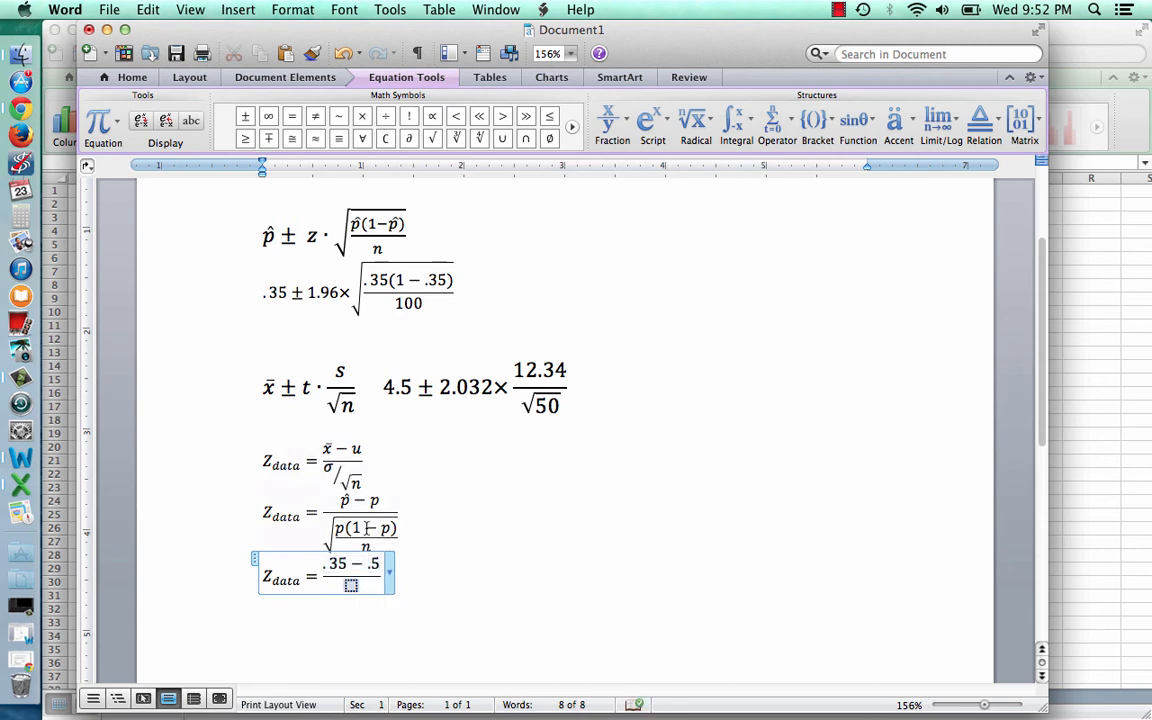
pyautogui.click(697, 121)
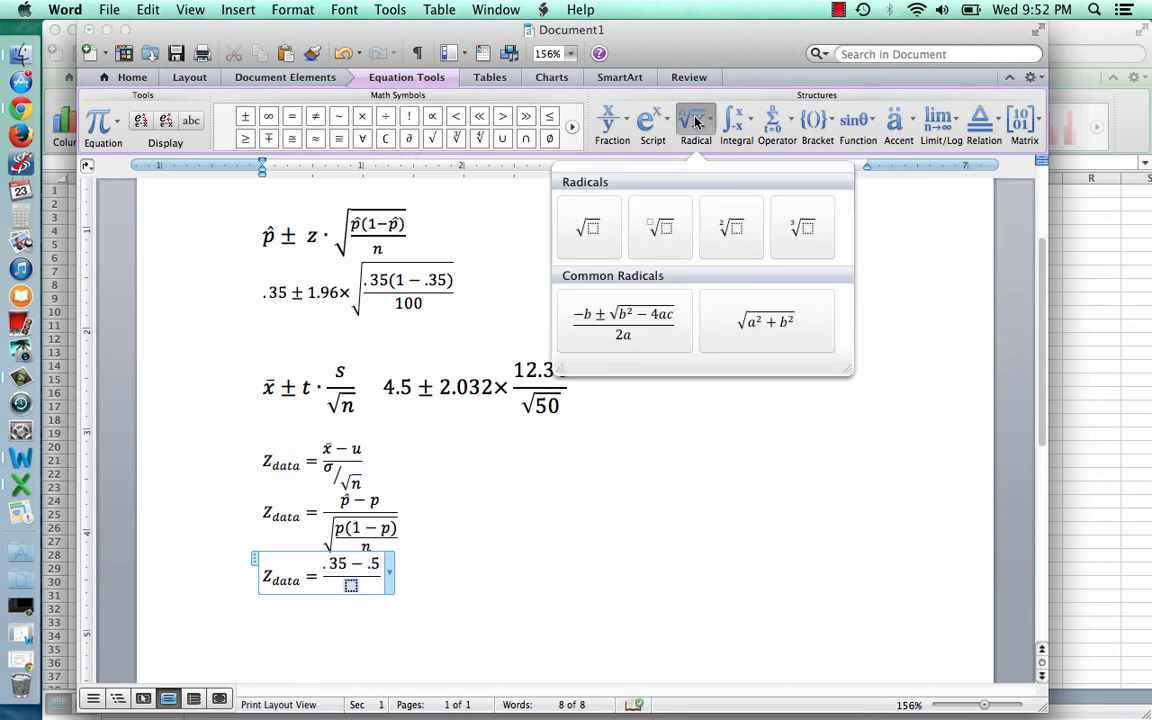
pyautogui.click(603, 226)
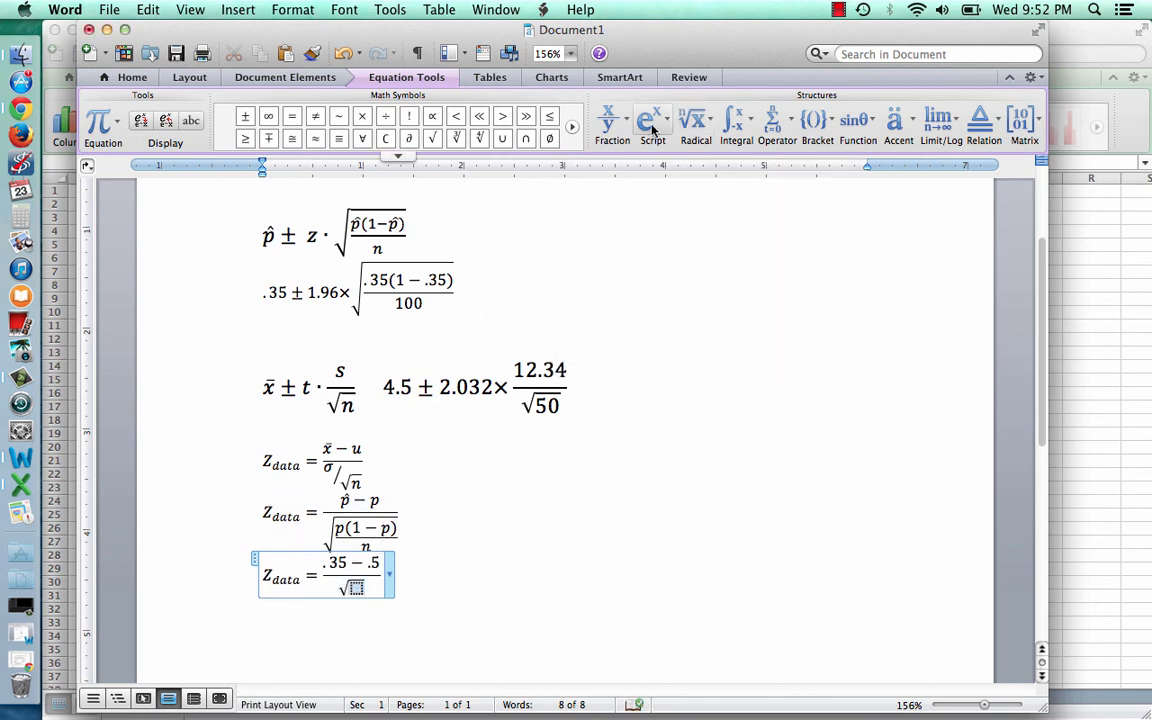
pyautogui.click(610, 121)
pyautogui.click(505, 238)
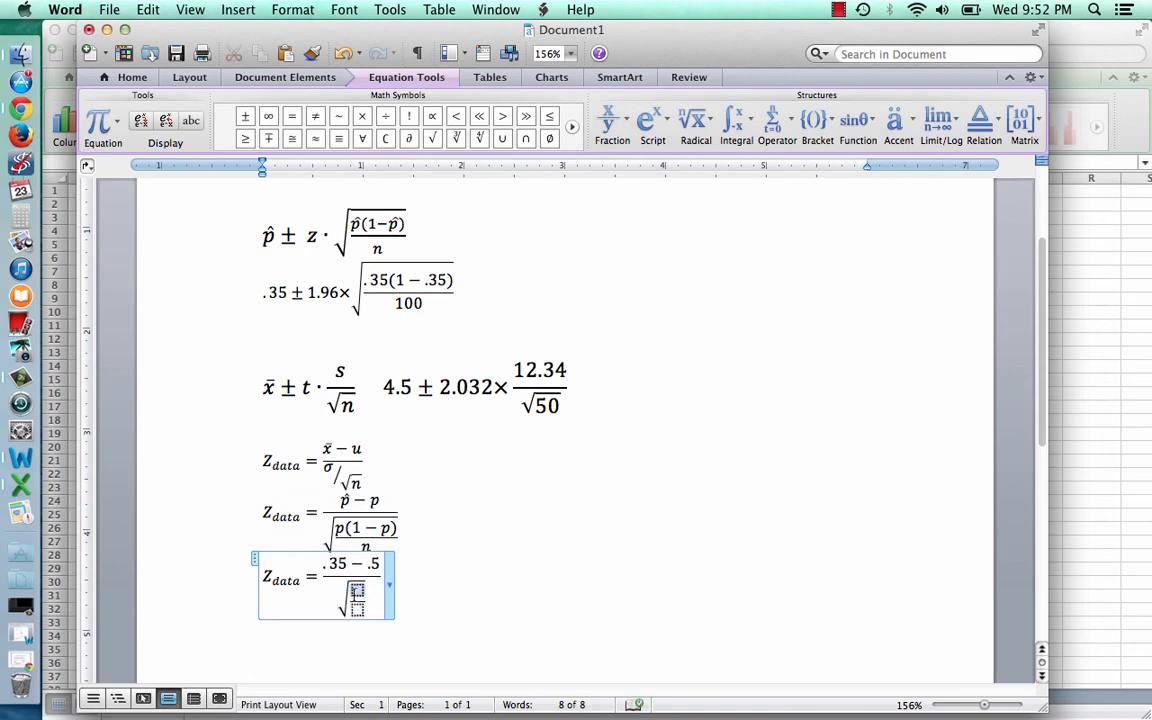
pyautogui.scroll(2, 471, 466)
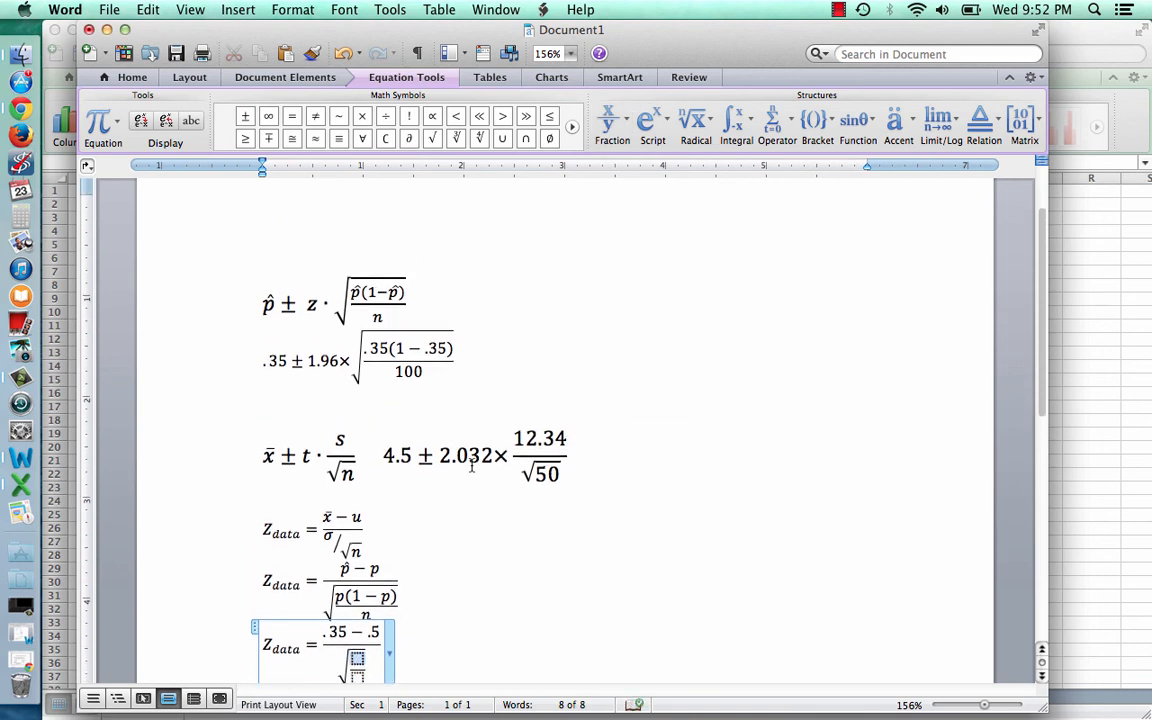
pyautogui.scroll(2, 471, 466)
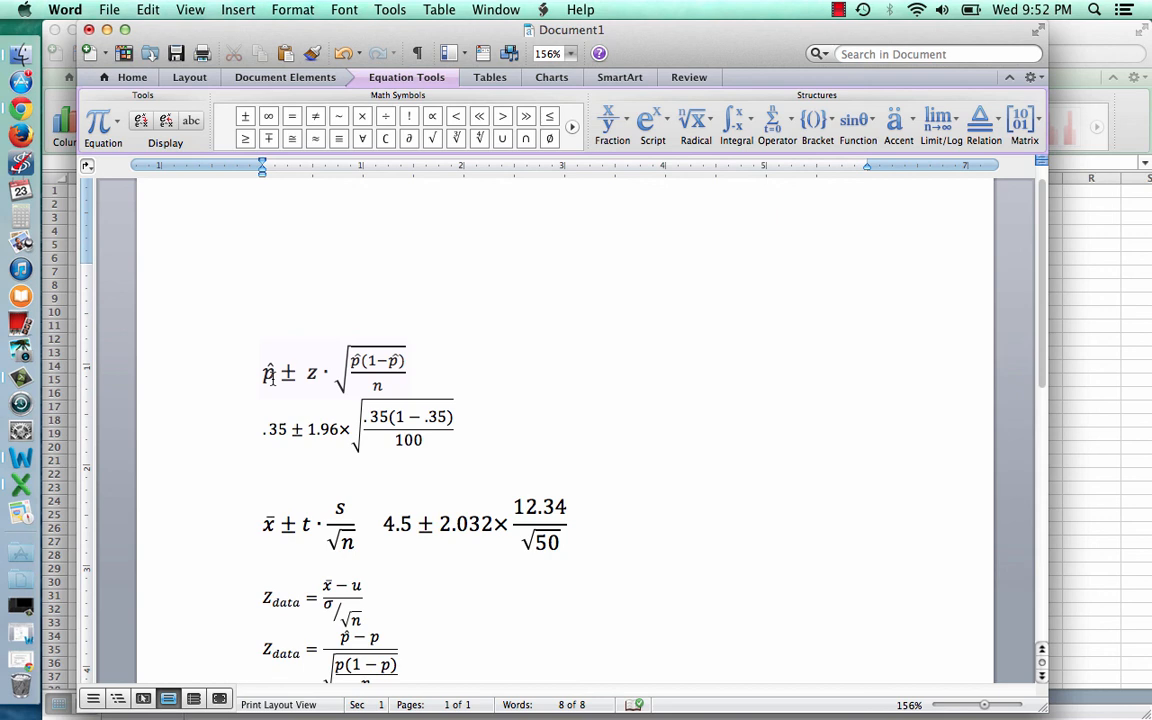
pyautogui.scroll(2, 224, 232)
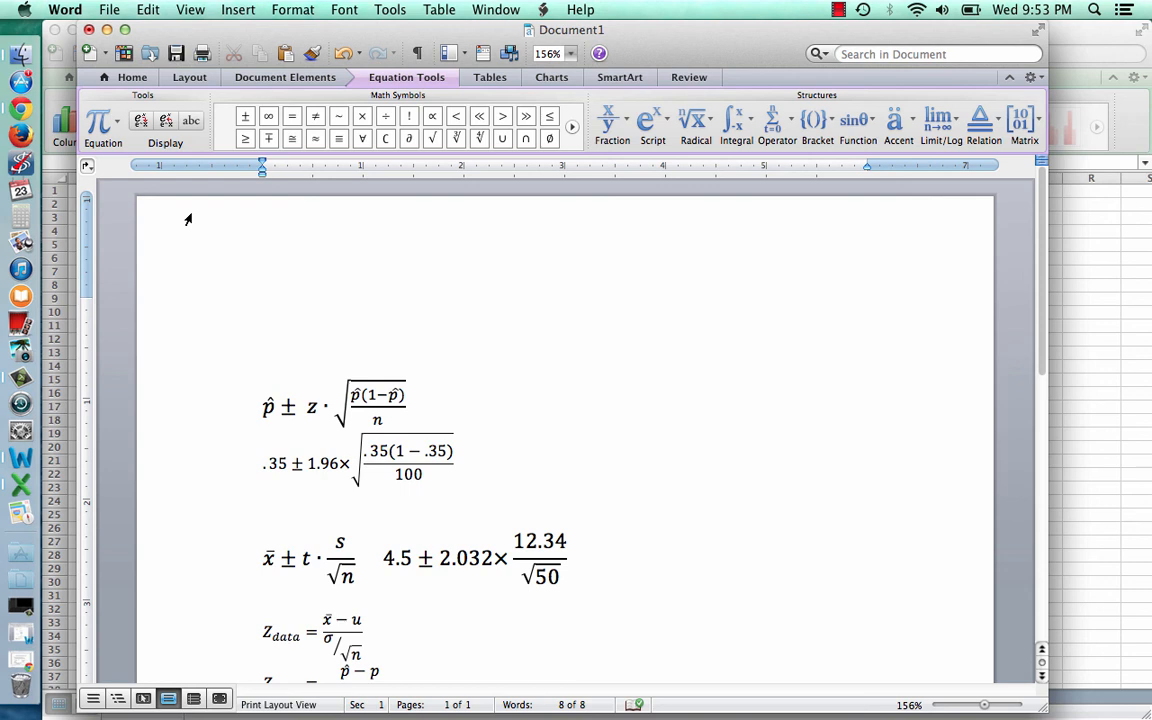
pyautogui.click(838, 10)
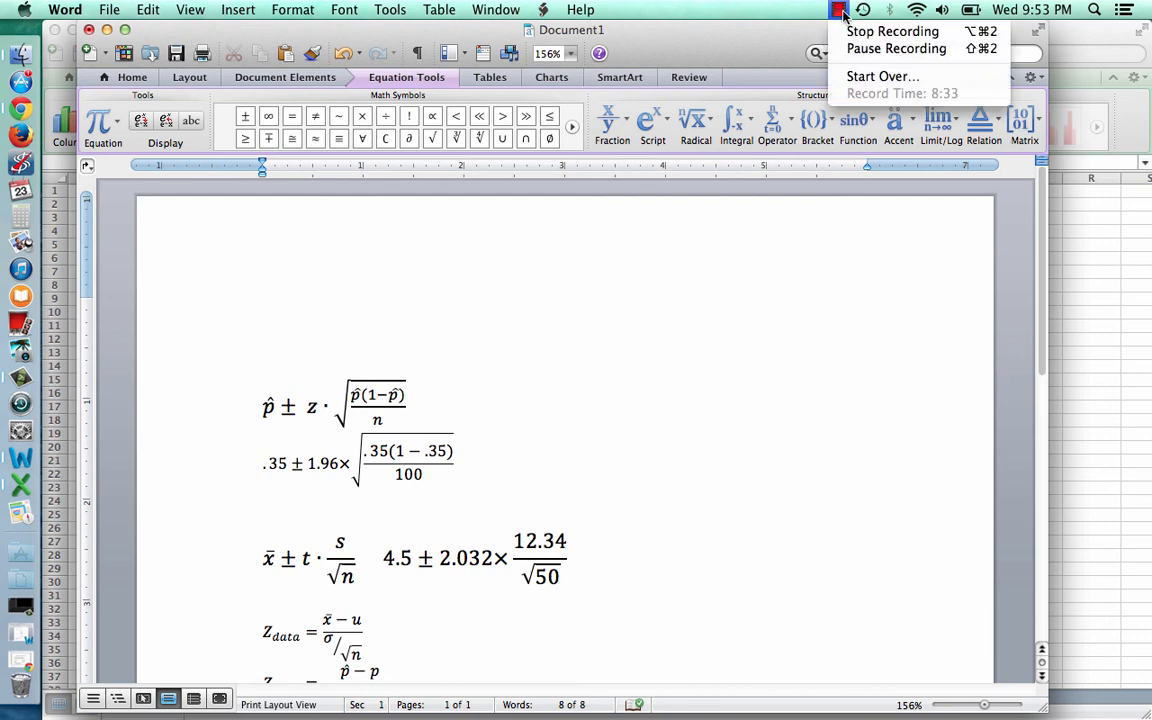